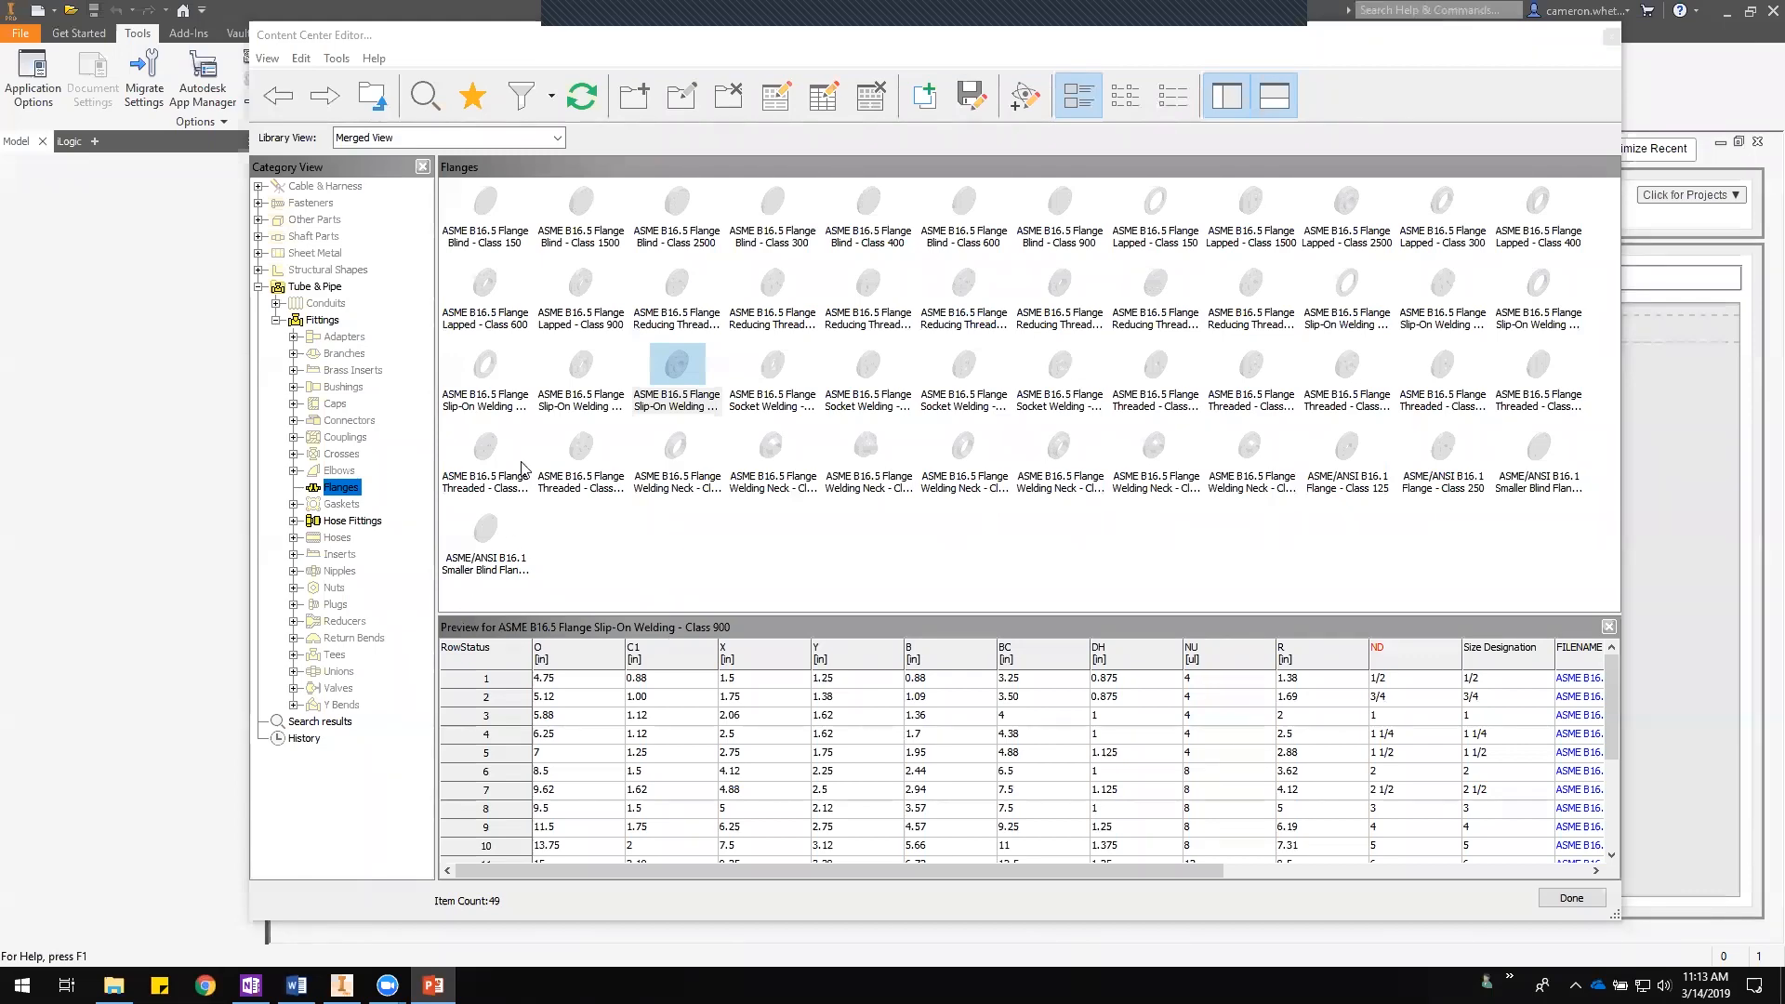
- Start a Save Copy As of the ASME B16.5 Flange Blind - Class 150 family
click(484, 222)
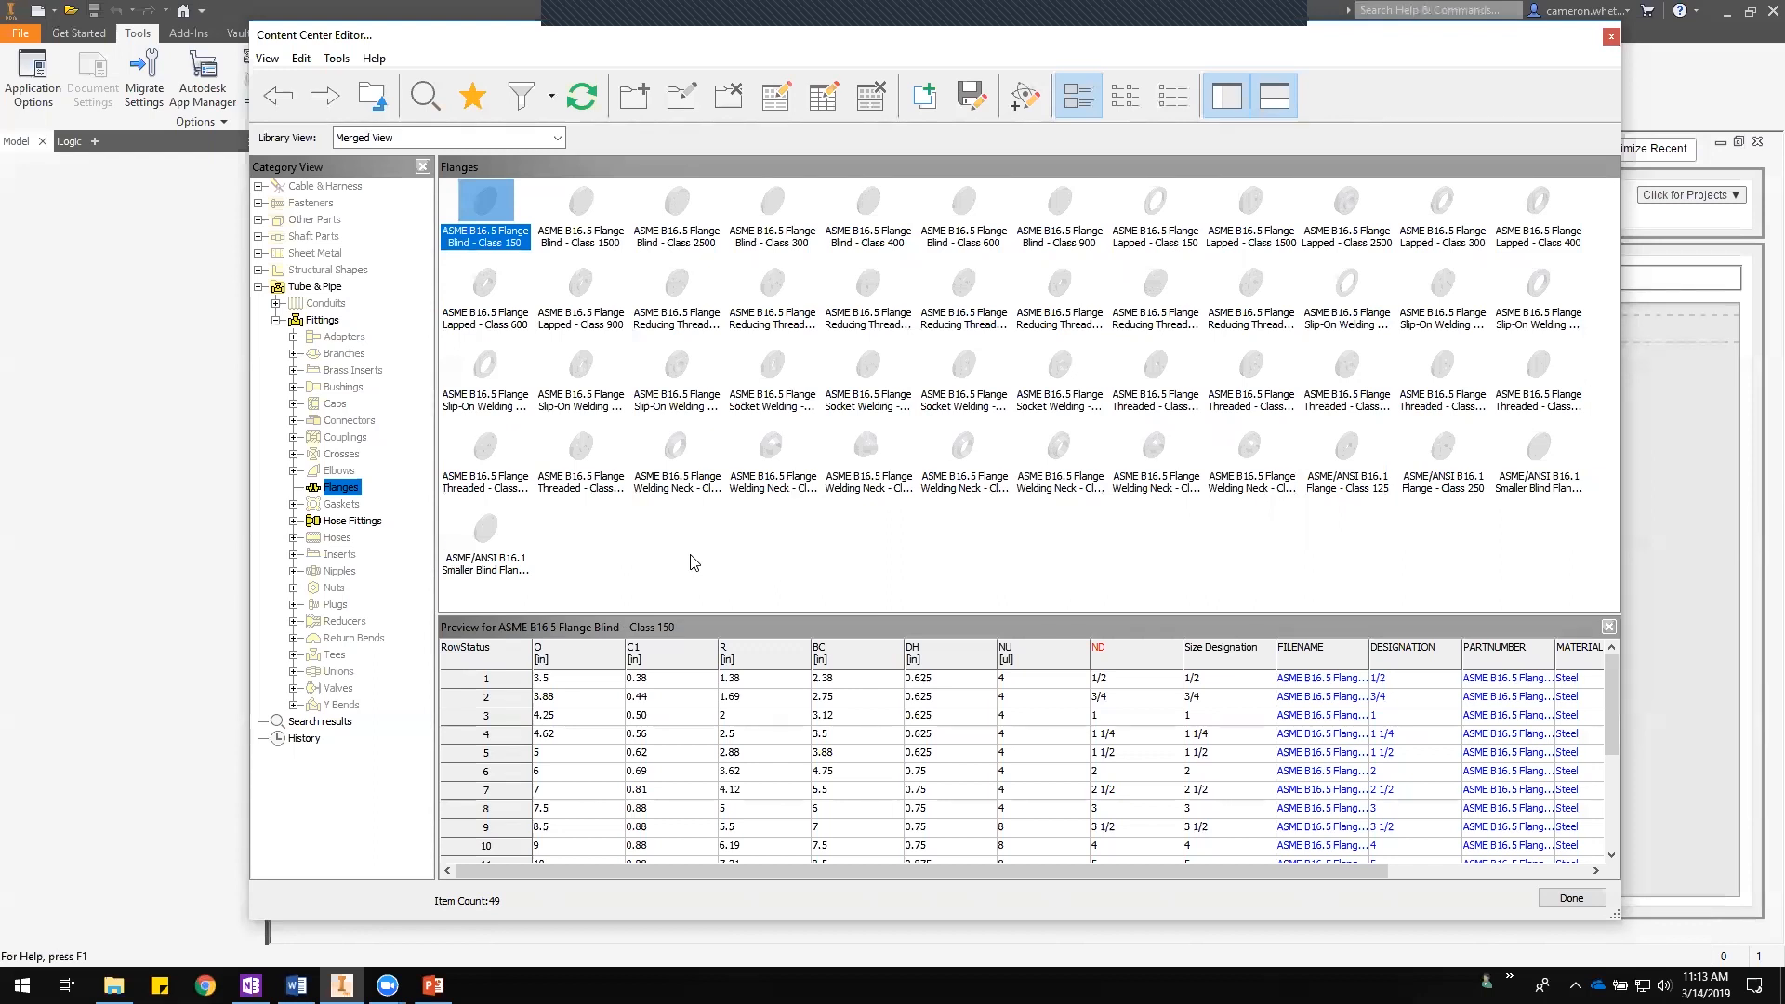
right_click(489, 208)
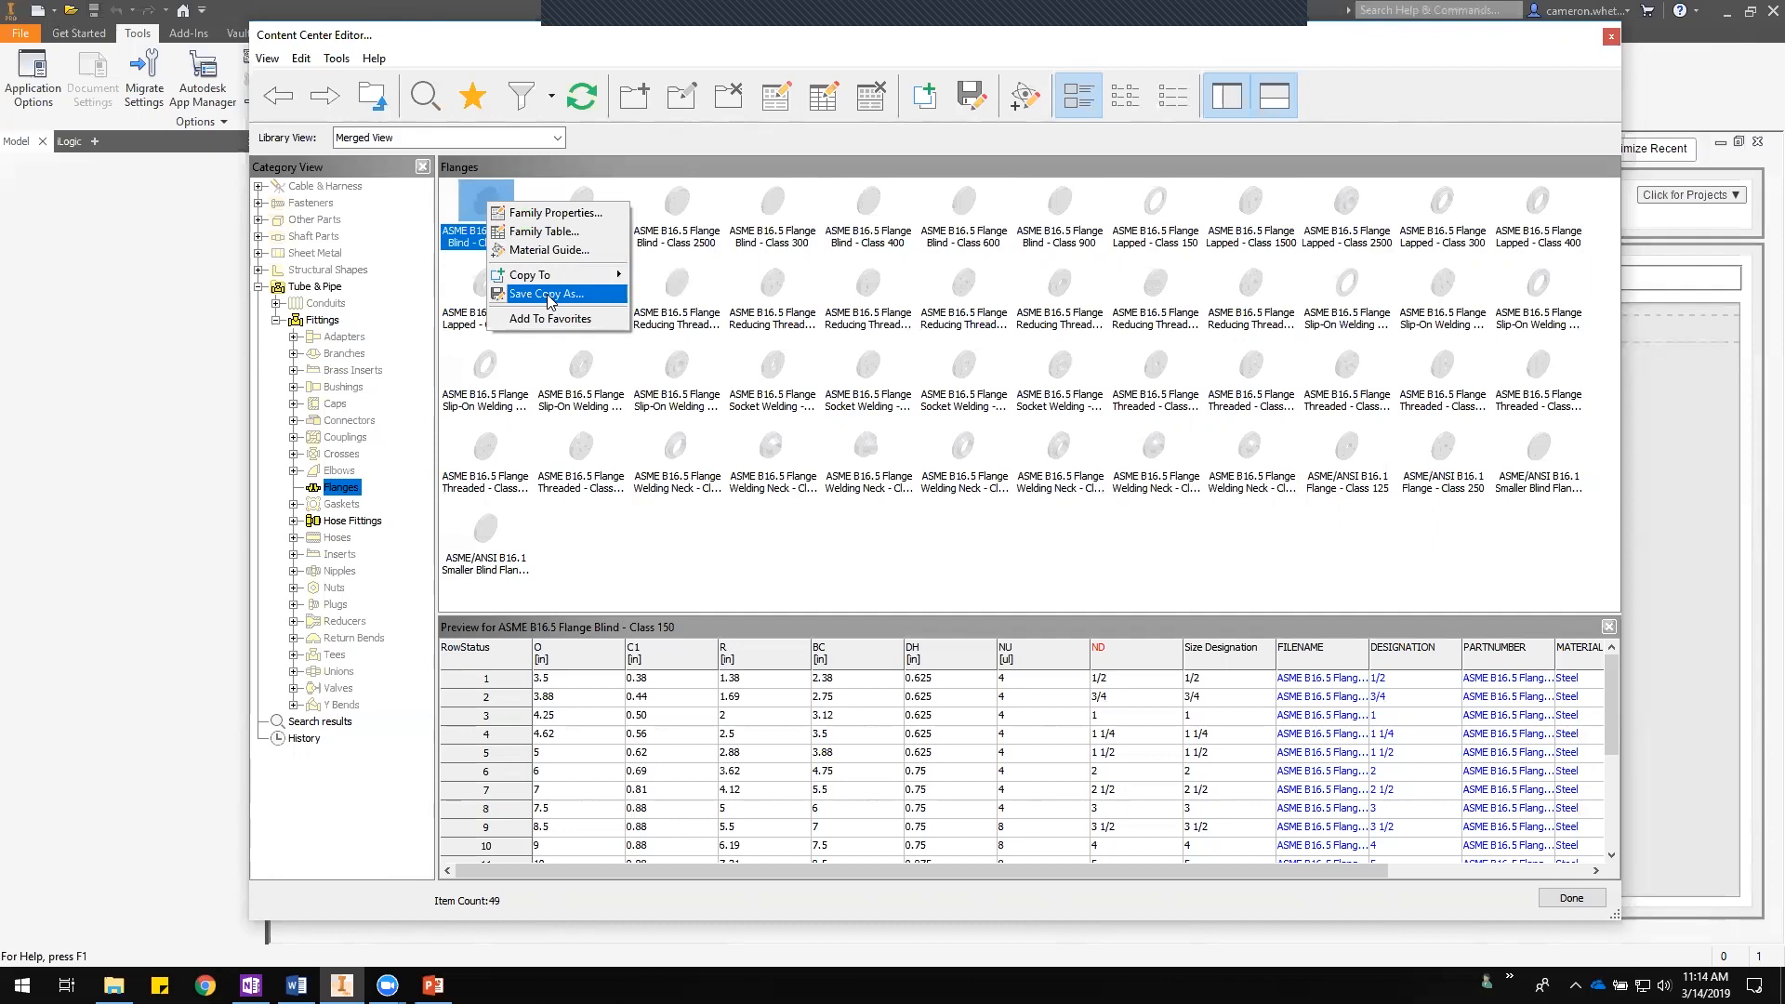
click(549, 296)
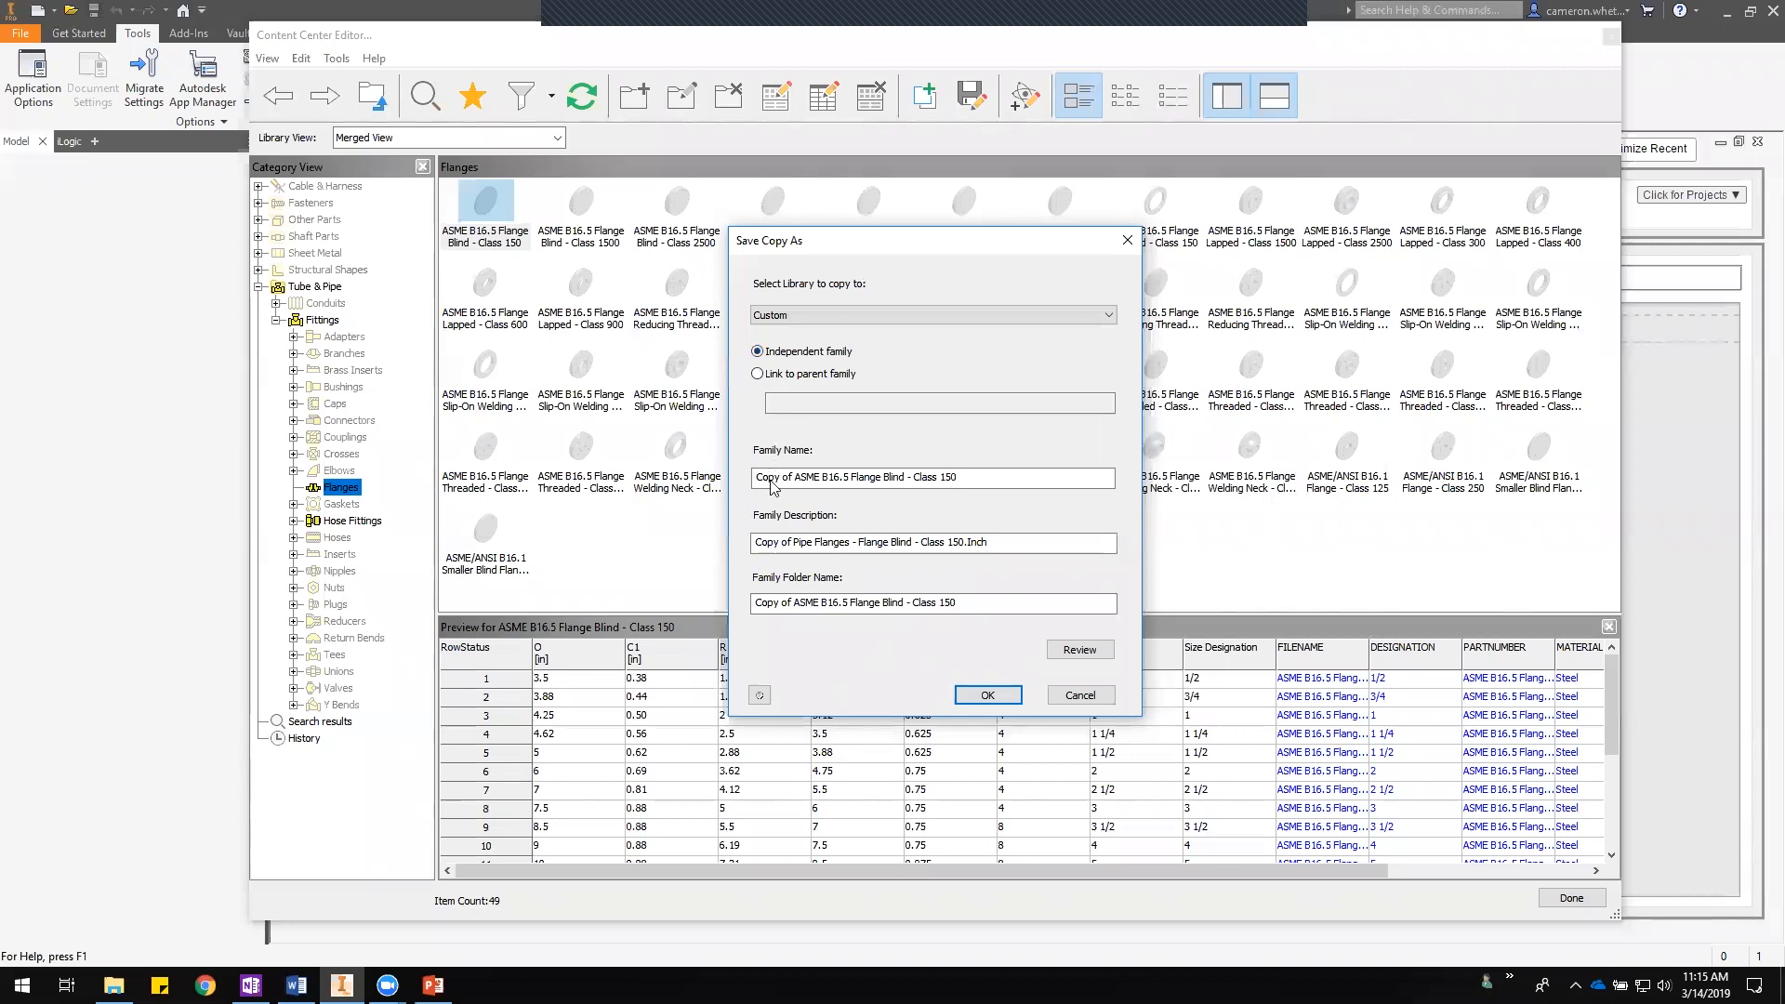
- Set the copy's family name to FLANGE, BLIND, CL 150, RF, A105
drag(754, 478, 998, 467)
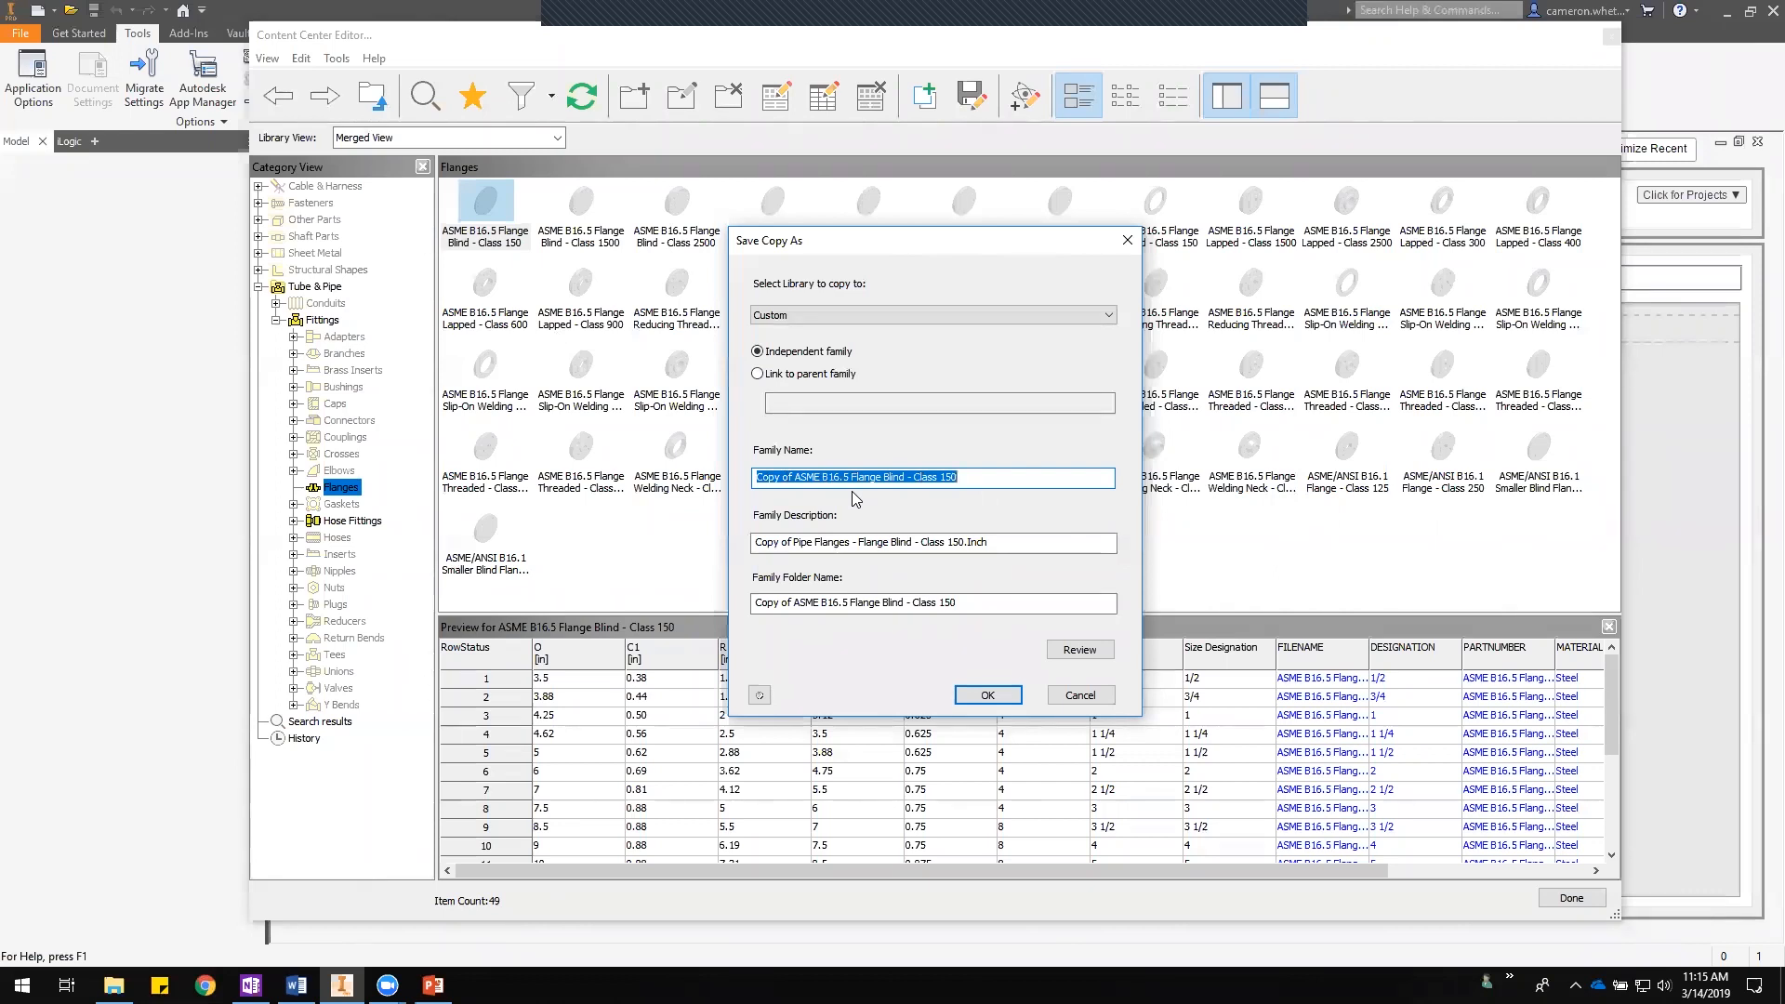
text(FLANG)
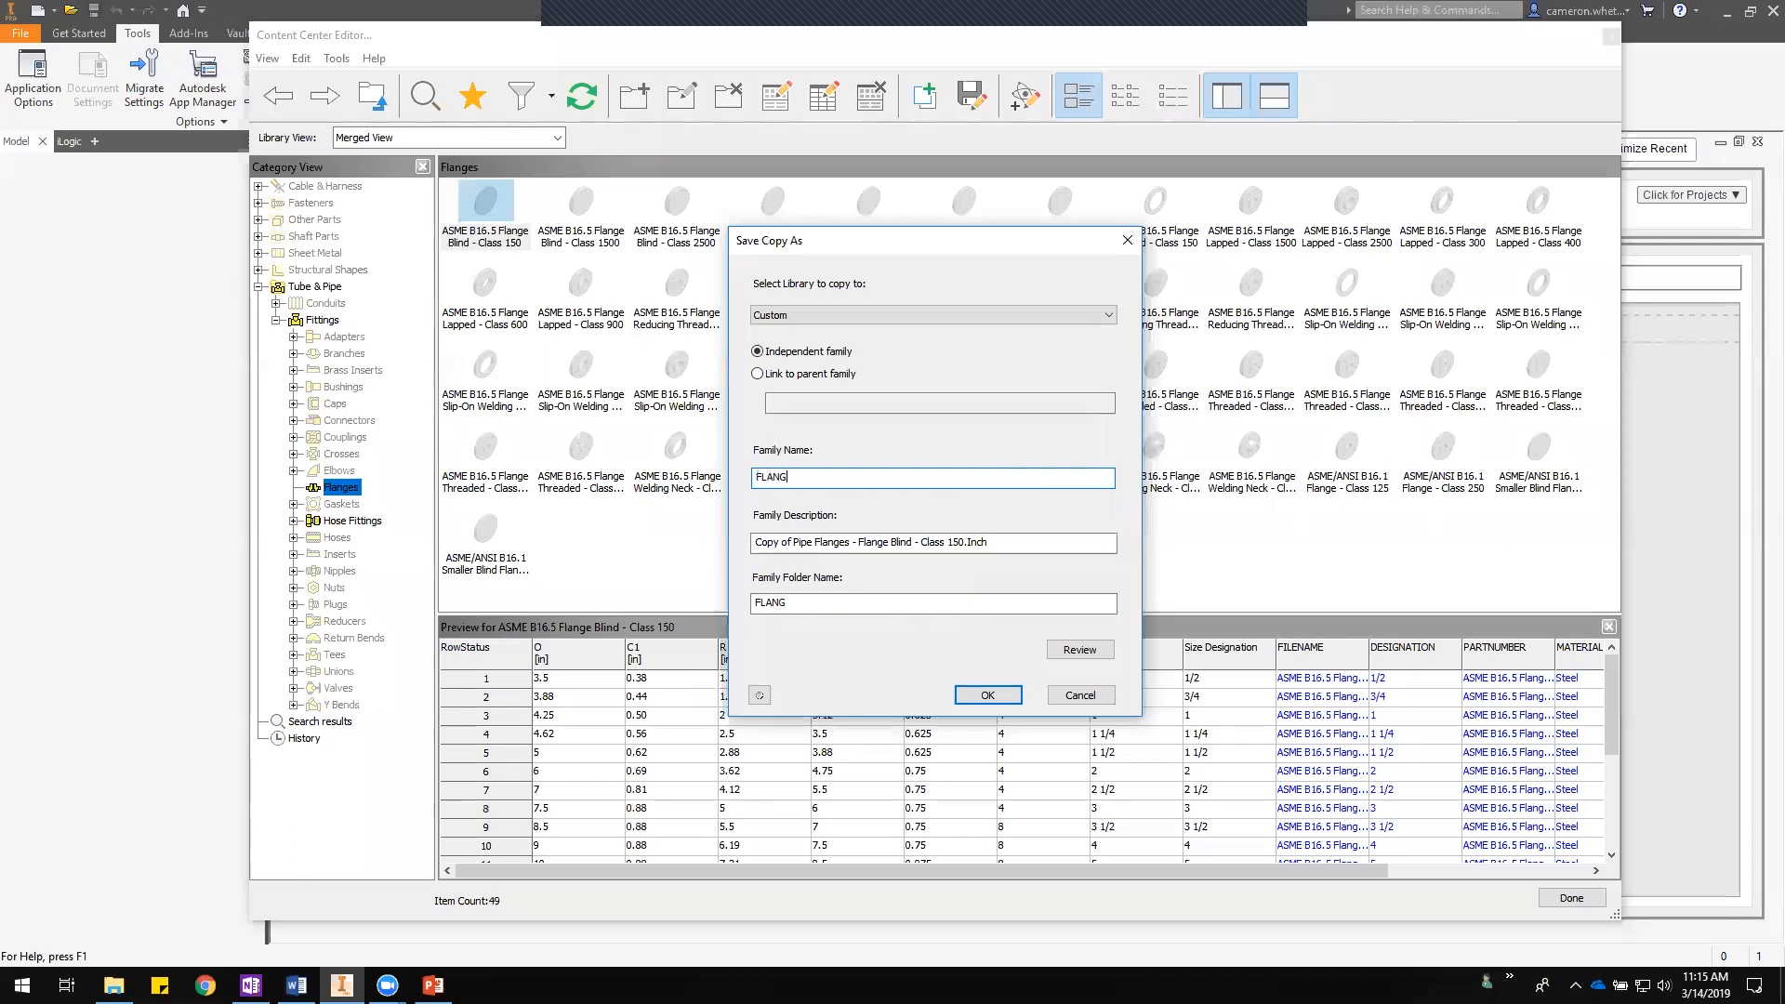
text(E, BLIND, CL 150, RF, A105)
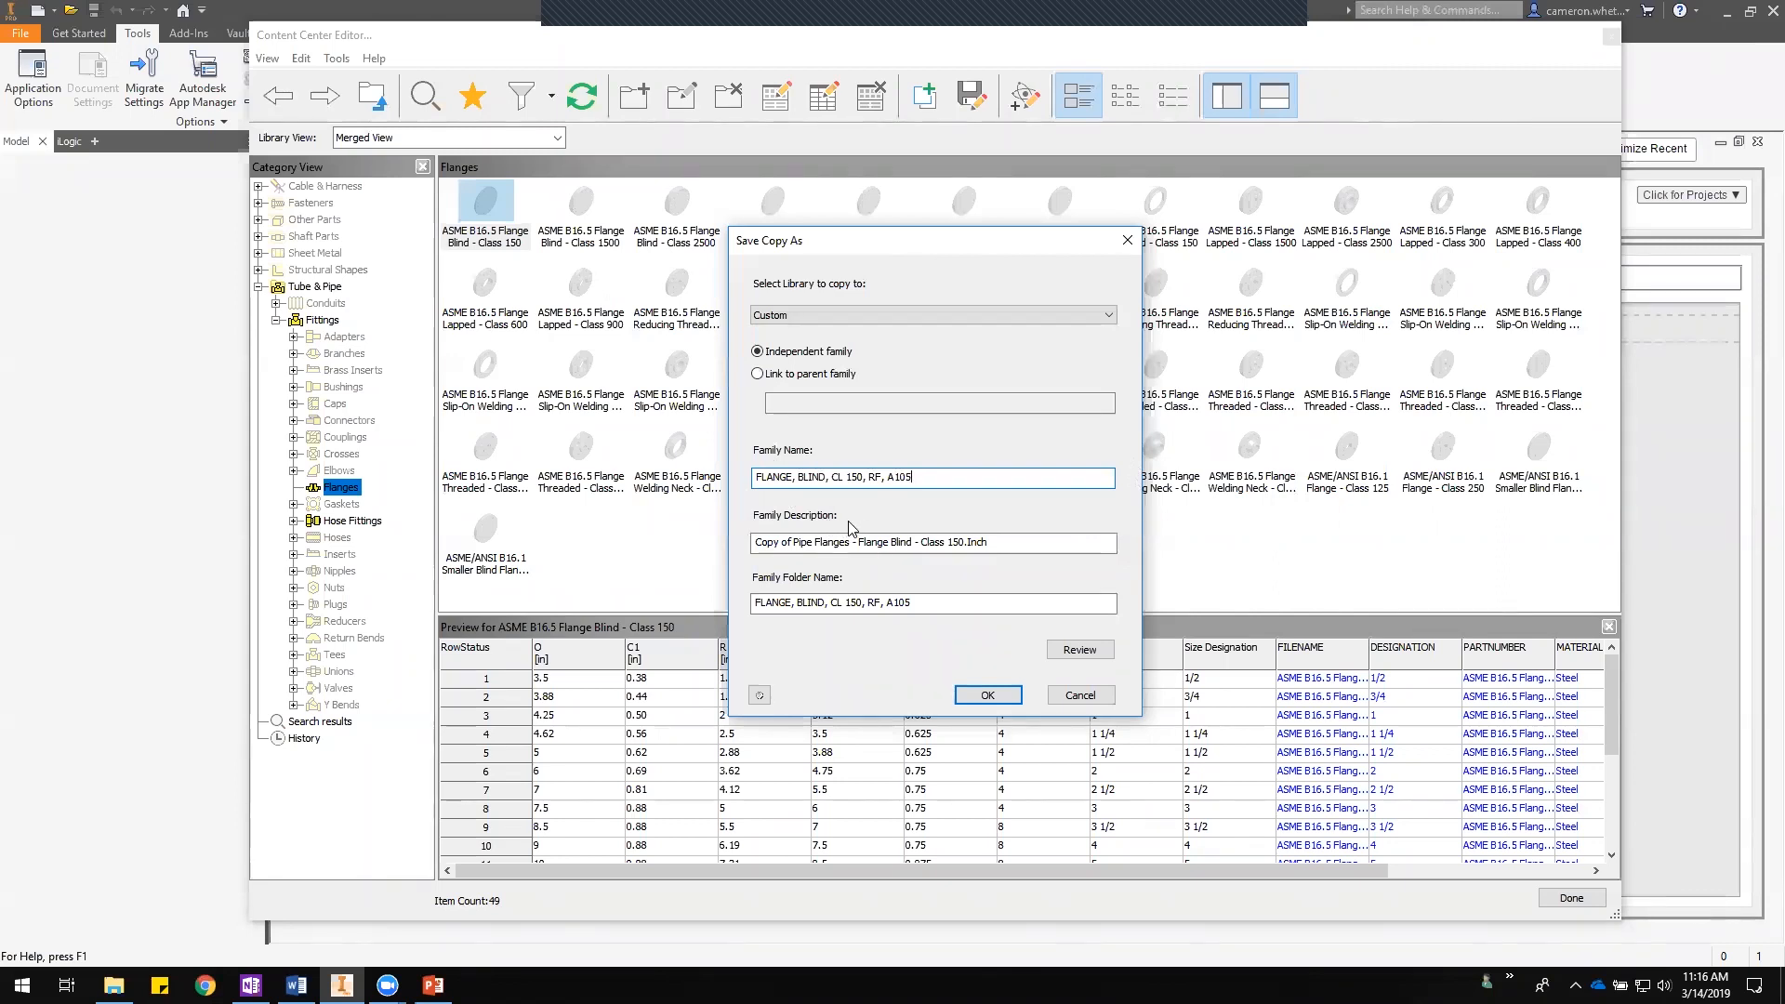
- Prefix the family name with "REVISING - DO NOT USE - "
drag(865, 476, 884, 479)
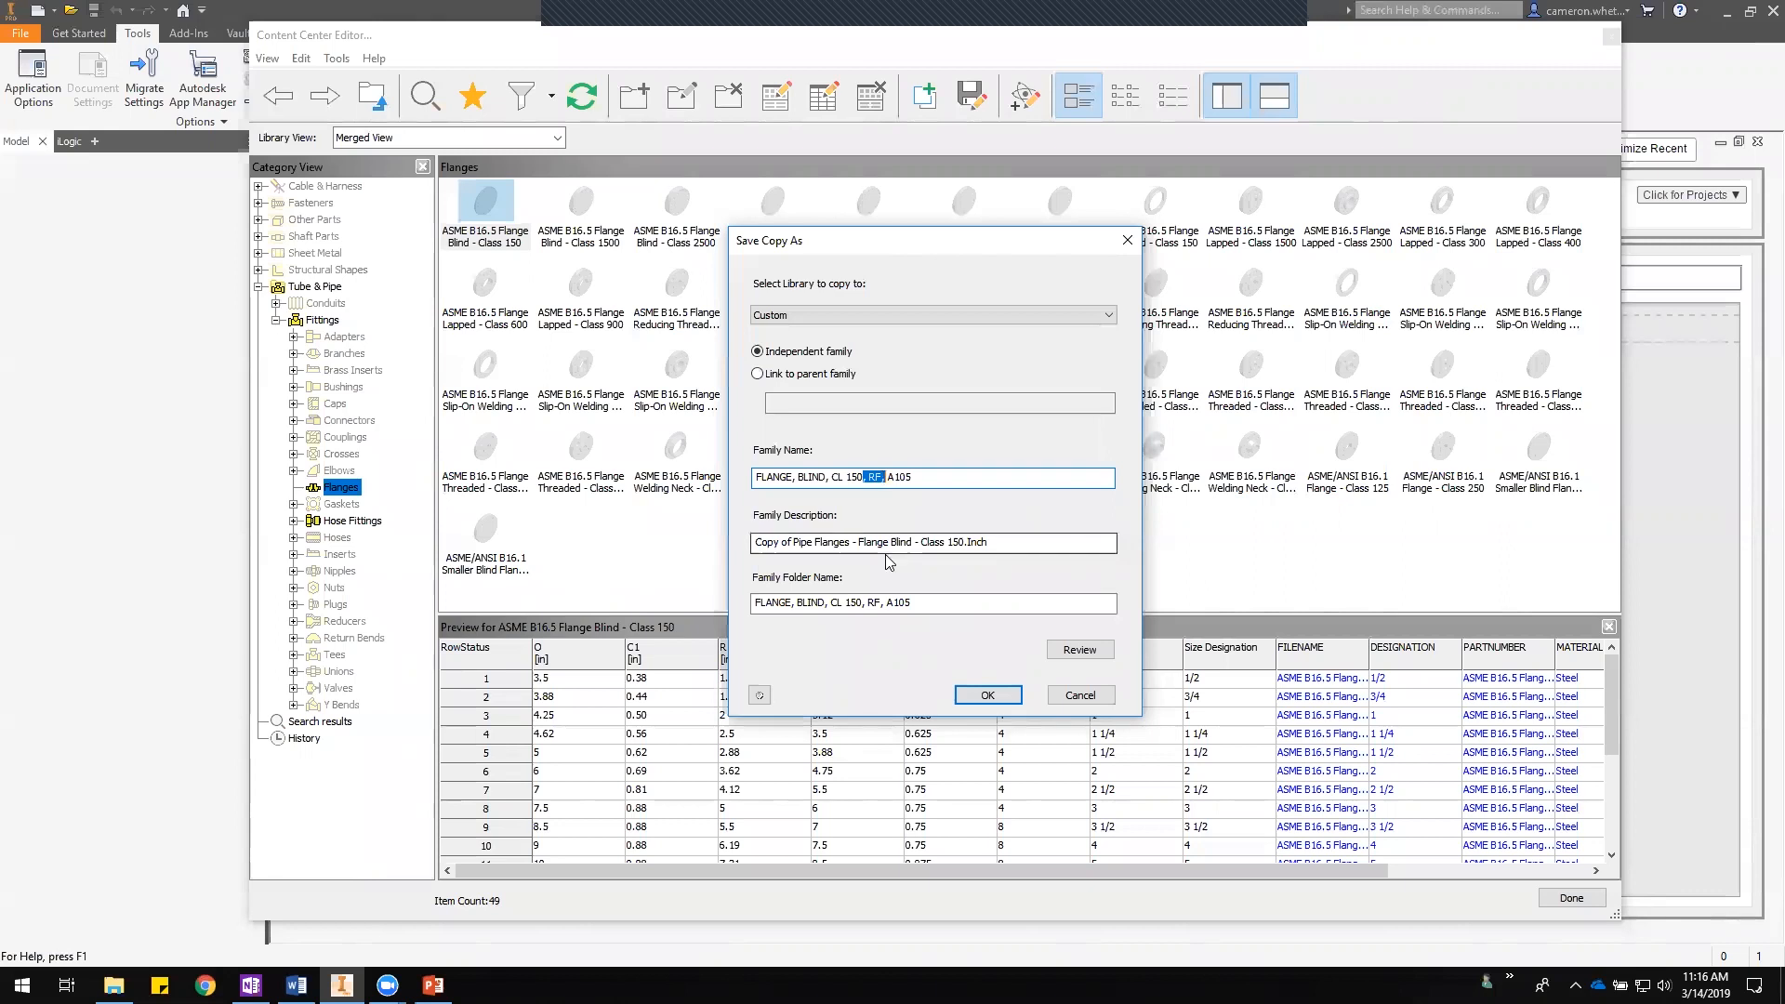
click(932, 475)
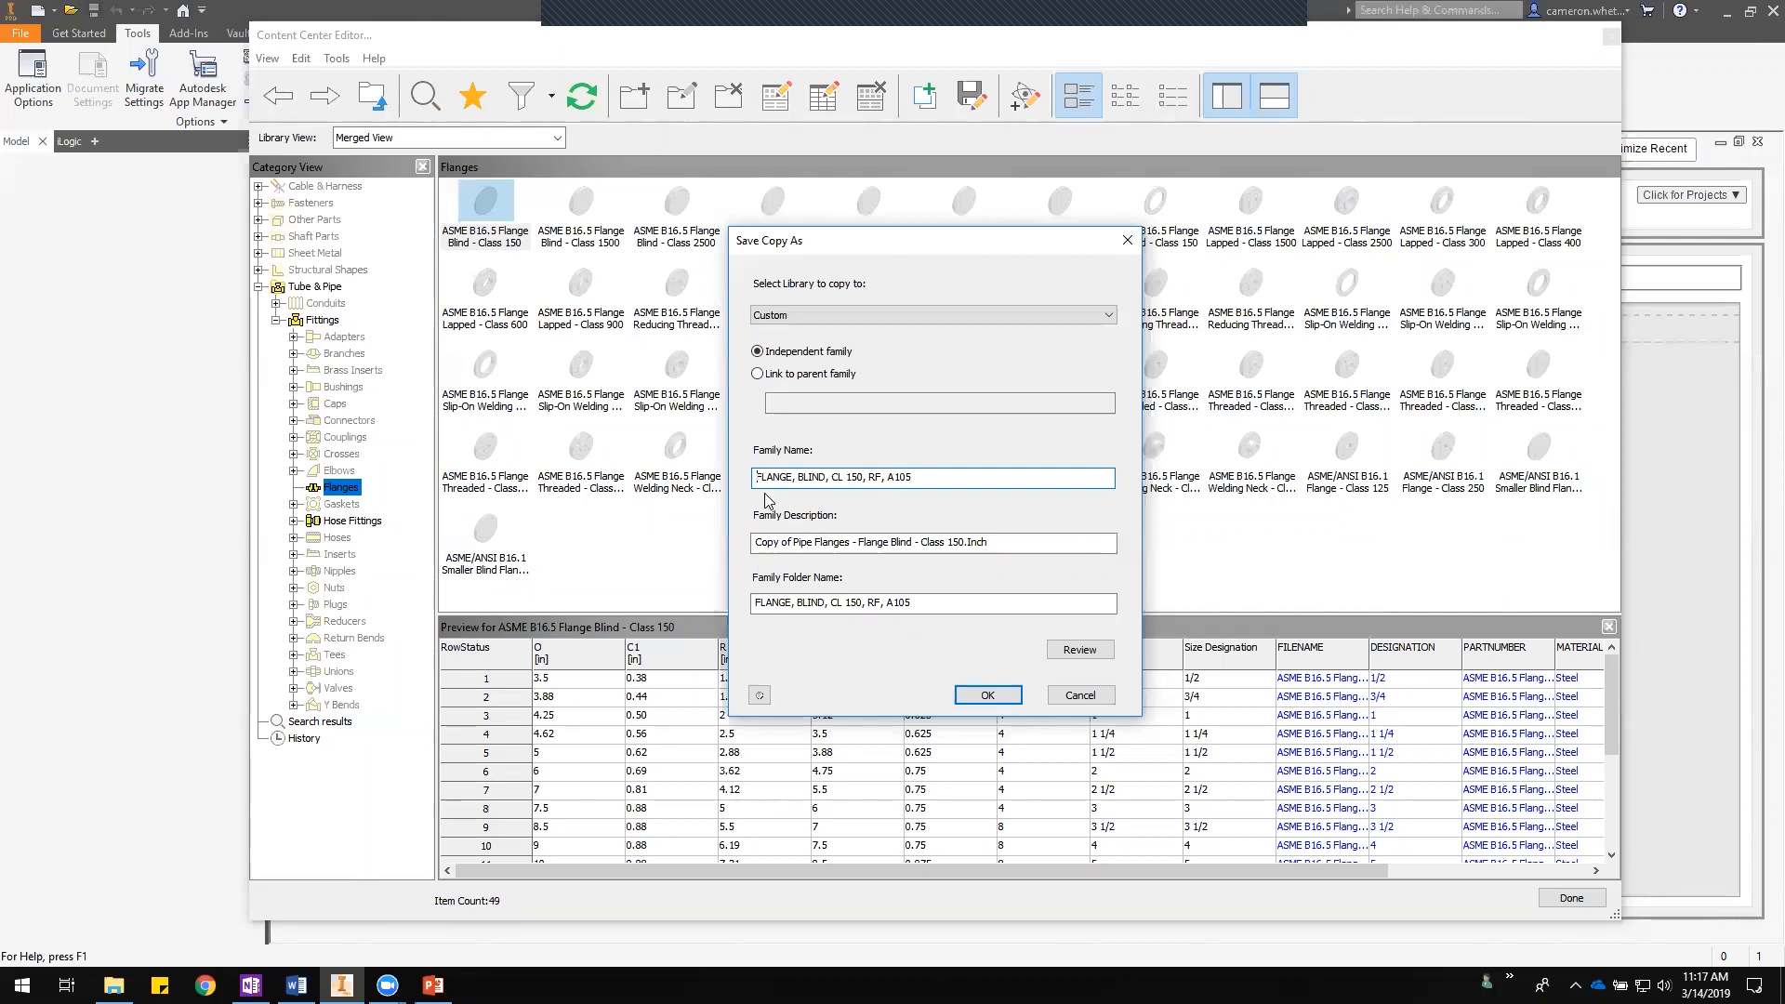
text(RE)
text(VISING - D)
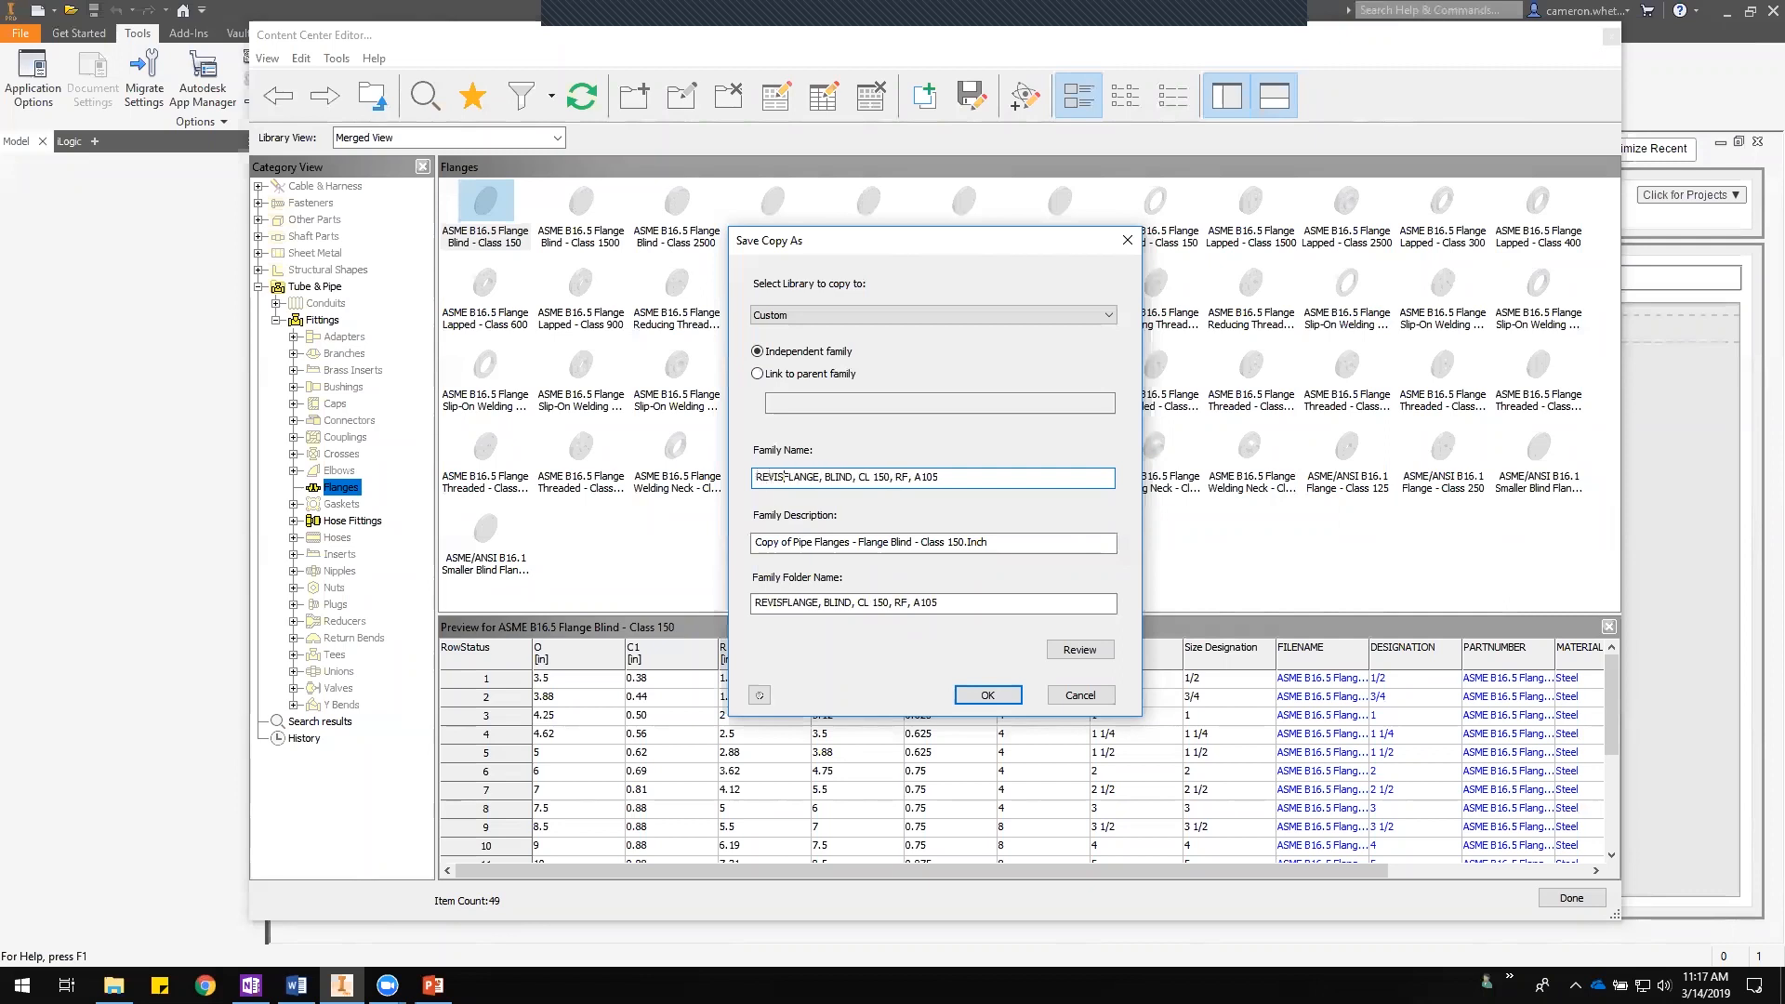
text(O NOT USE)
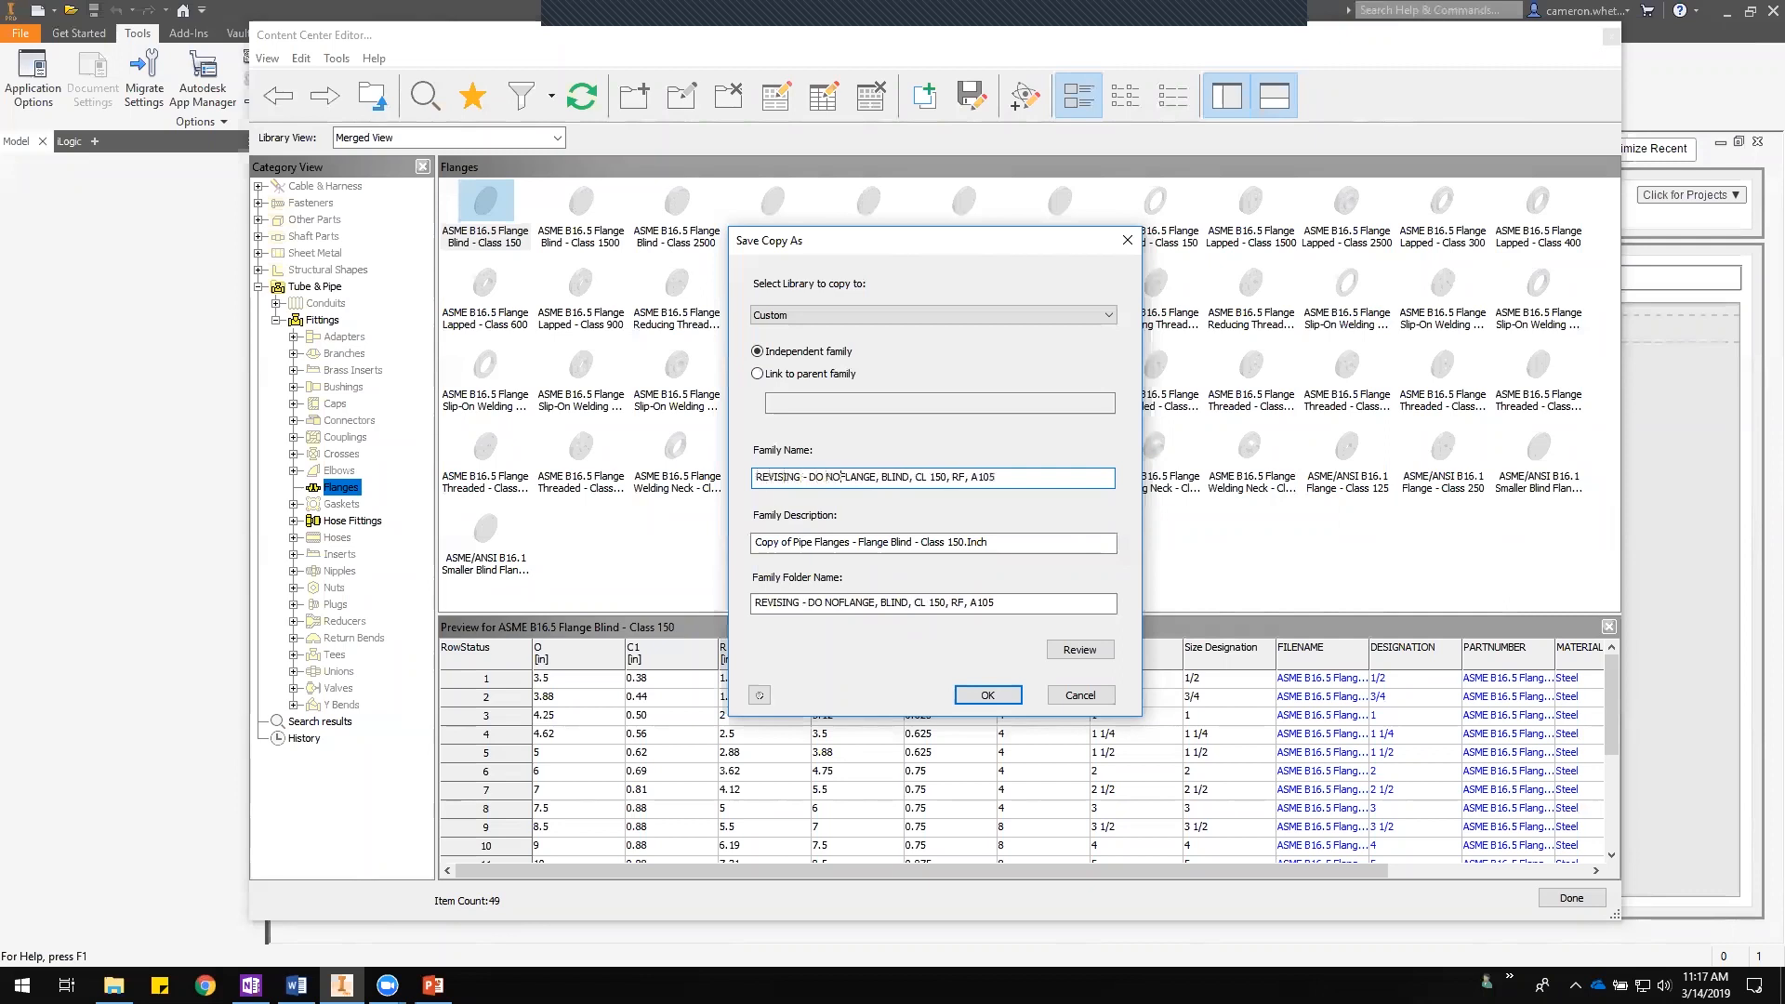
text( -)
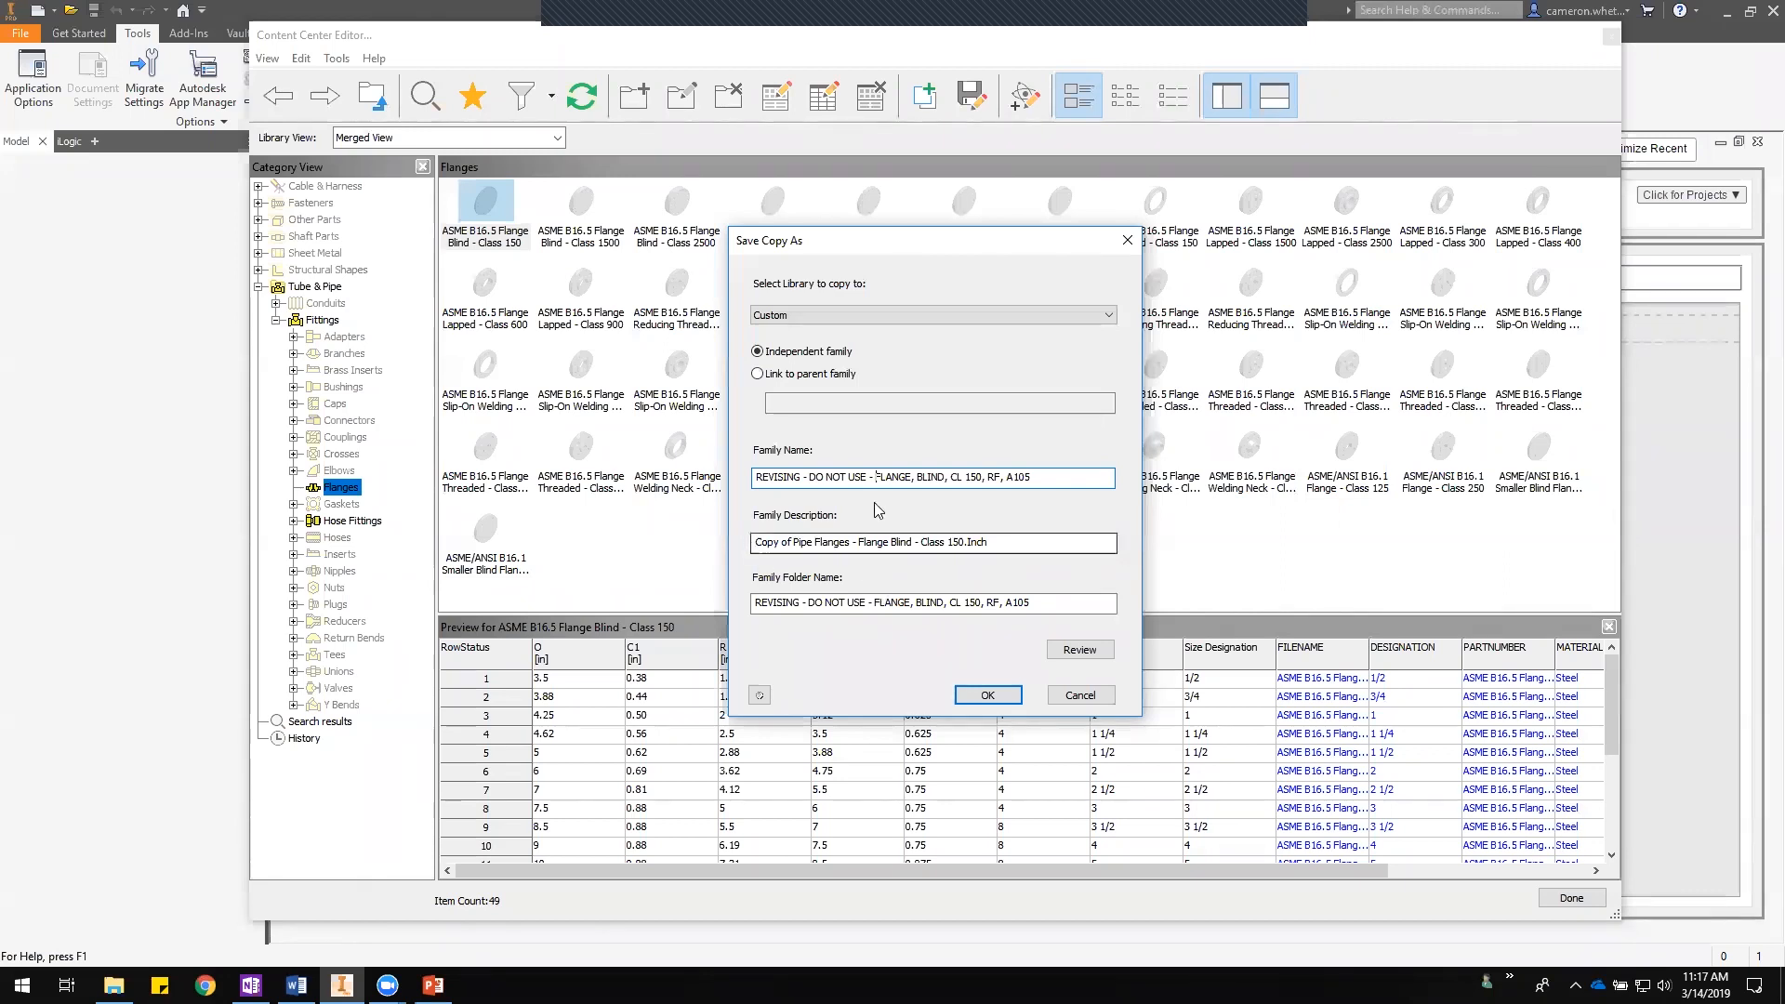
- Replace the family description with the text FLANGE, BLIND, CL 150, RF, A105 copied from the family name
drag(876, 480, 755, 477)
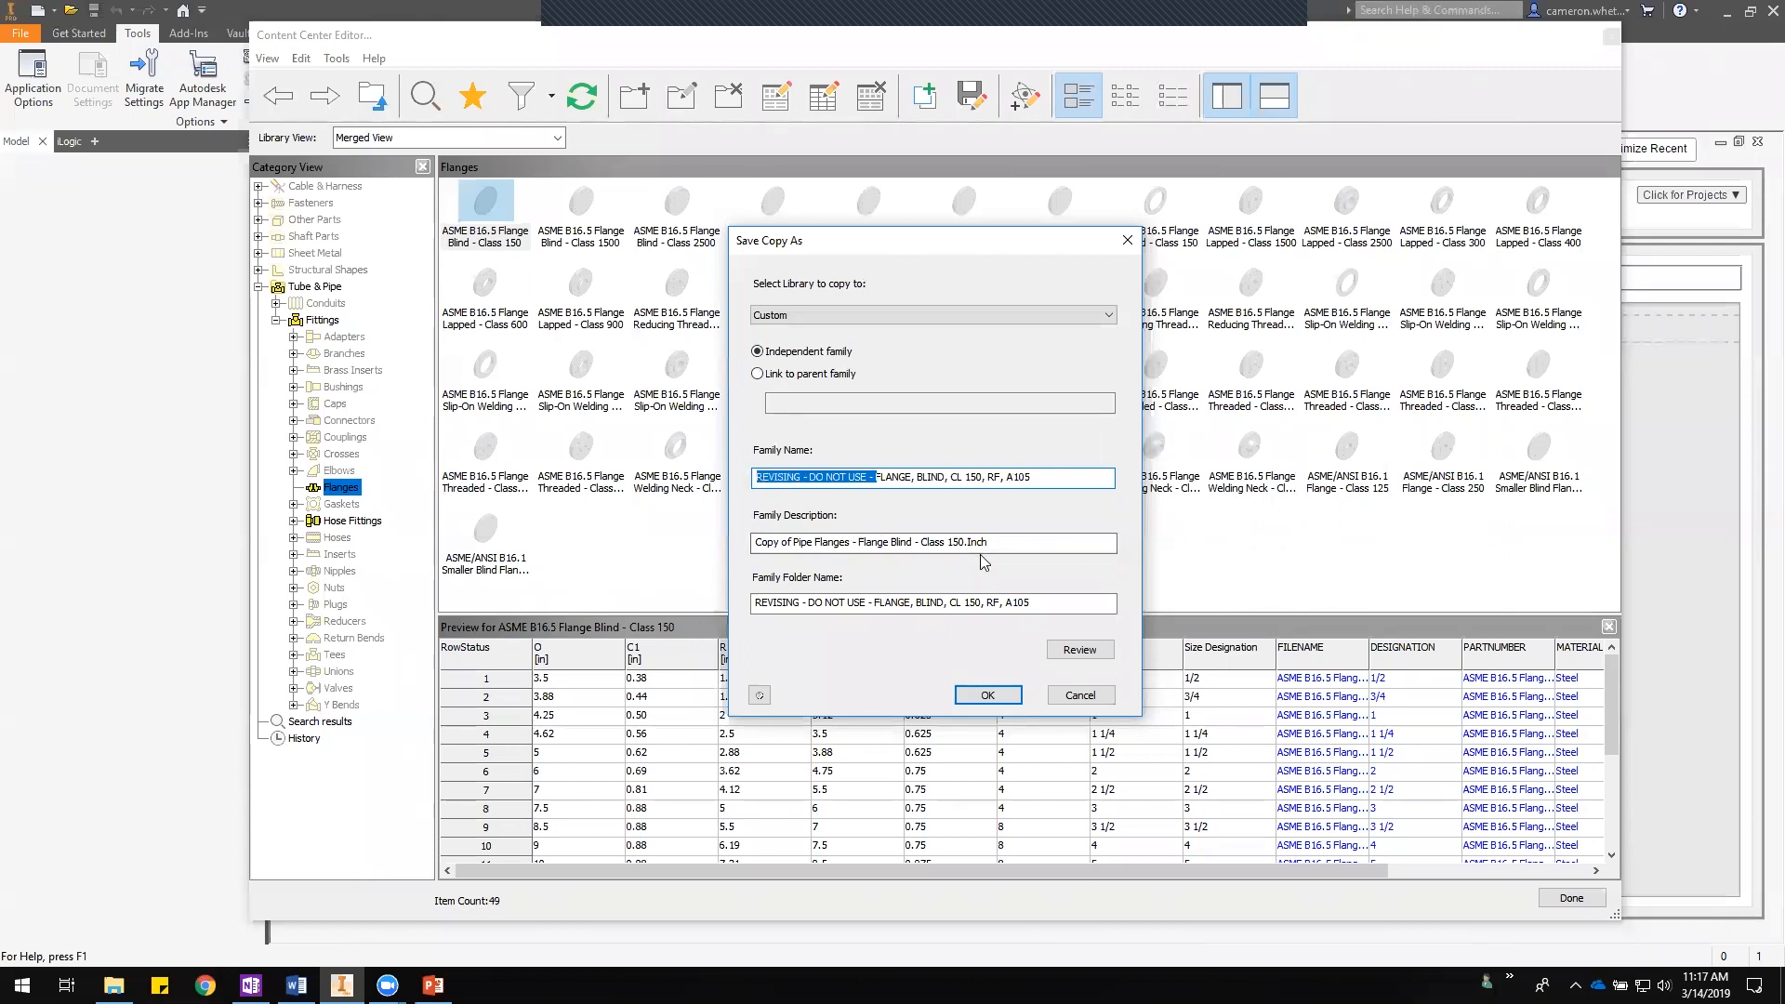
click(822, 543)
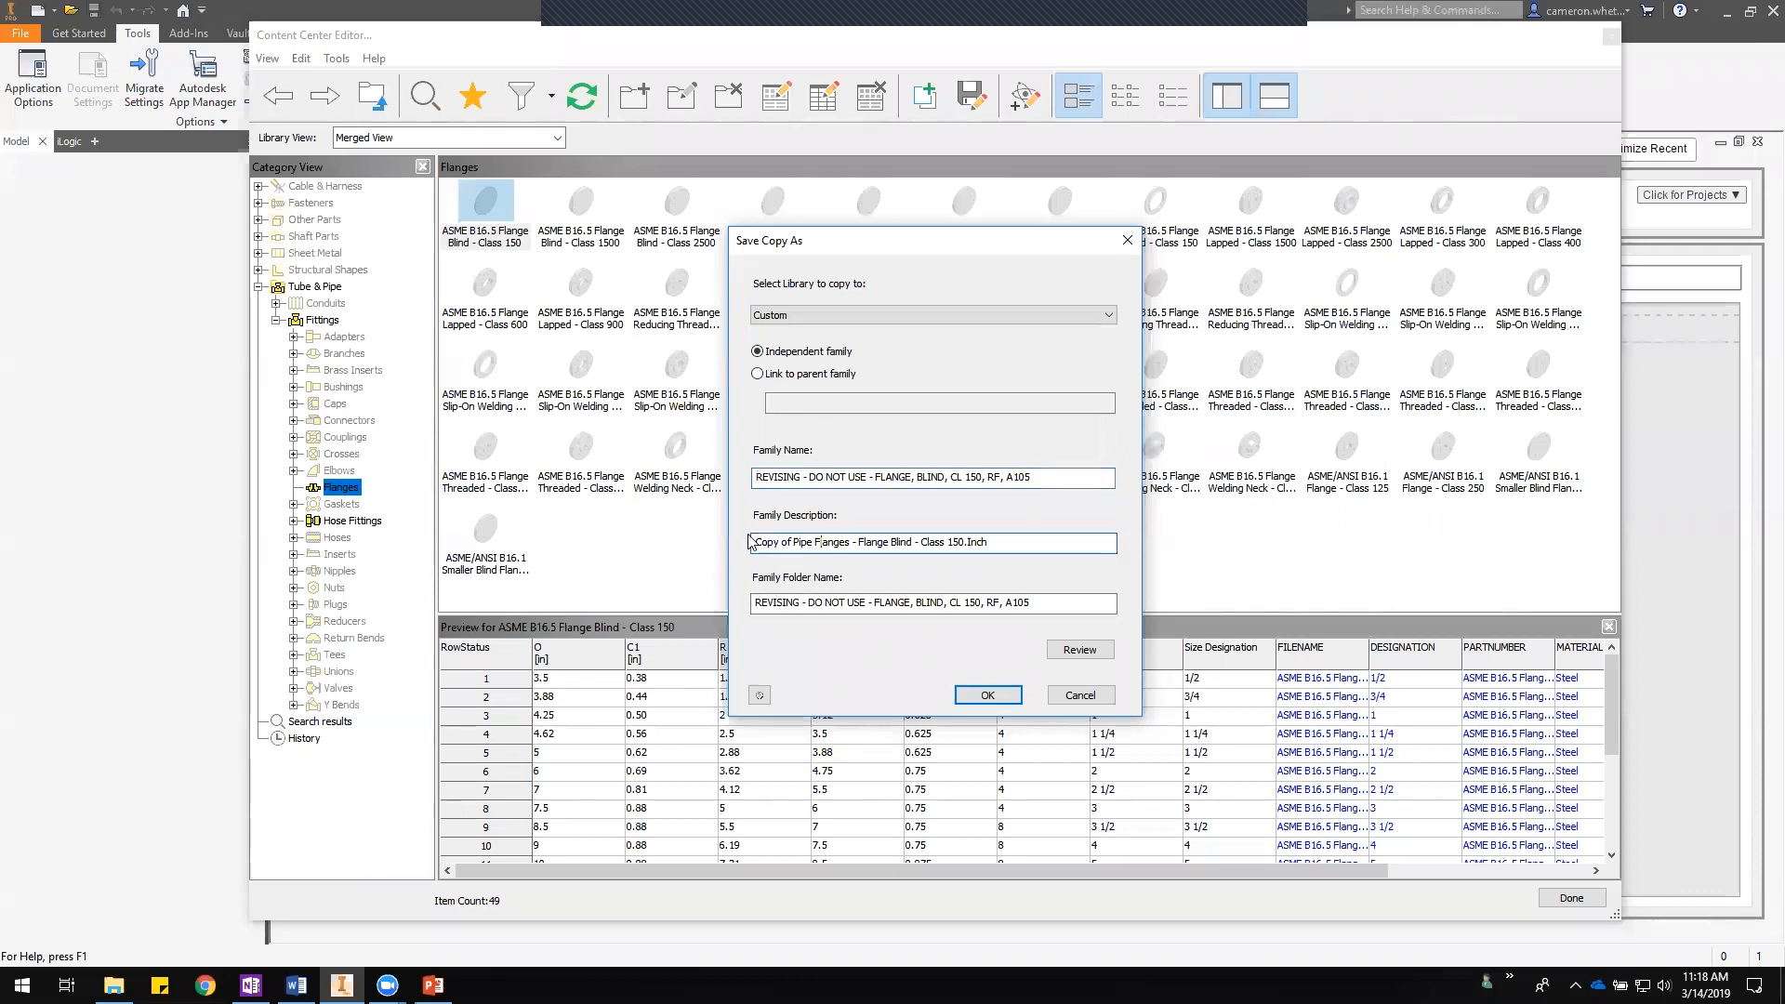
drag(1008, 542, 753, 540)
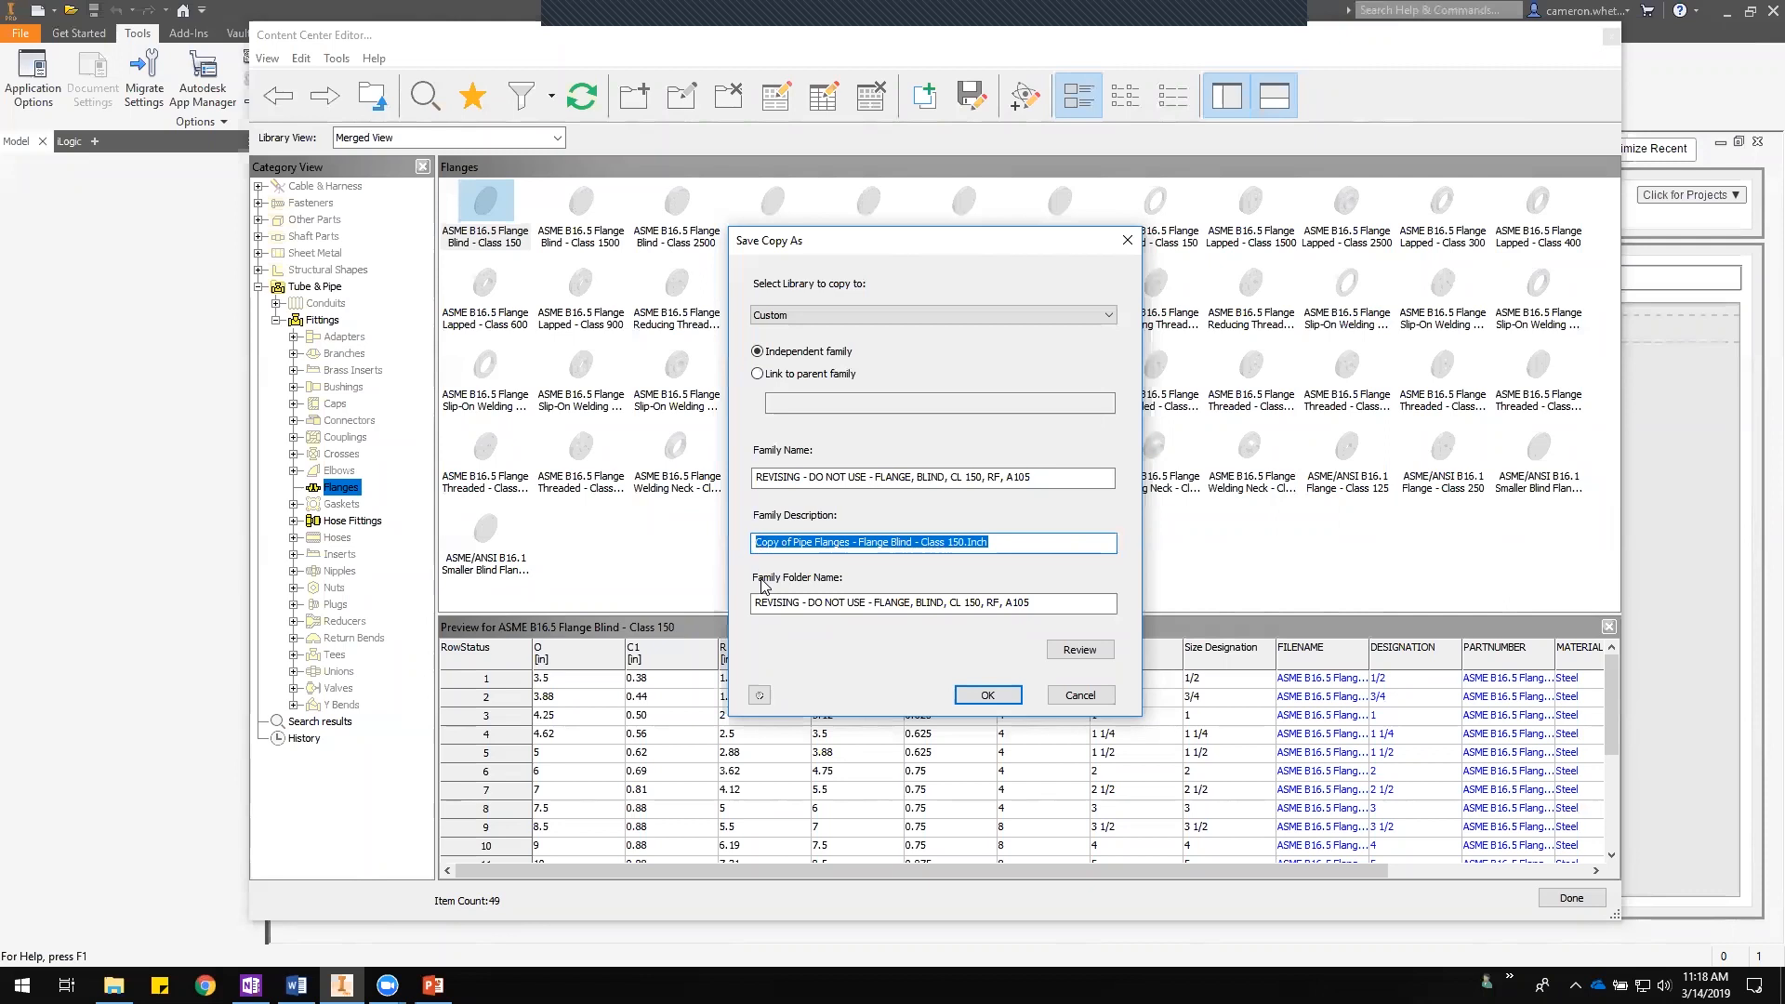
drag(754, 542, 998, 545)
click(1003, 546)
drag(1003, 546, 754, 547)
drag(991, 542, 755, 540)
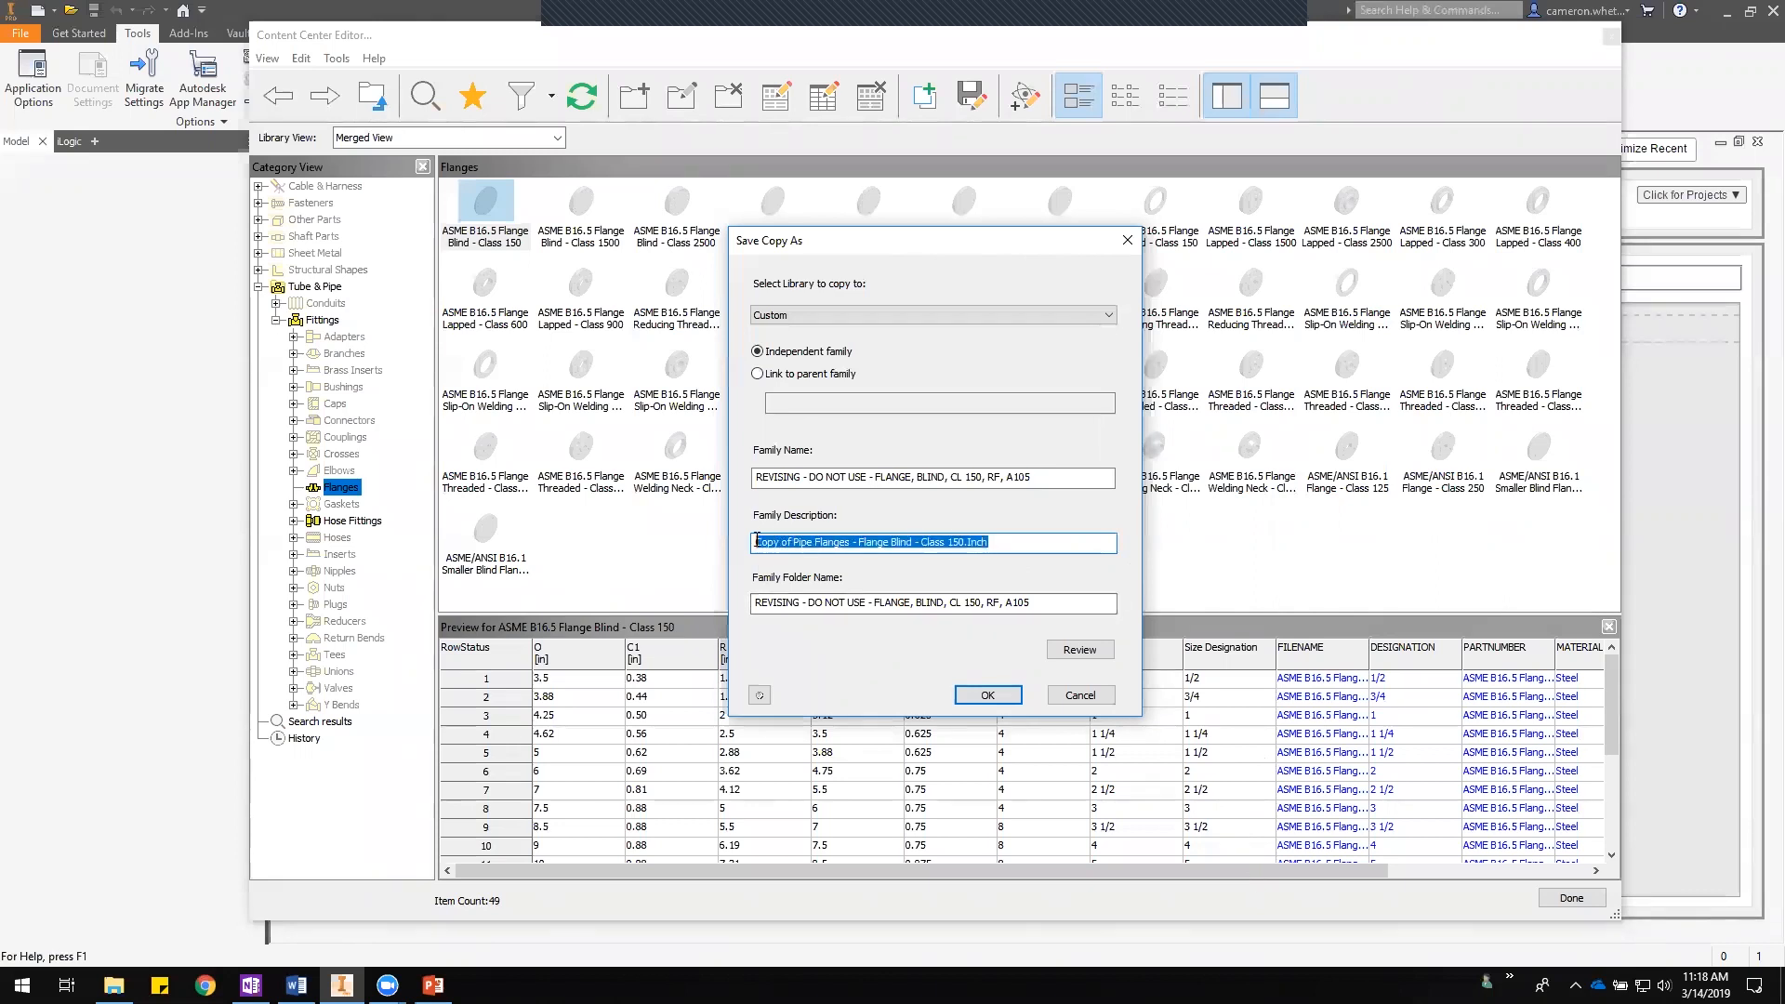
click(1002, 544)
drag(987, 543, 755, 543)
click(989, 548)
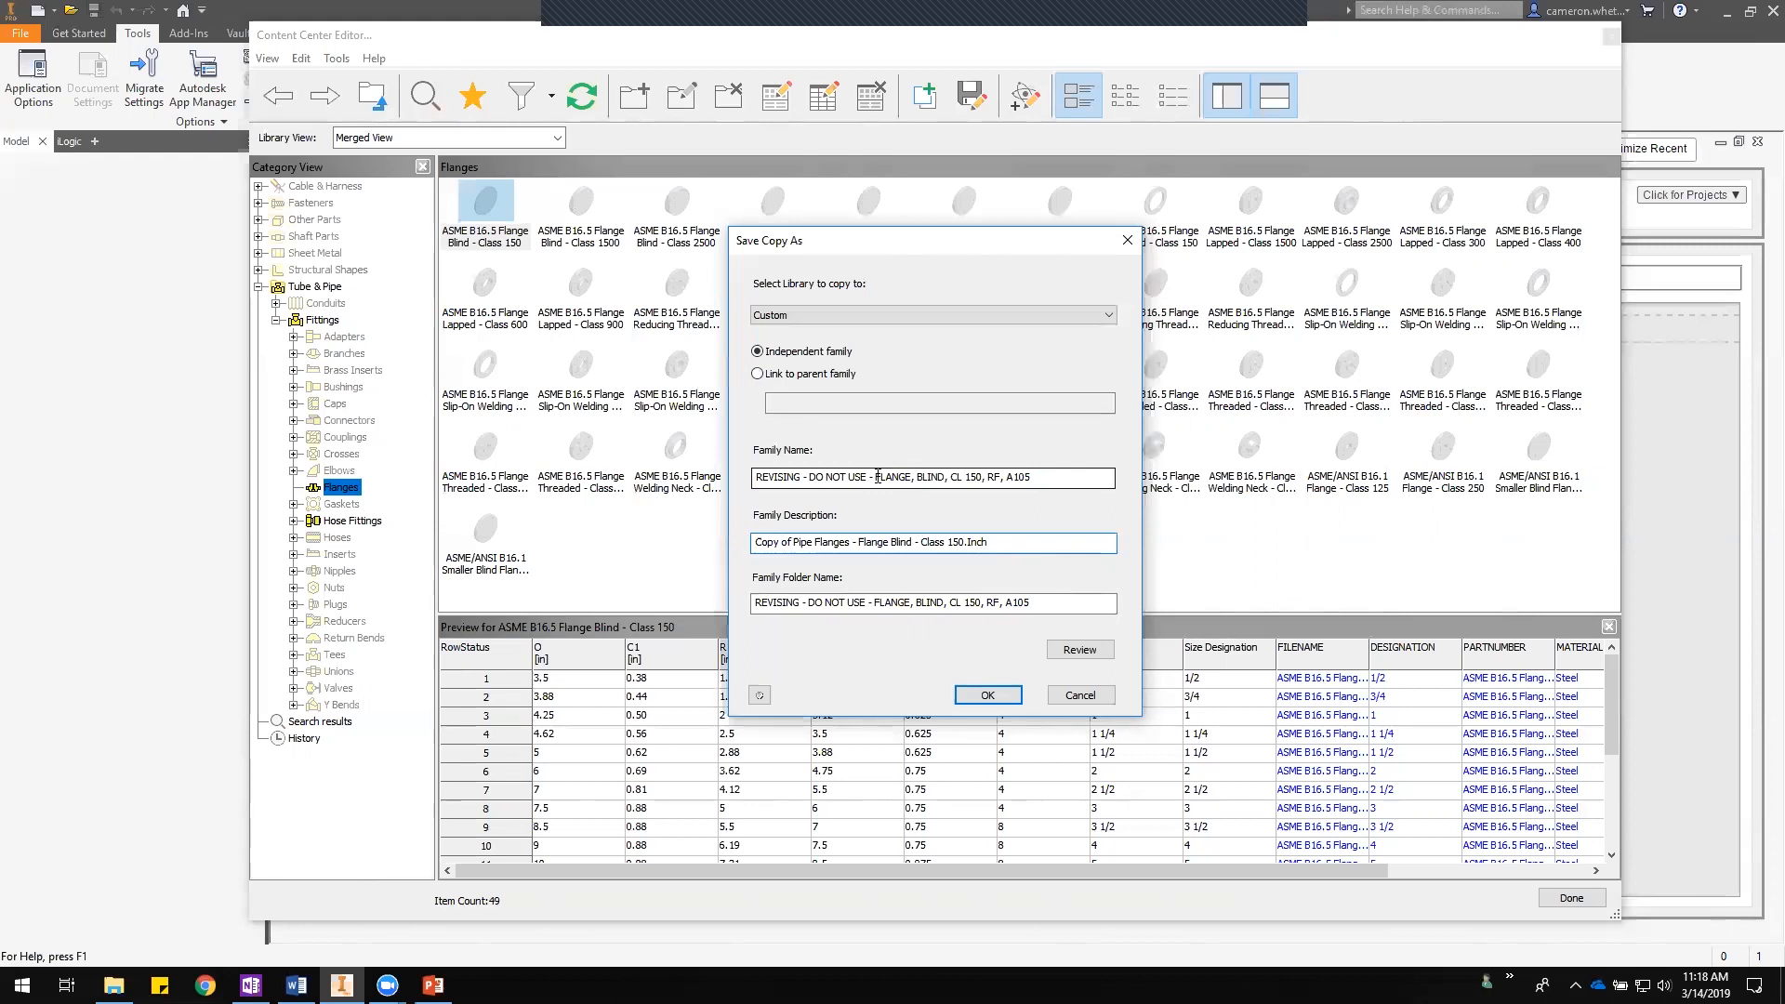
drag(876, 477, 1034, 480)
key(ctrl+c)
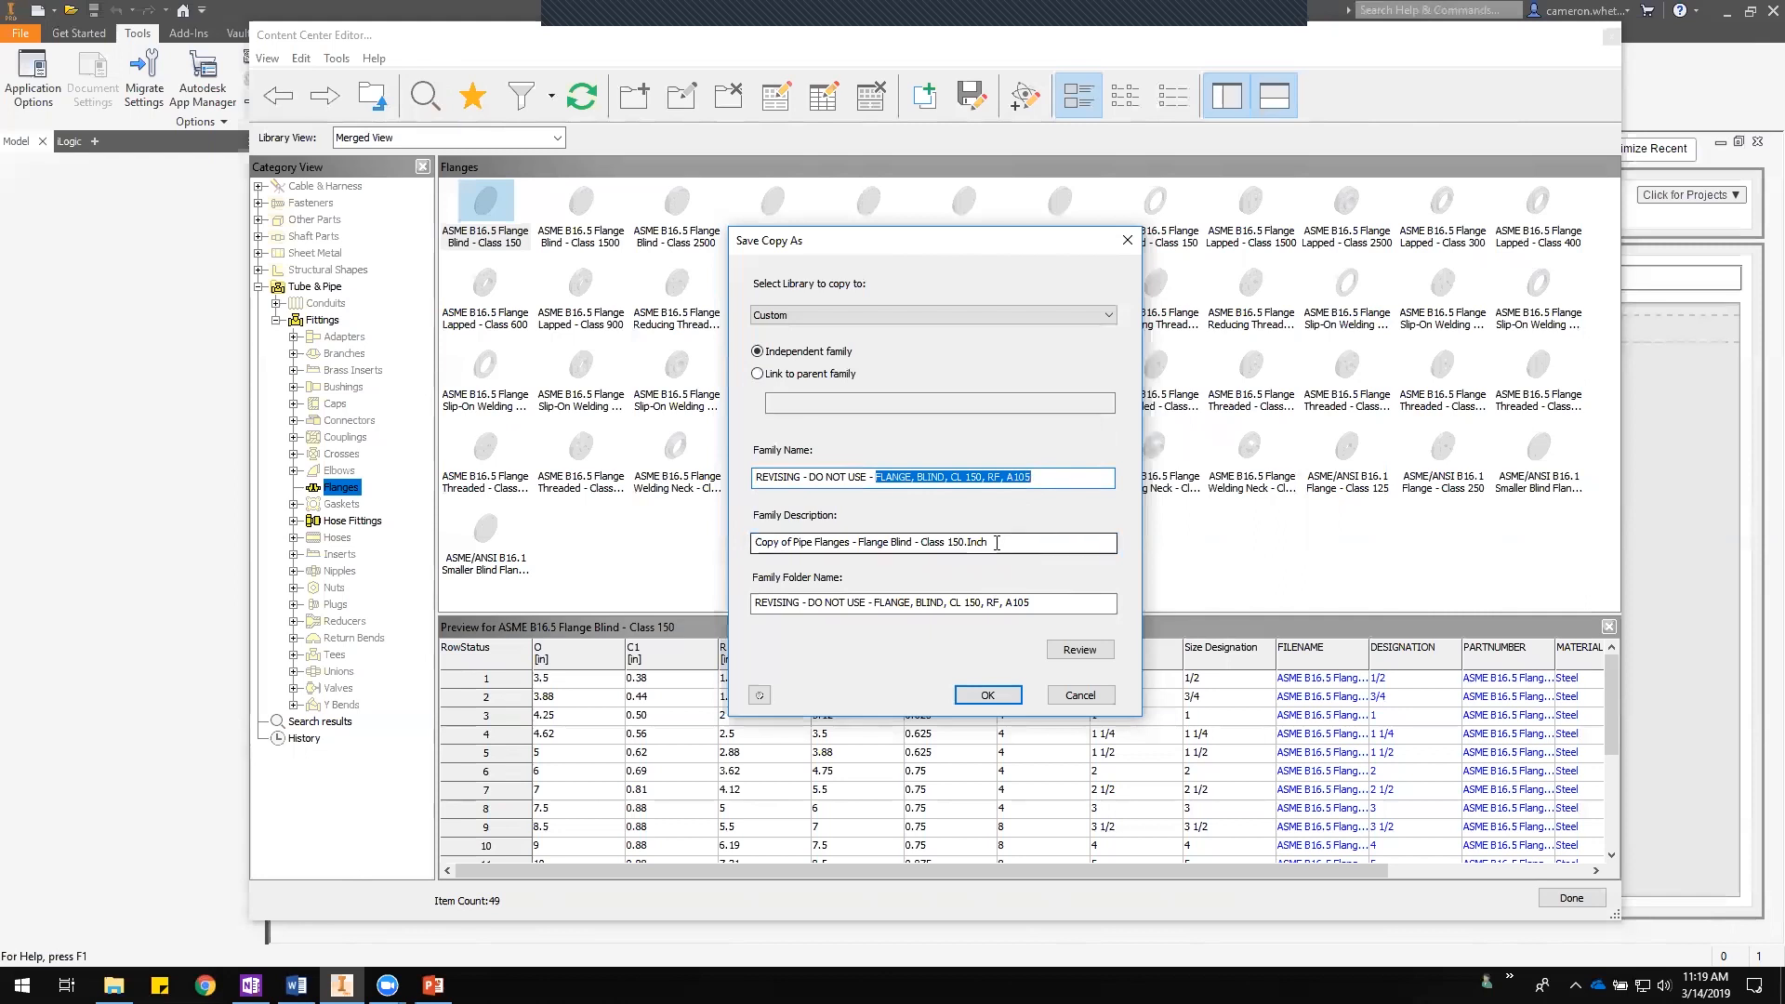
drag(990, 543, 688, 548)
key(ctrl+v)
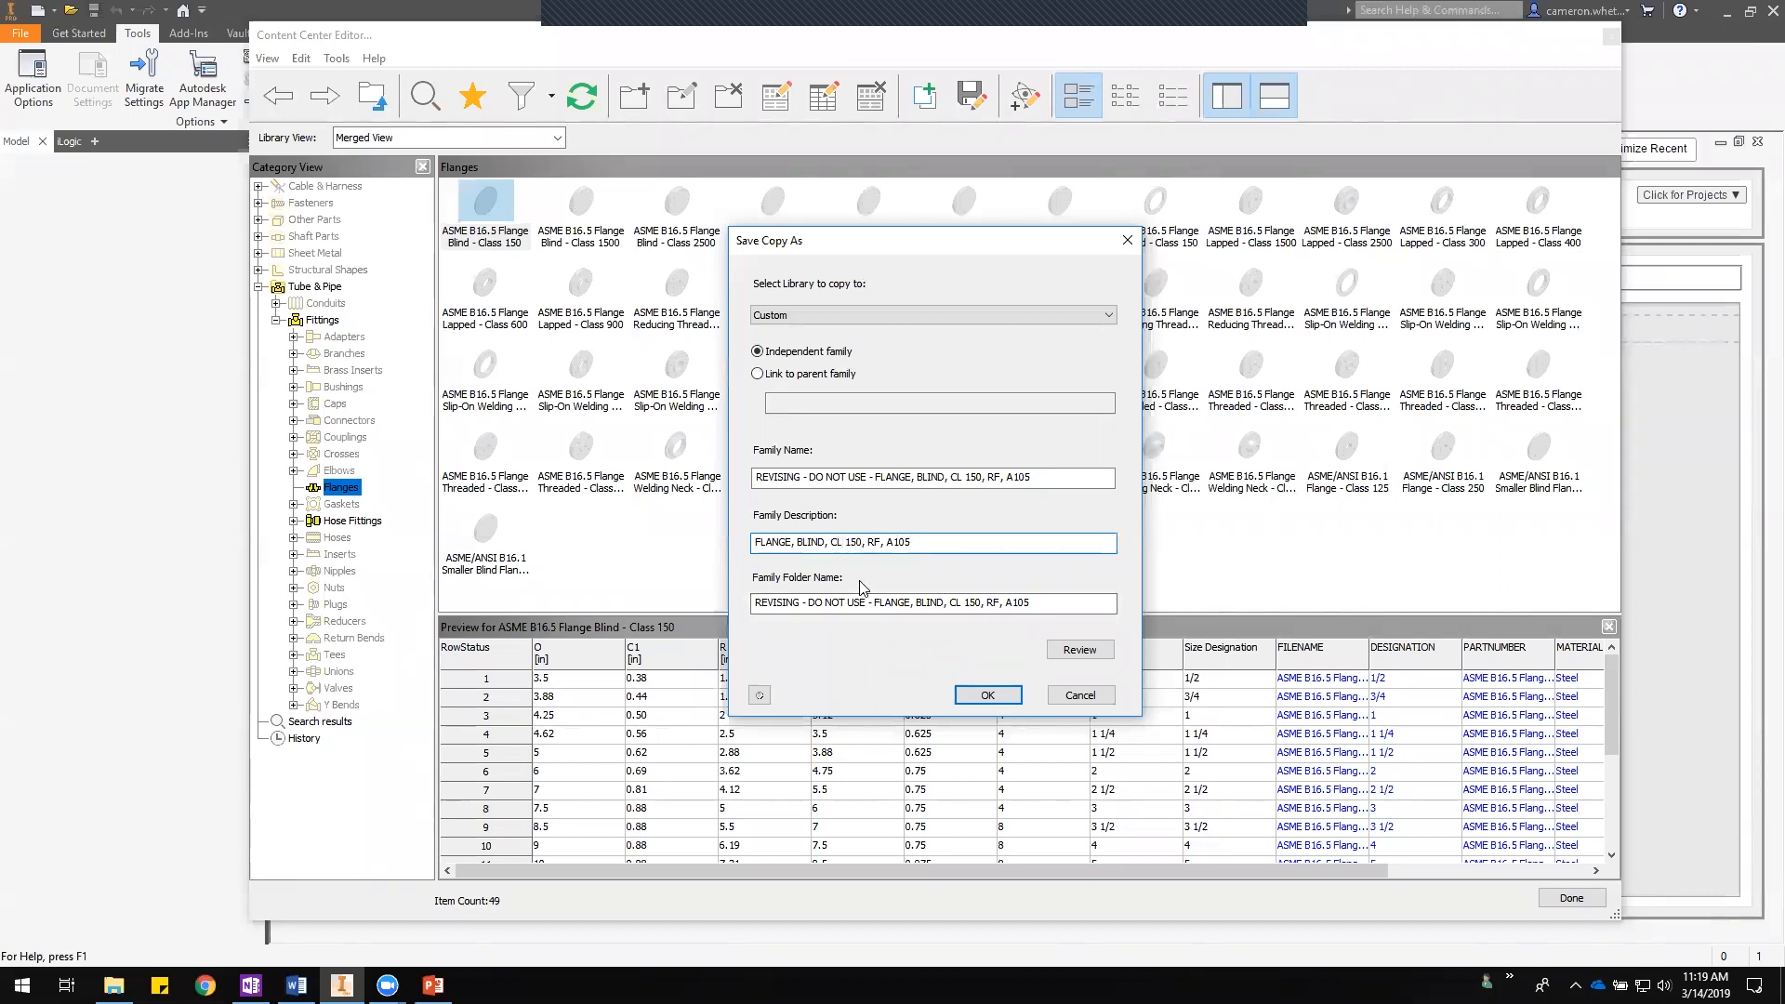
- Expand the description to FLANGE, BLIND, CLASS 150, RAISED FACE, A105
text(ASS)
click(894, 542)
text(AISED)
key(Right)
text(ACE)
click(983, 550)
drag(984, 548, 727, 542)
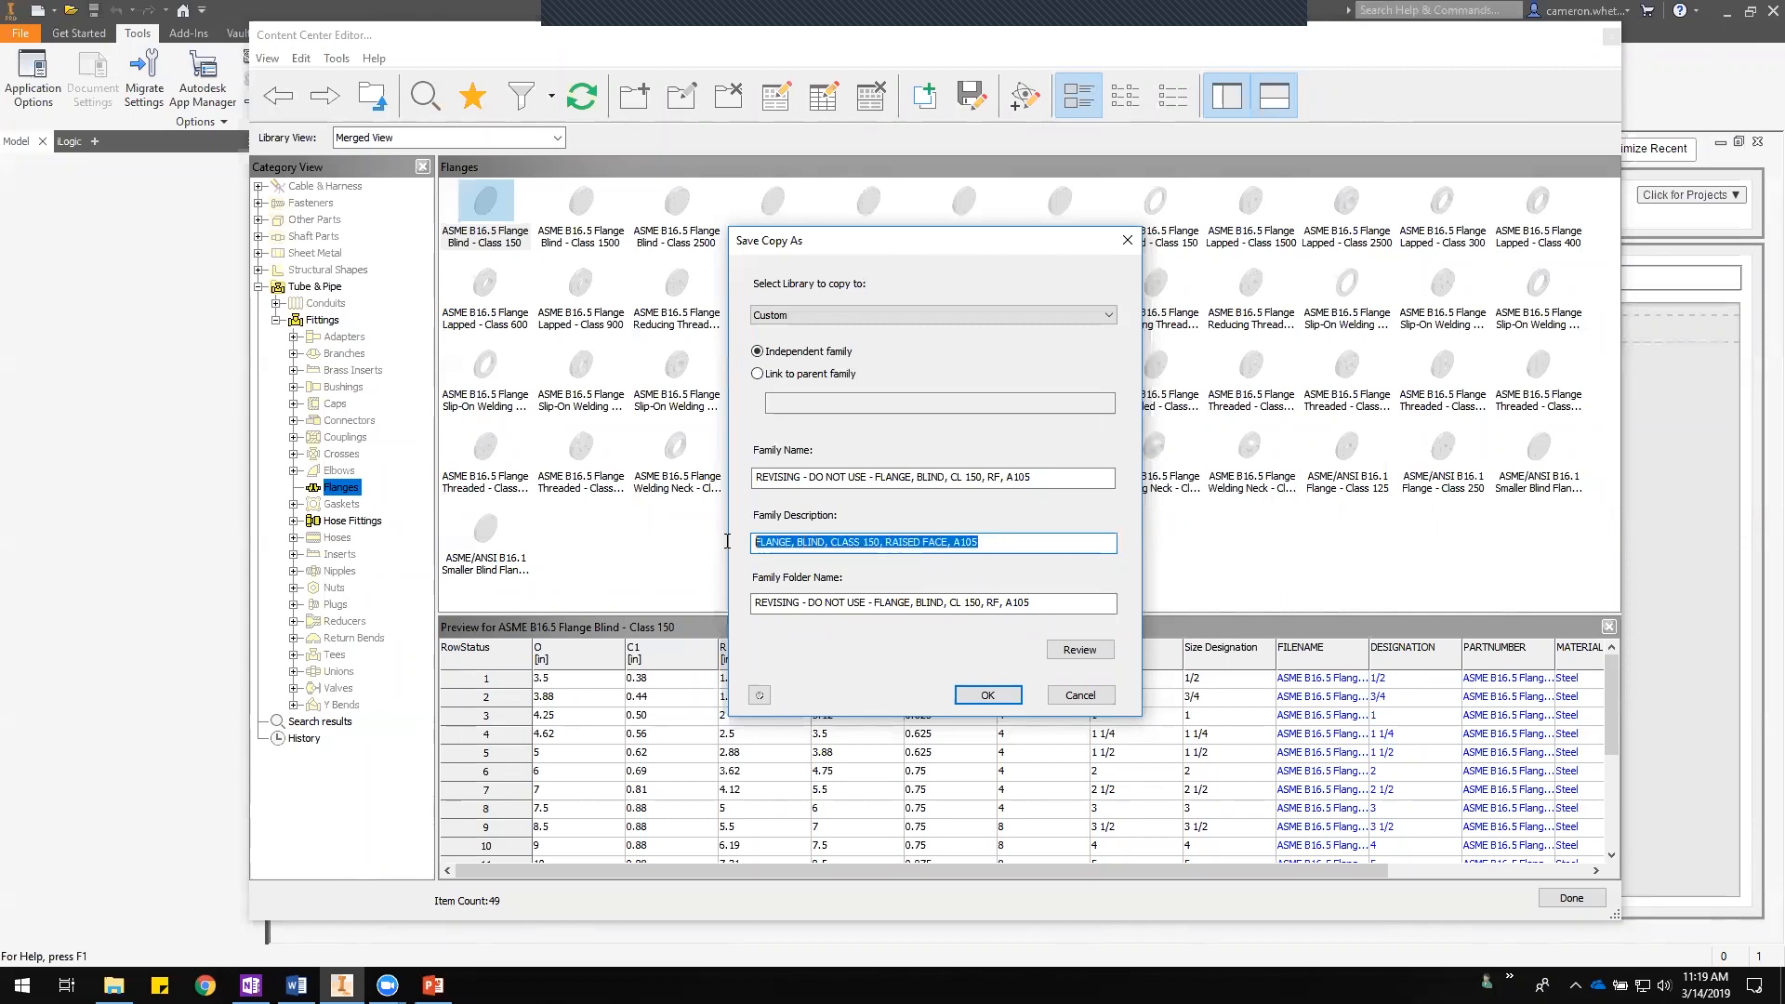
click(987, 547)
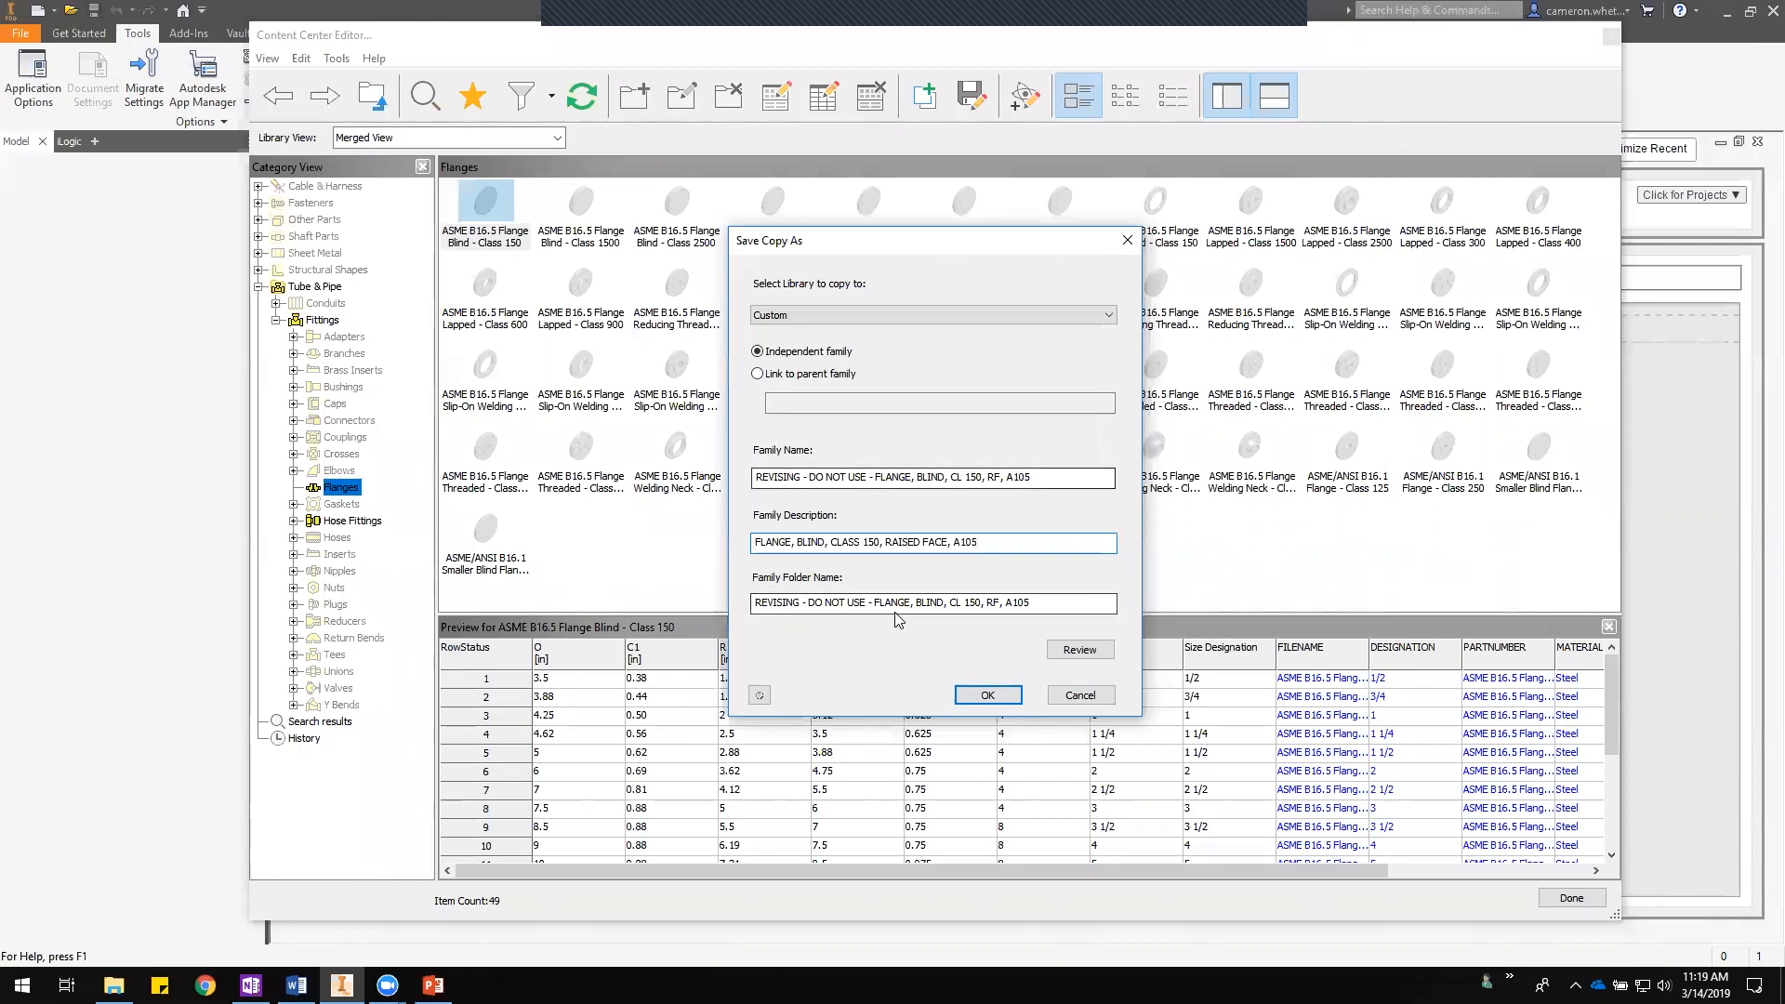
- Set the family folder name to FLANGE and confirm the copy
click(831, 606)
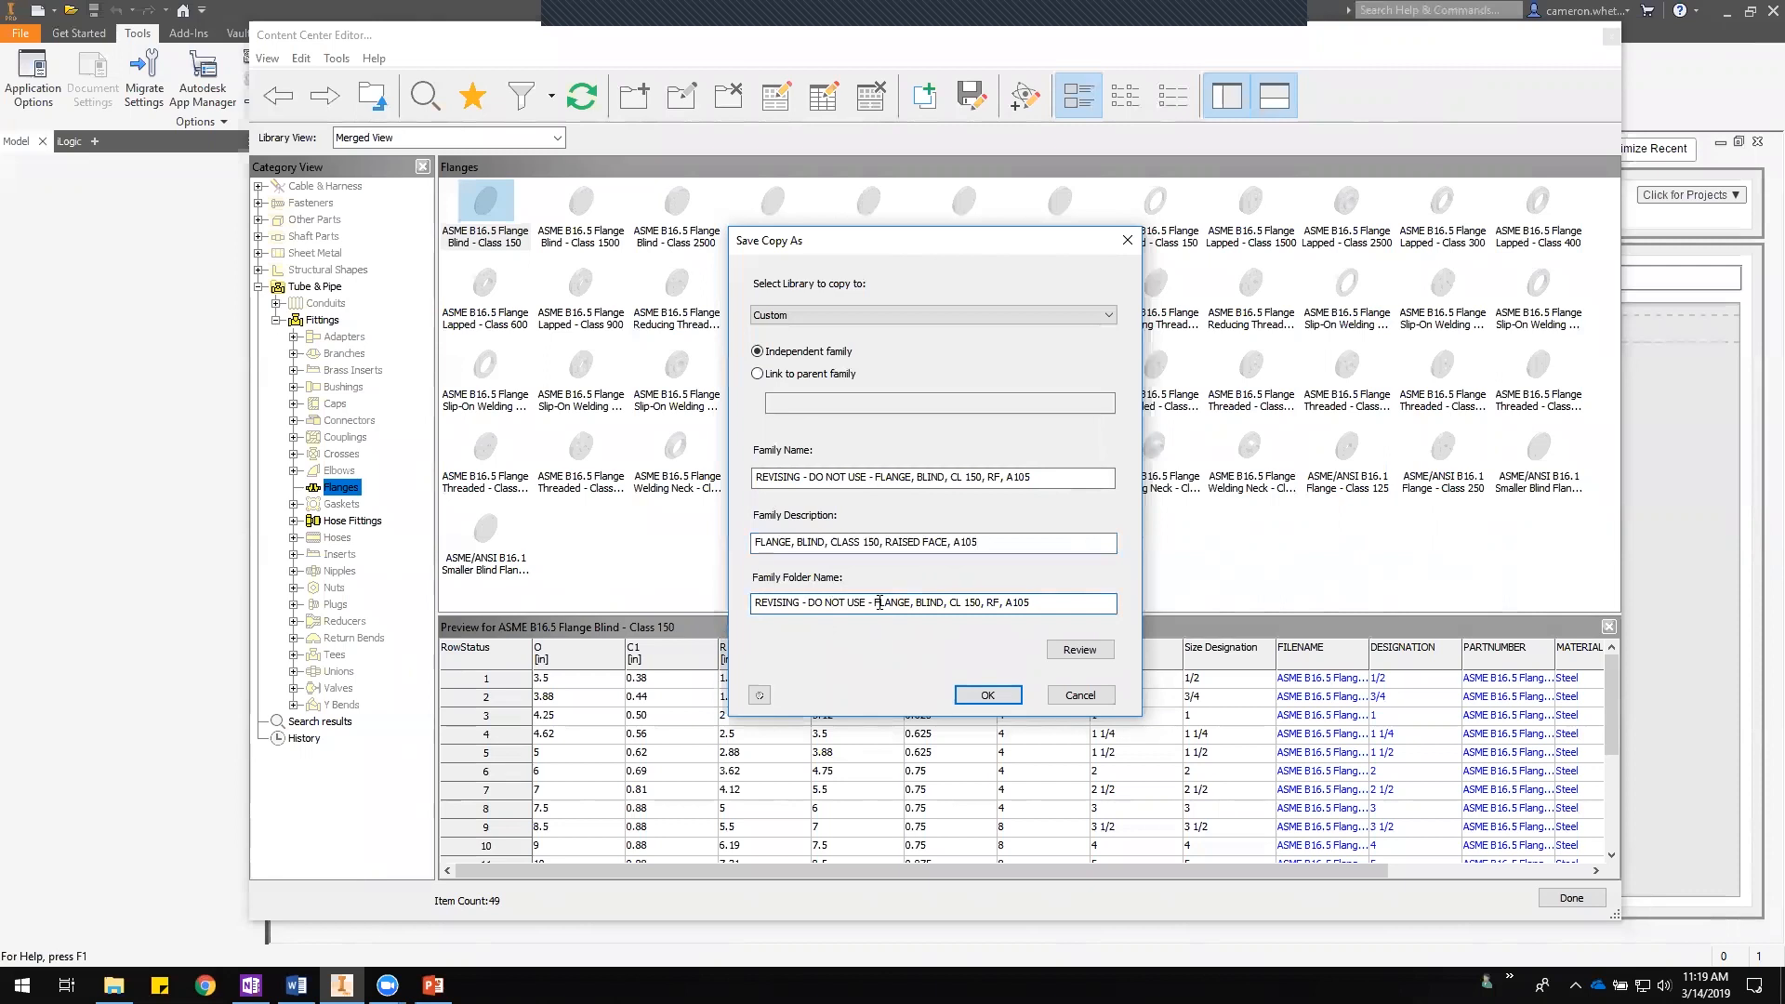
drag(877, 603, 738, 607)
key(BackSpace)
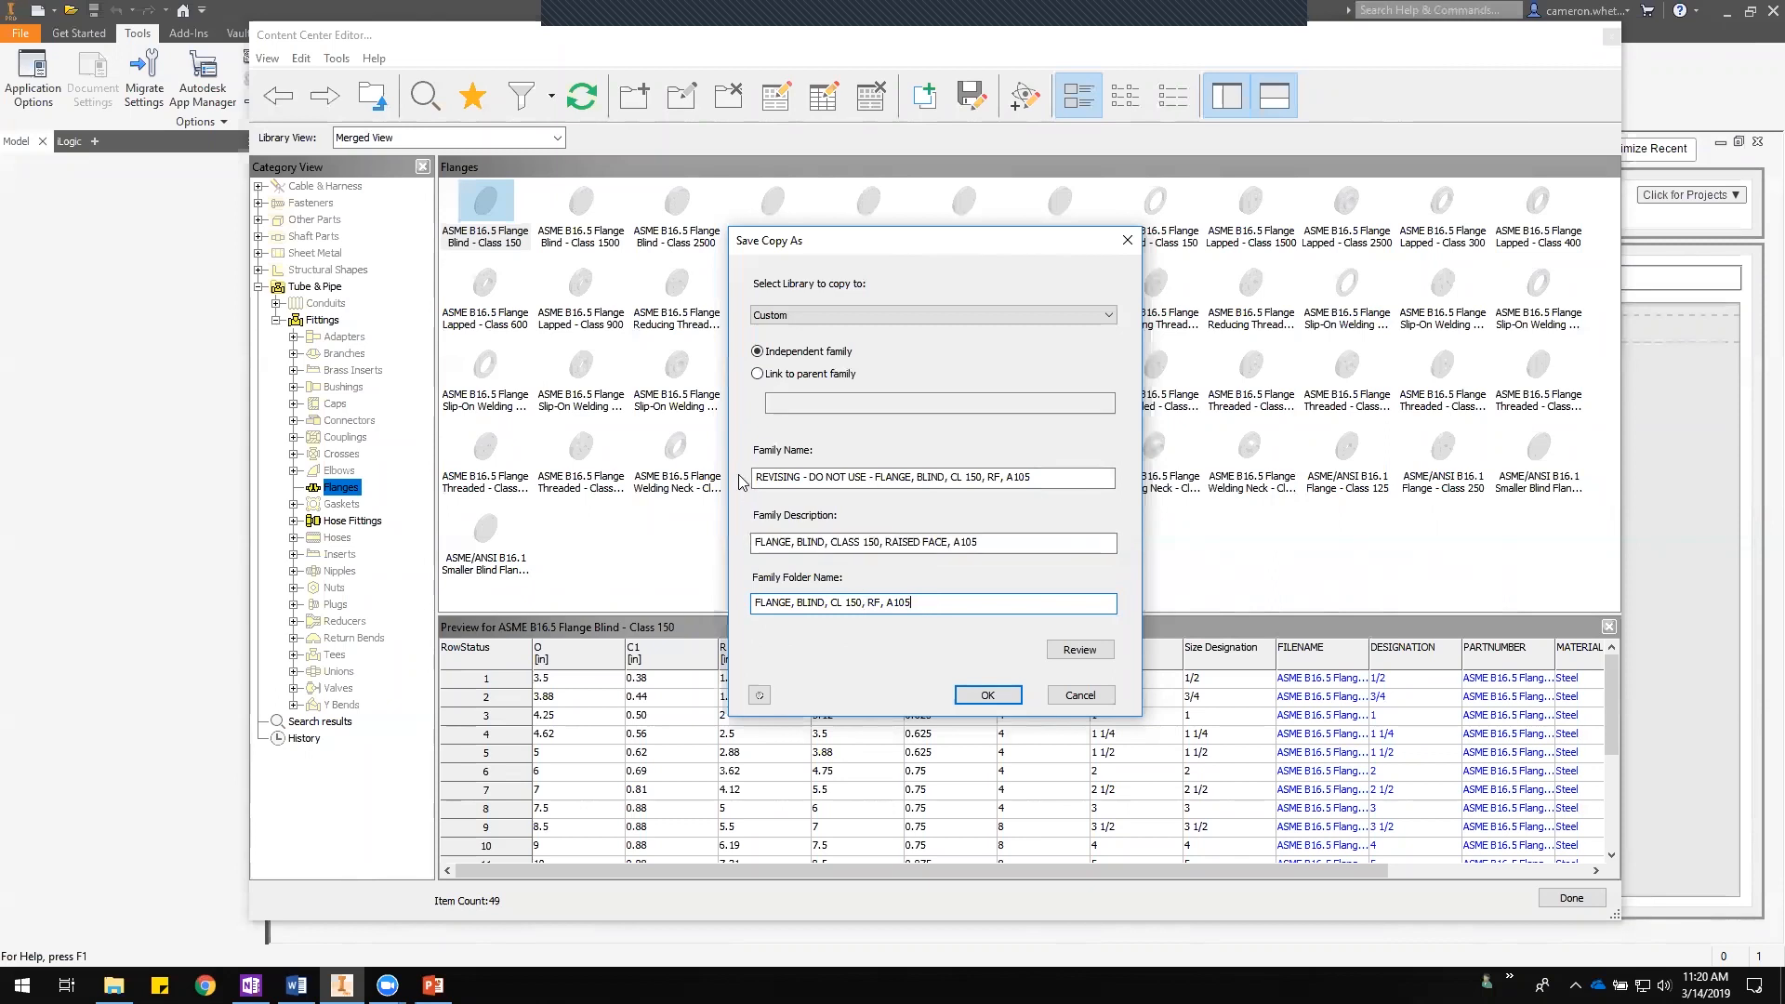
drag(915, 603, 743, 601)
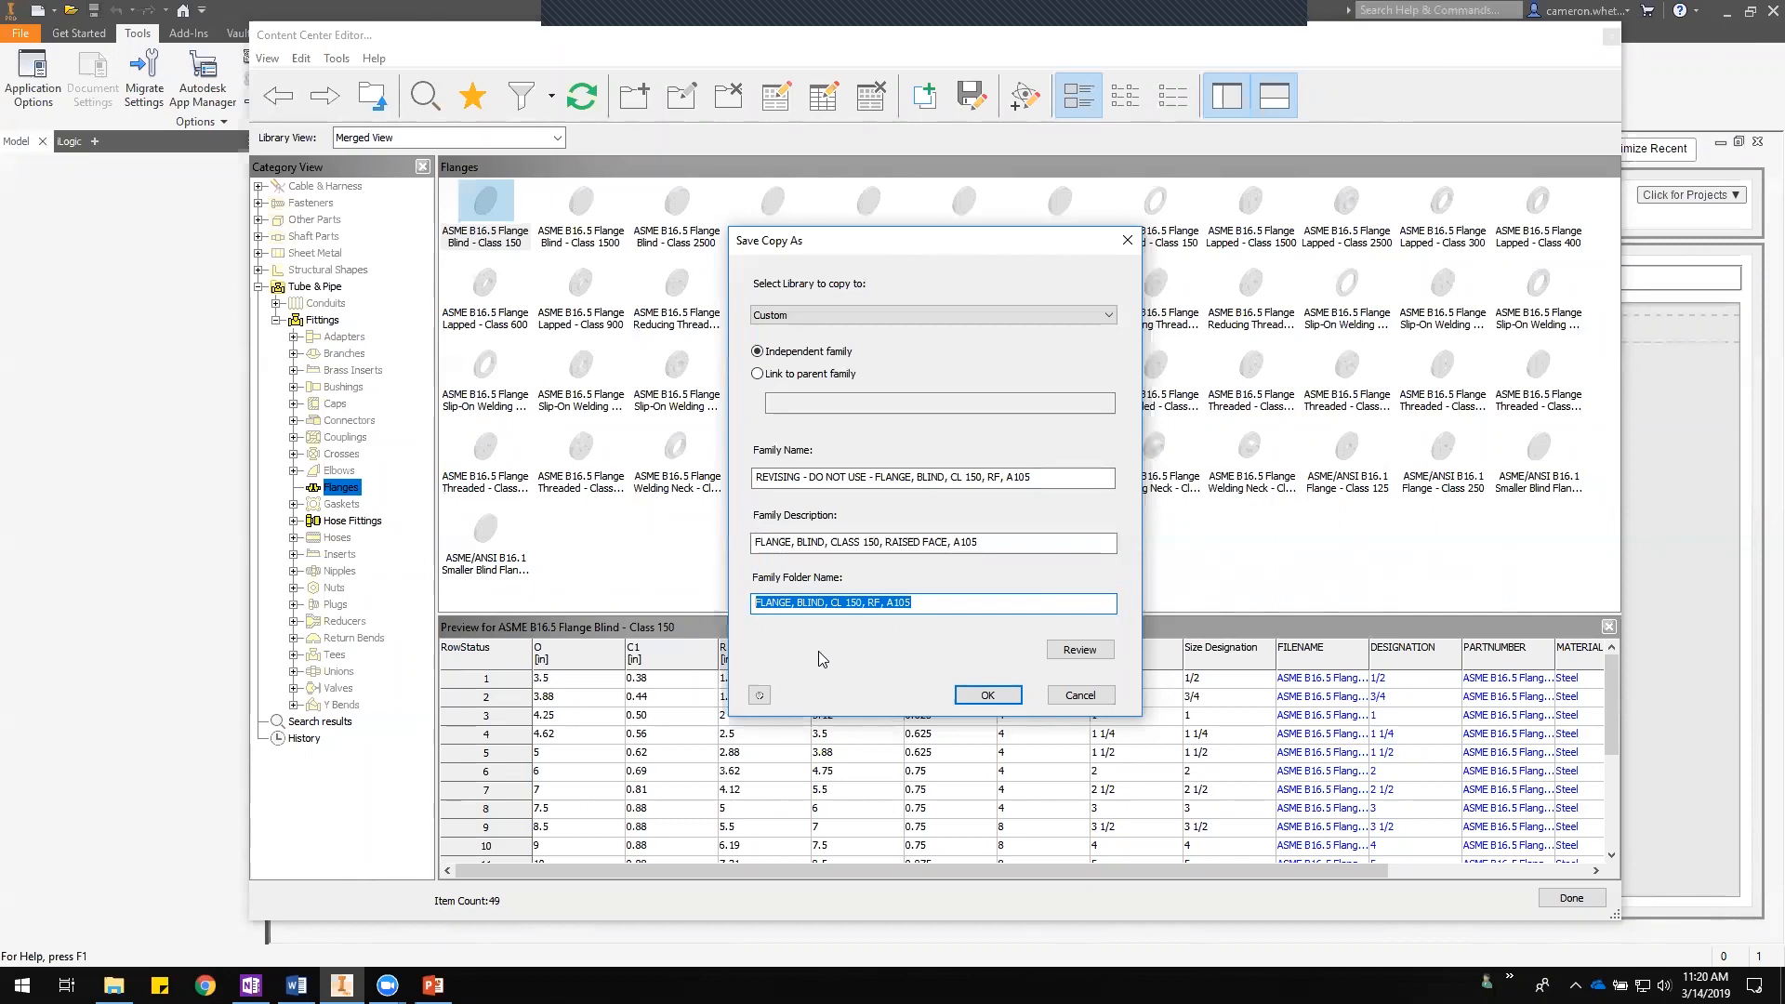
text(FLANGE)
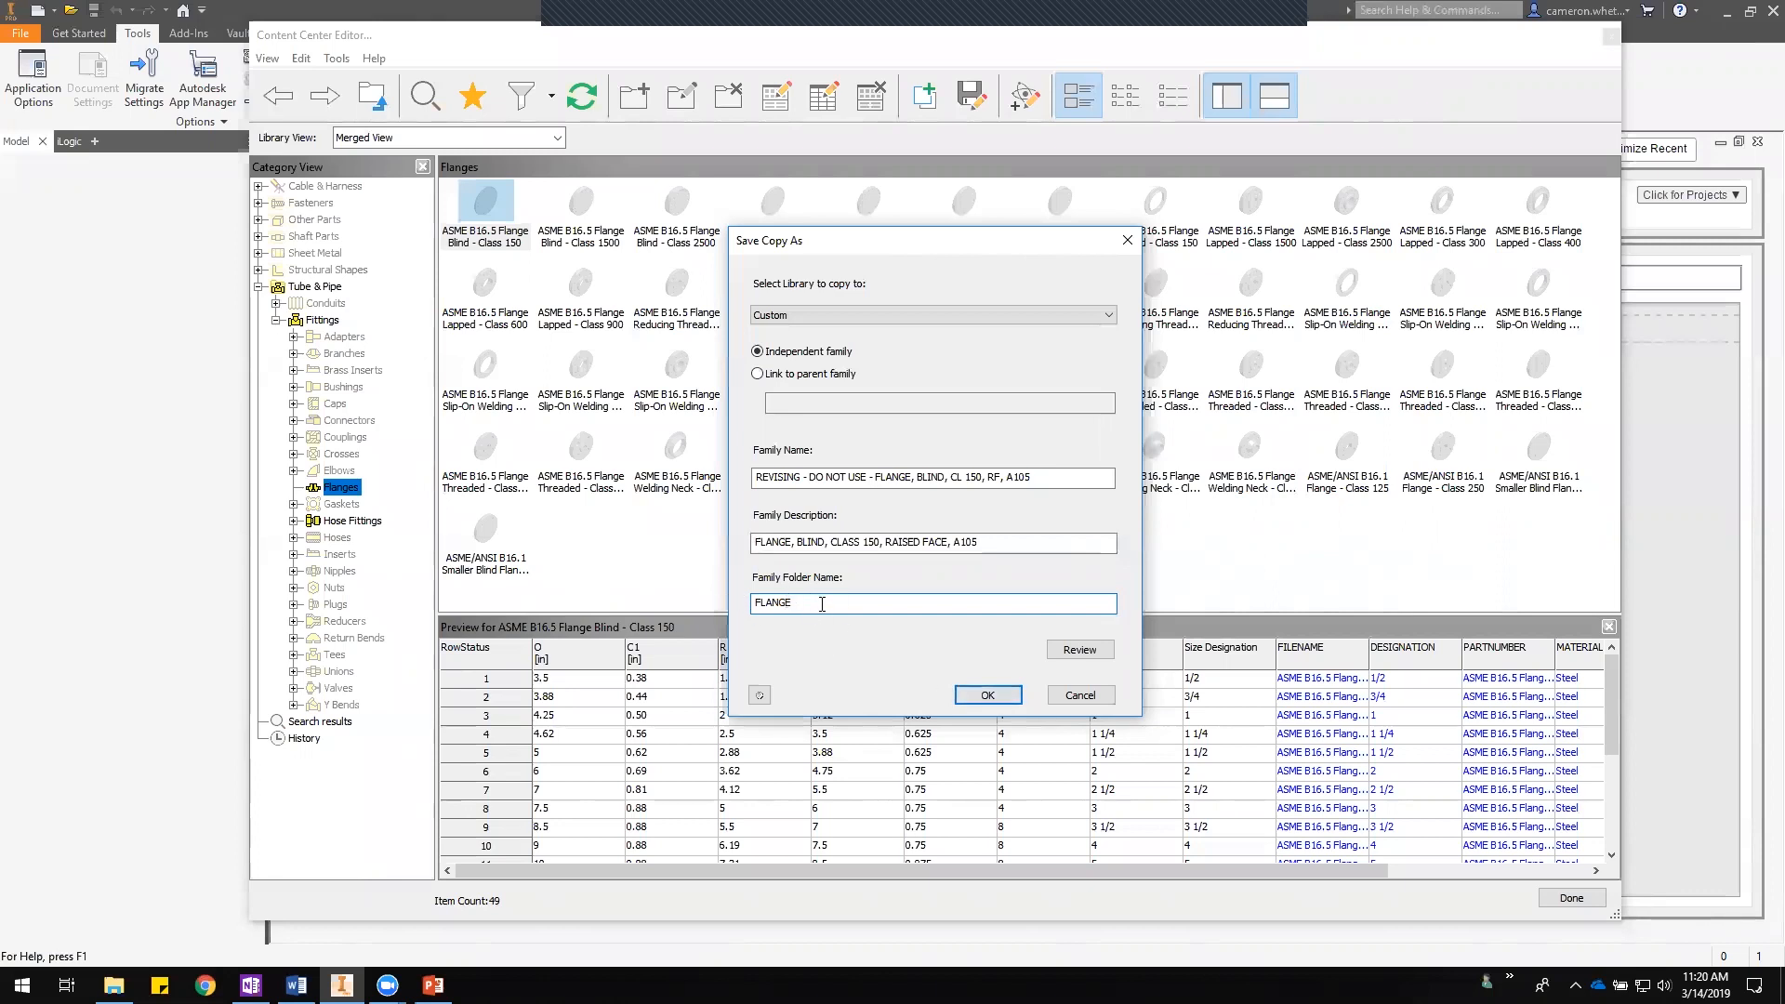
click(972, 698)
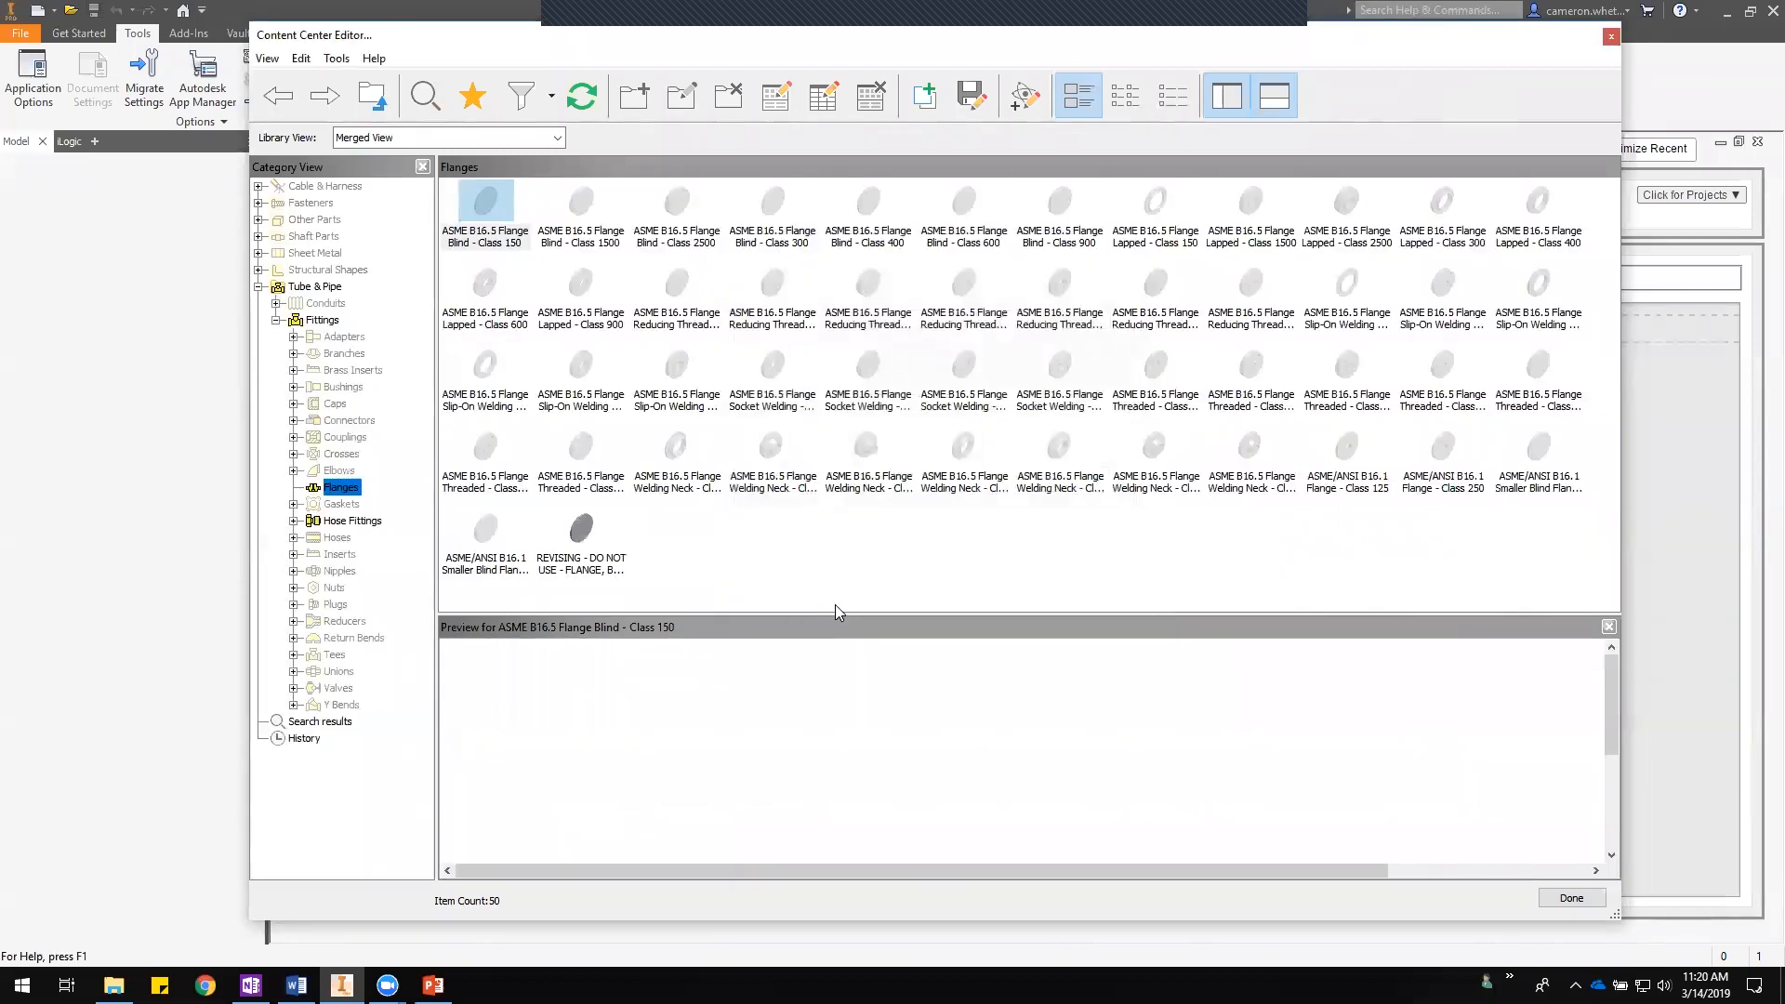
- Open the family table of the new REVISING - DO NOT USE flange family
click(604, 544)
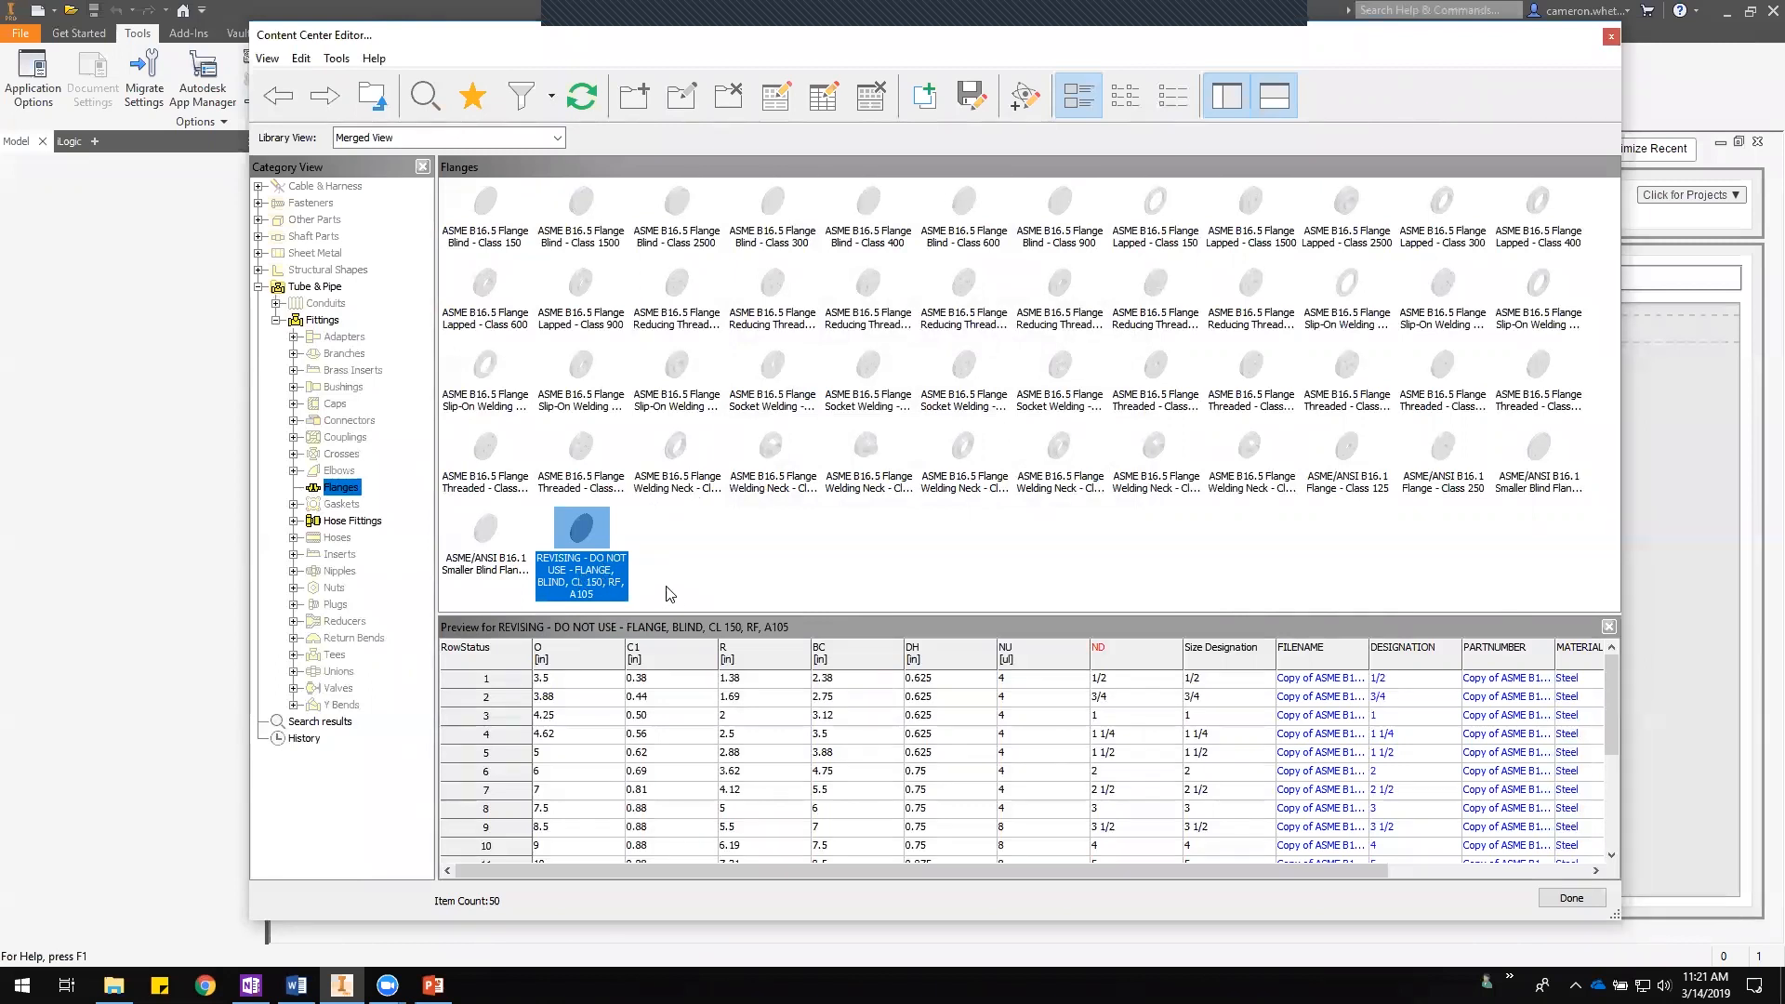
right_click(577, 541)
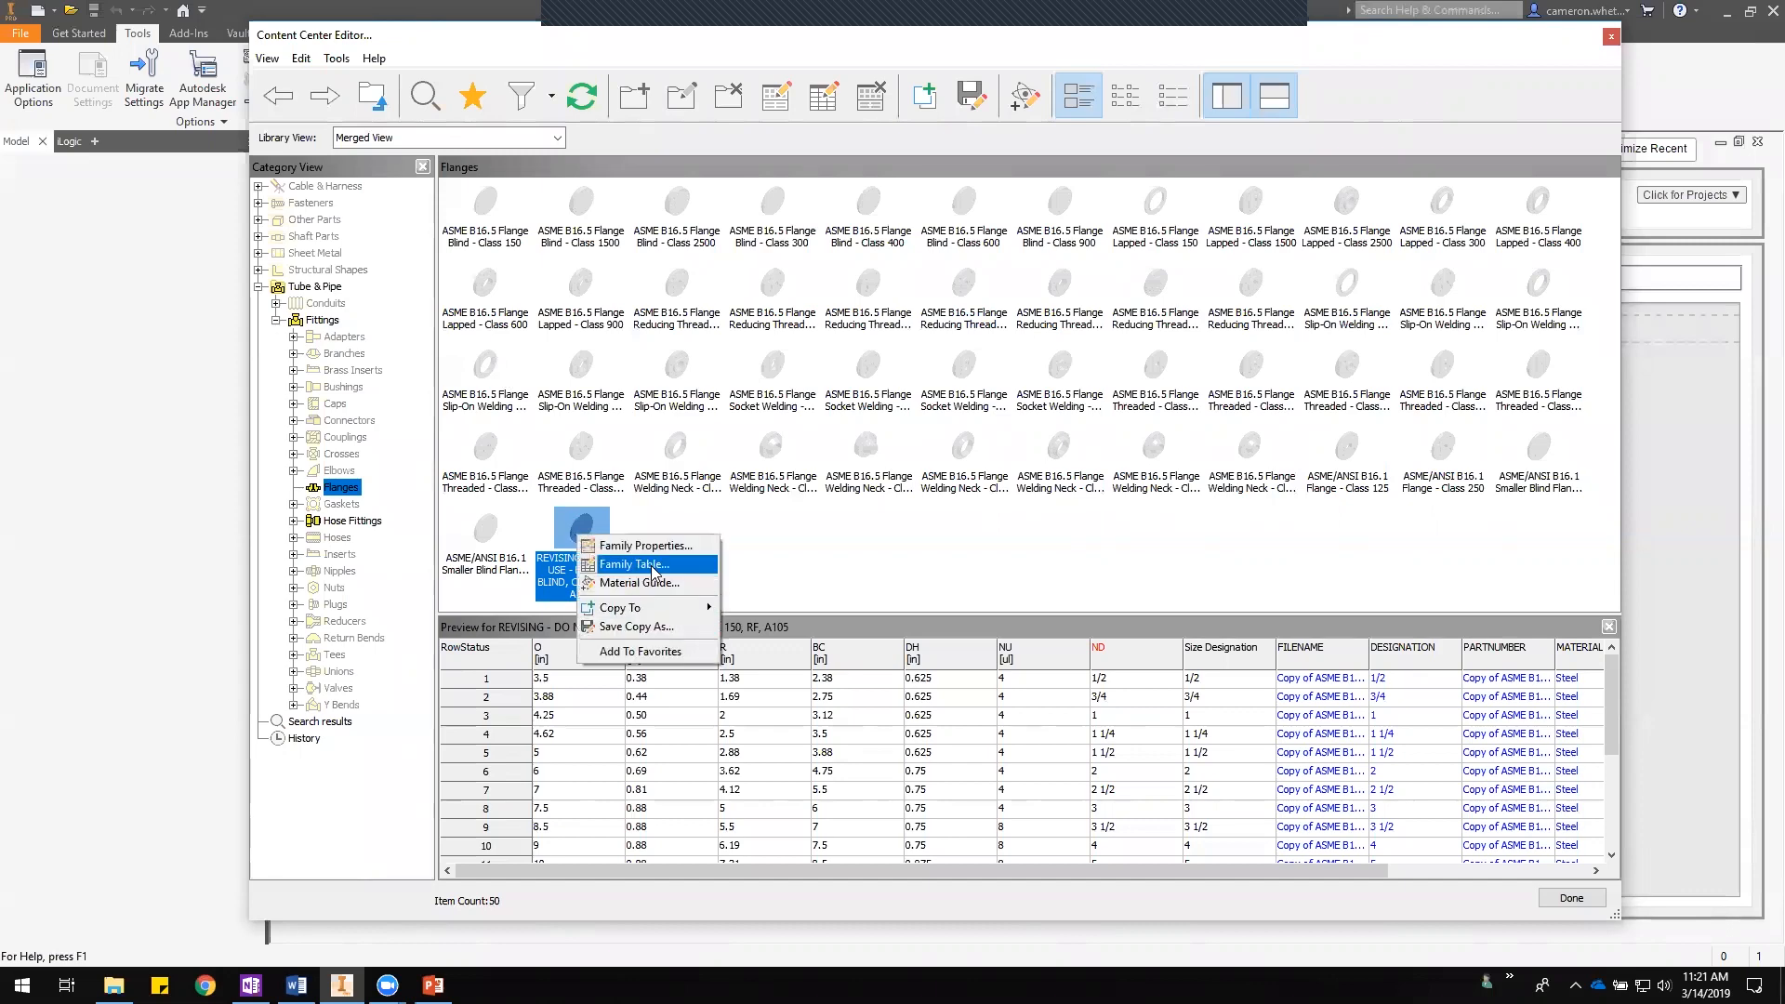
click(654, 566)
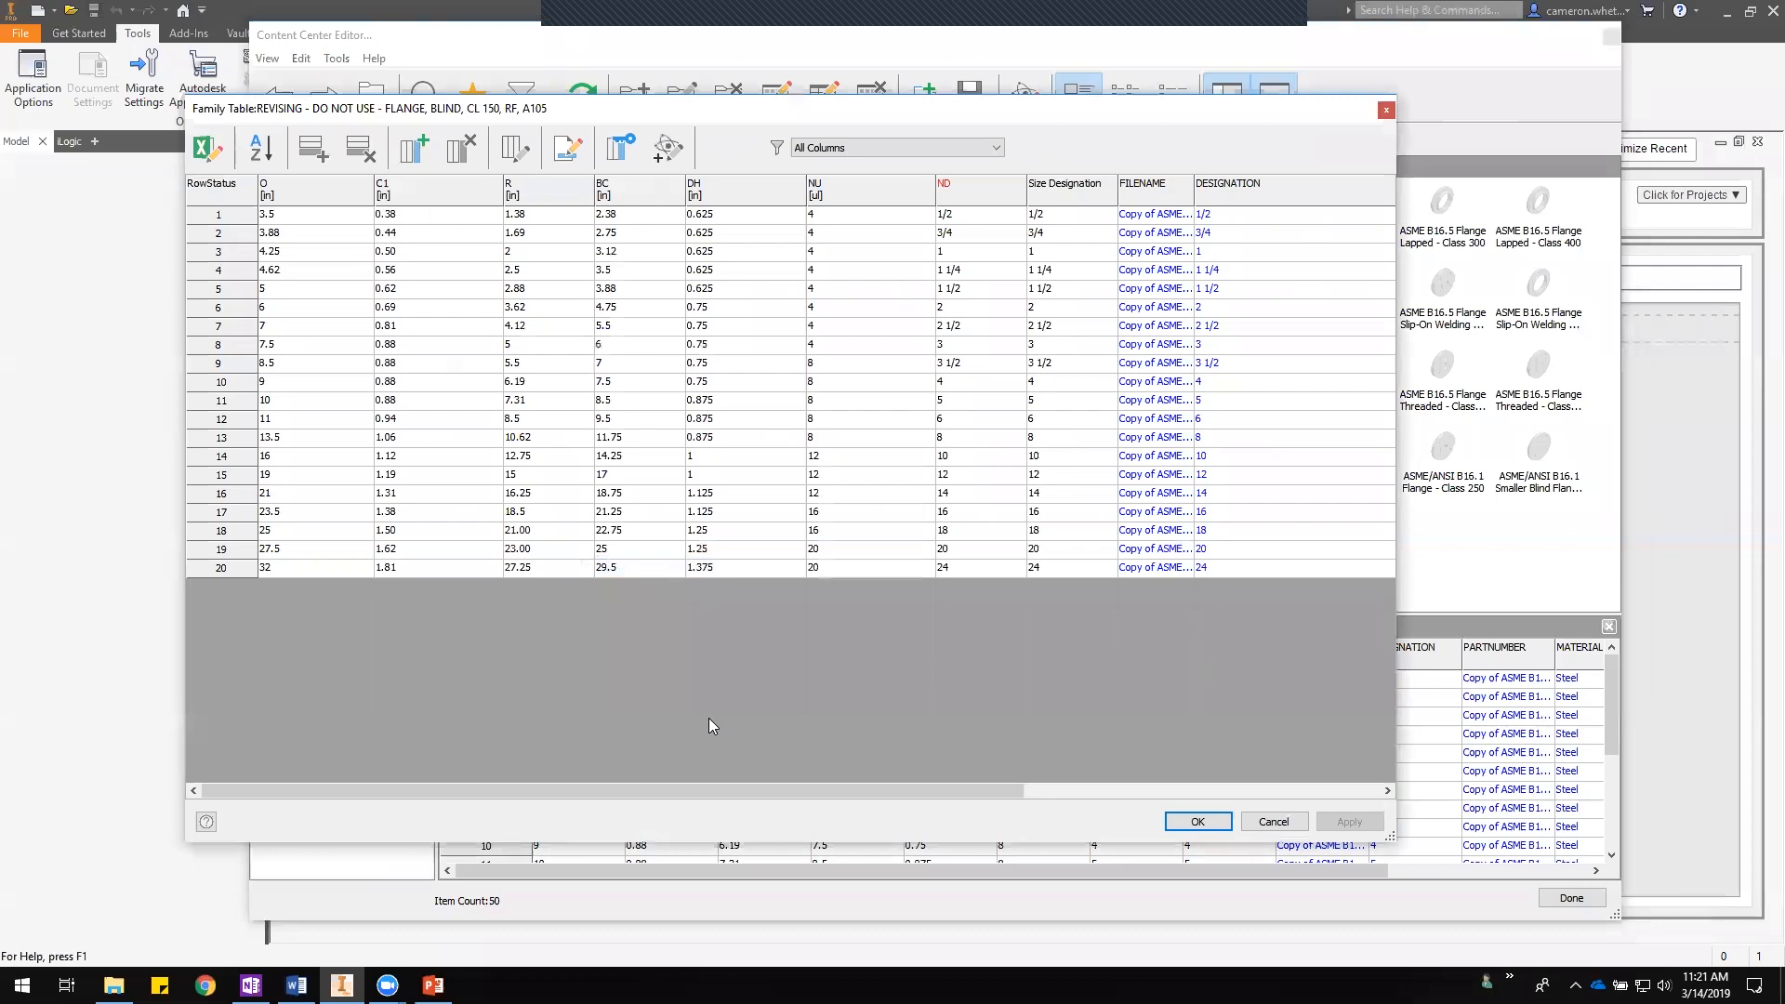
- Widen the FILENAME column in the family table
mouse_move(623, 790)
mouse_down()
mouse_move(978, 783)
mouse_move(606, 799)
mouse_up()
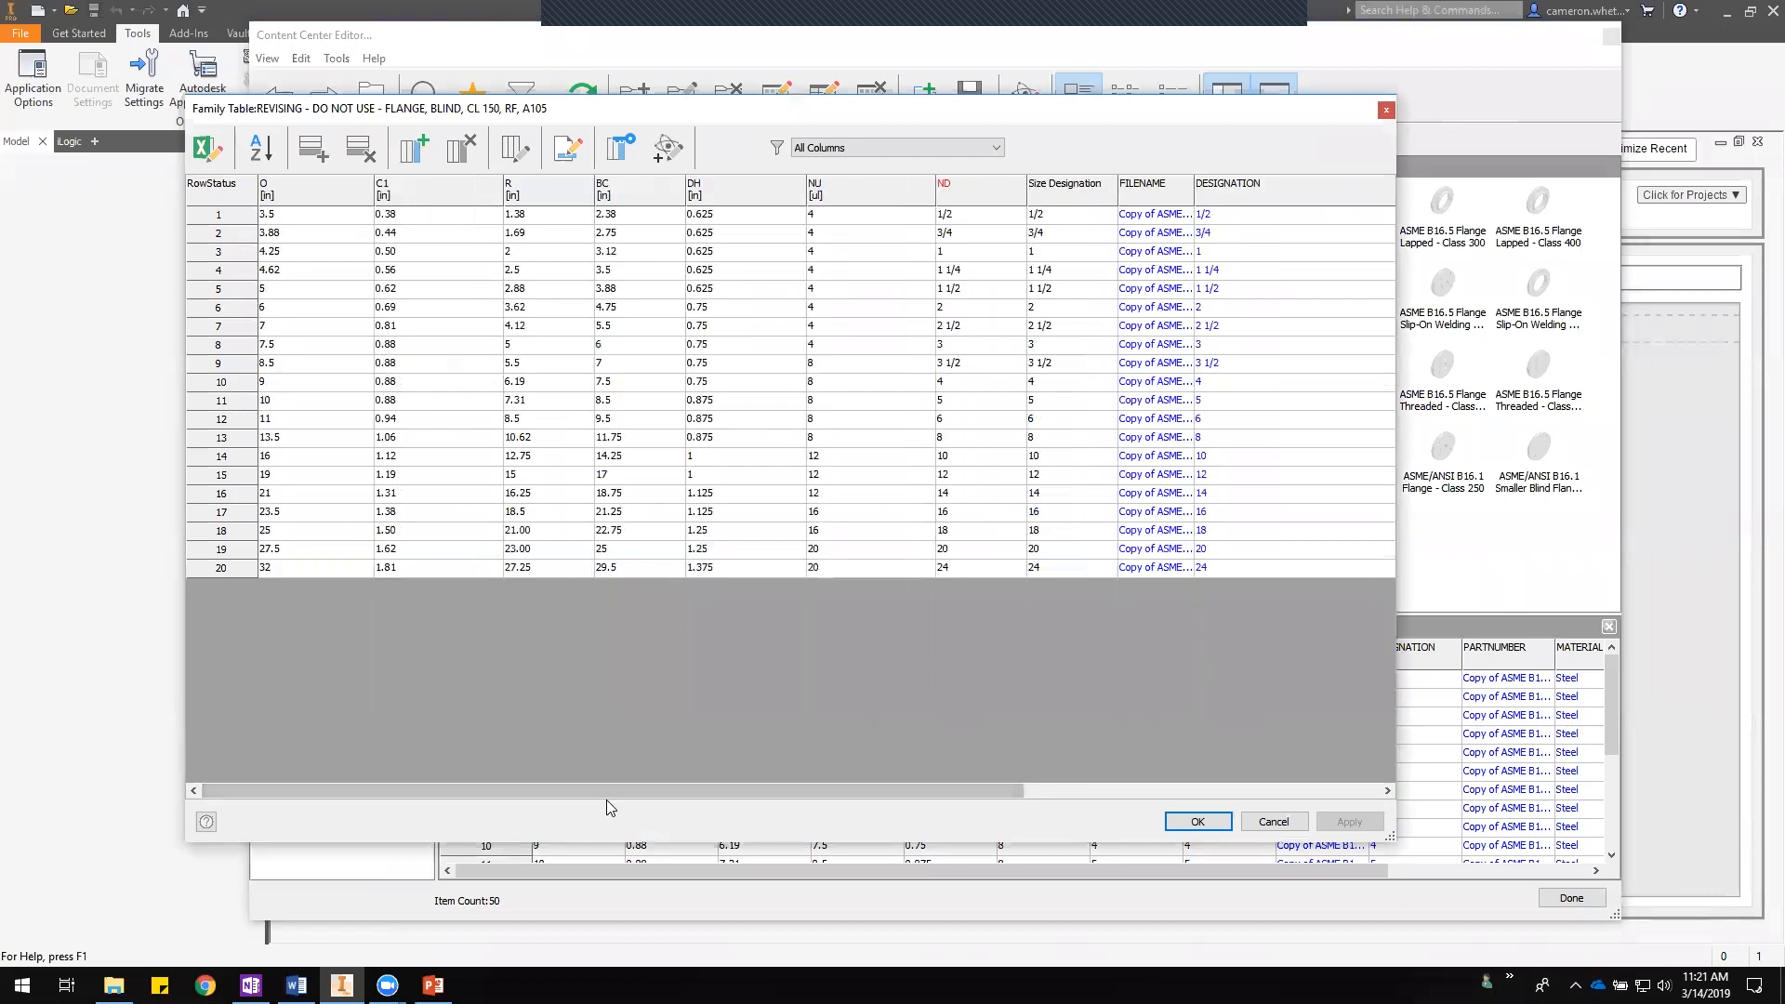
drag(606, 792, 958, 797)
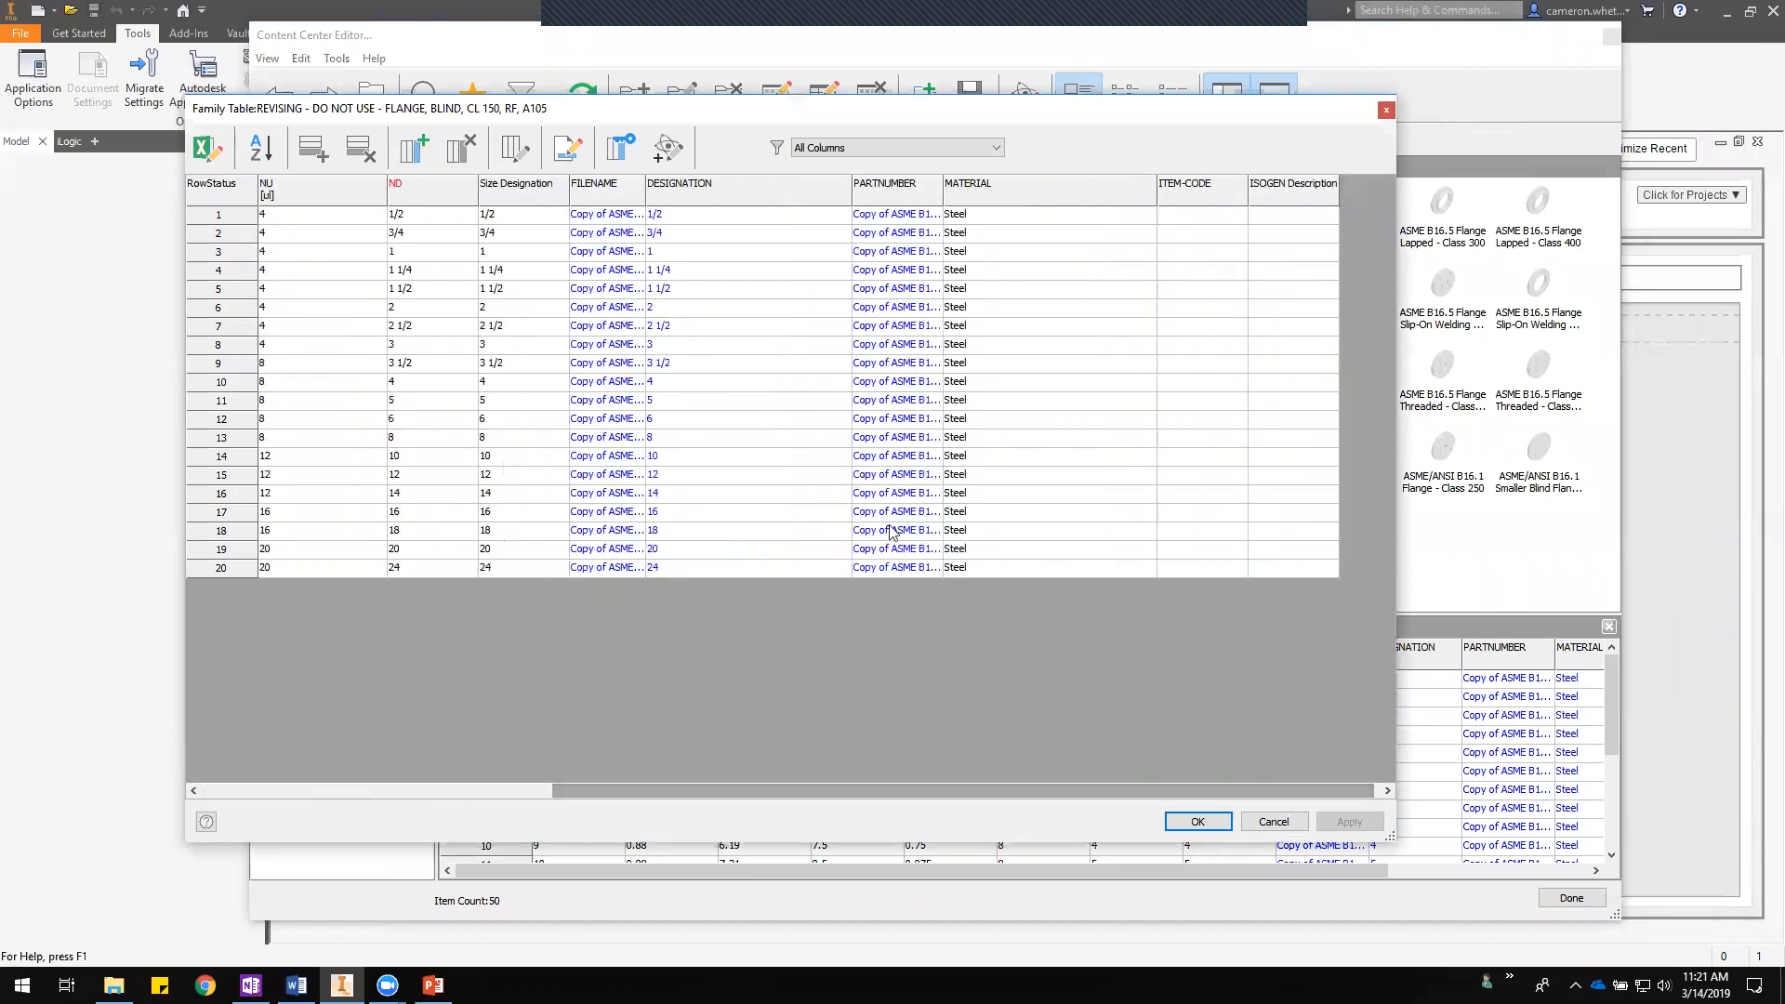
drag(646, 196, 832, 197)
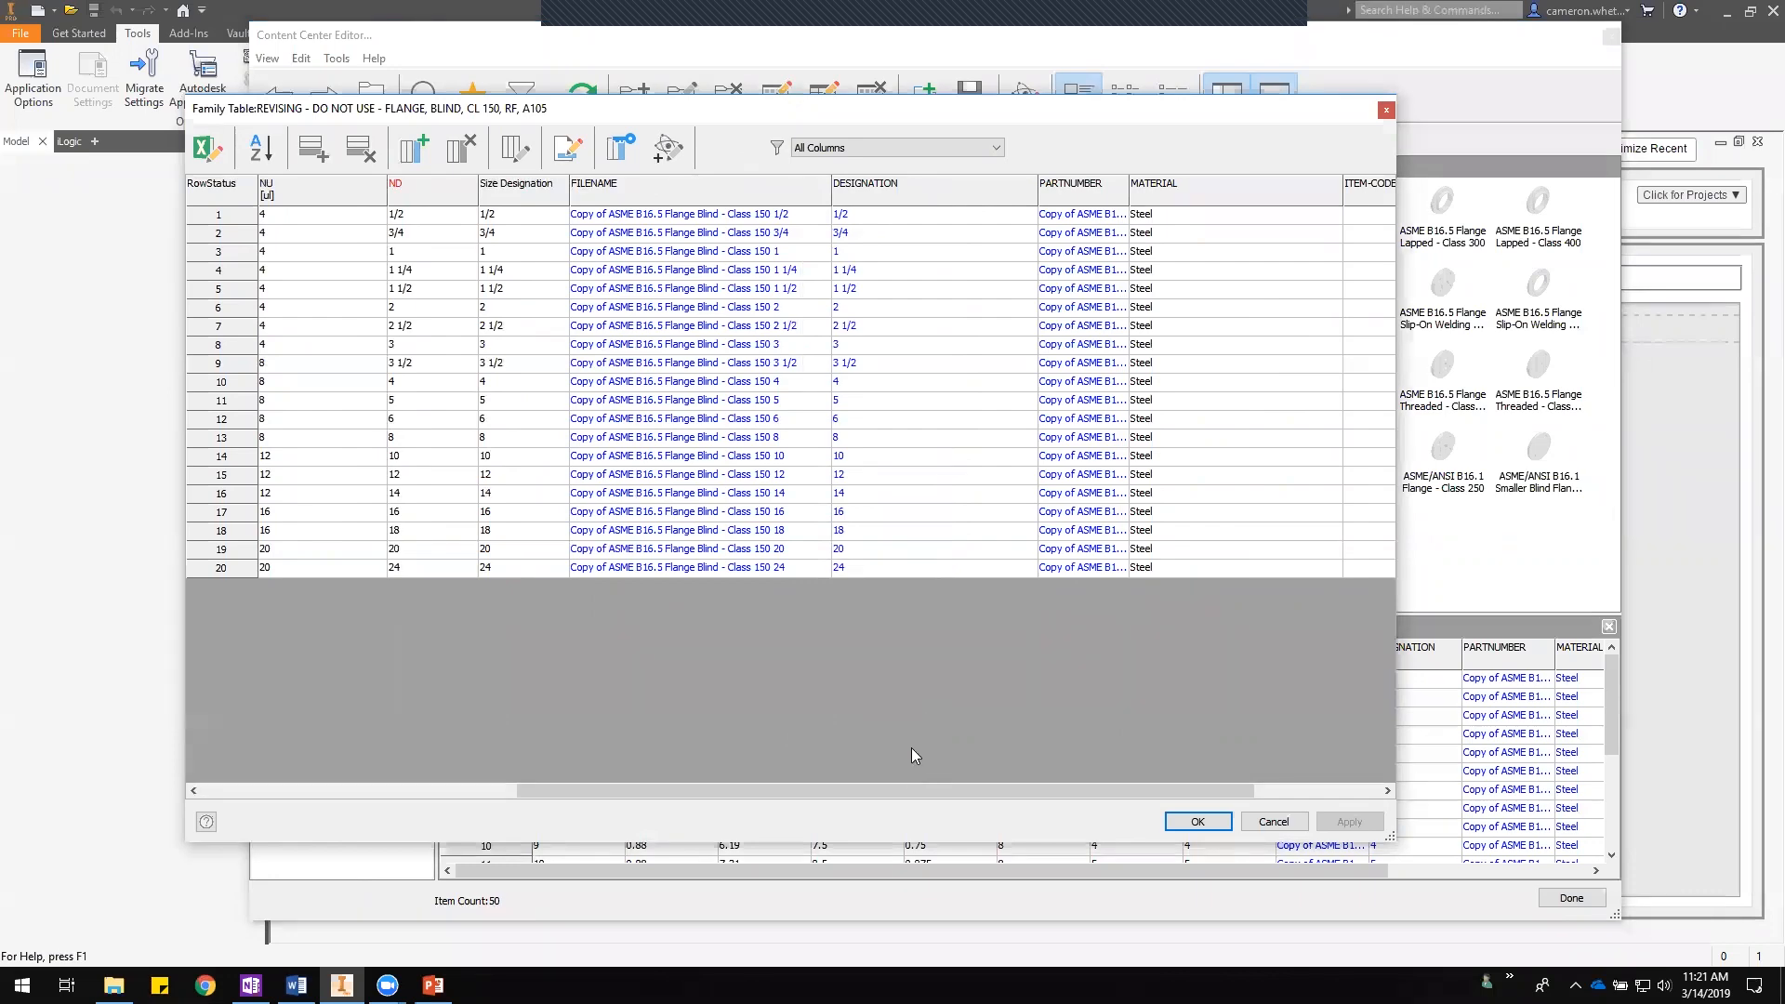
drag(912, 792, 1000, 790)
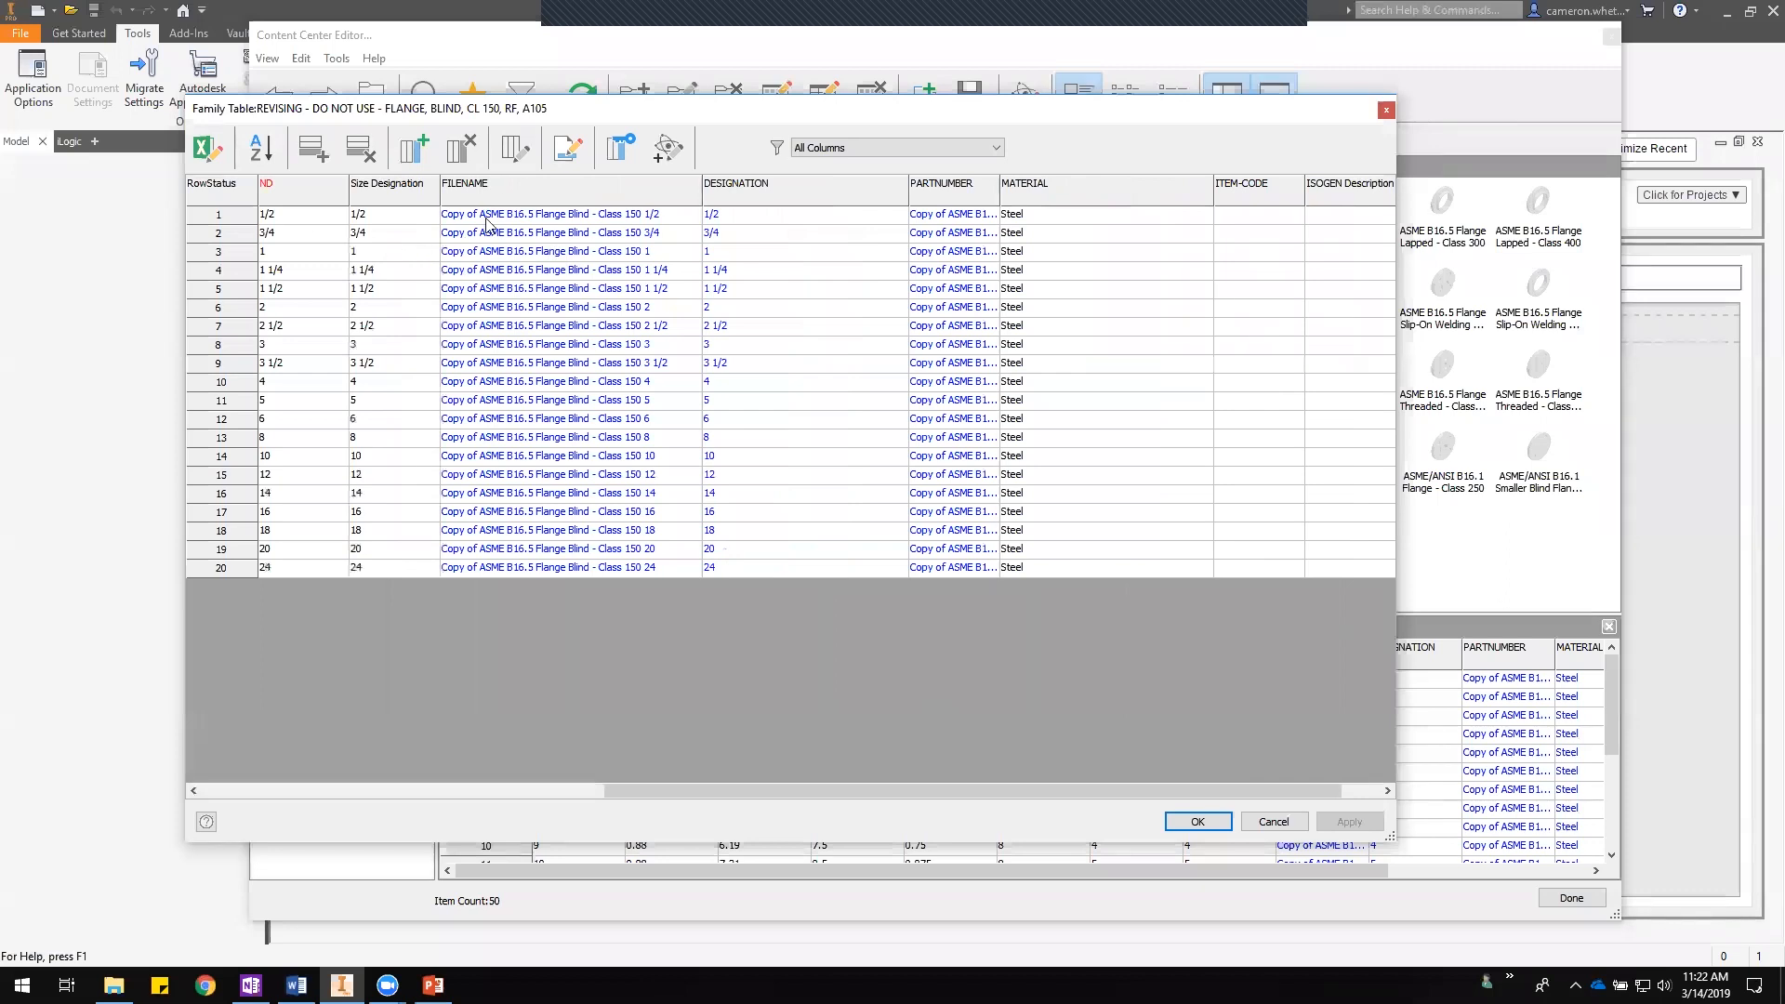
- Examine the FILENAME values of the first table rows
click(452, 216)
click(539, 234)
click(581, 257)
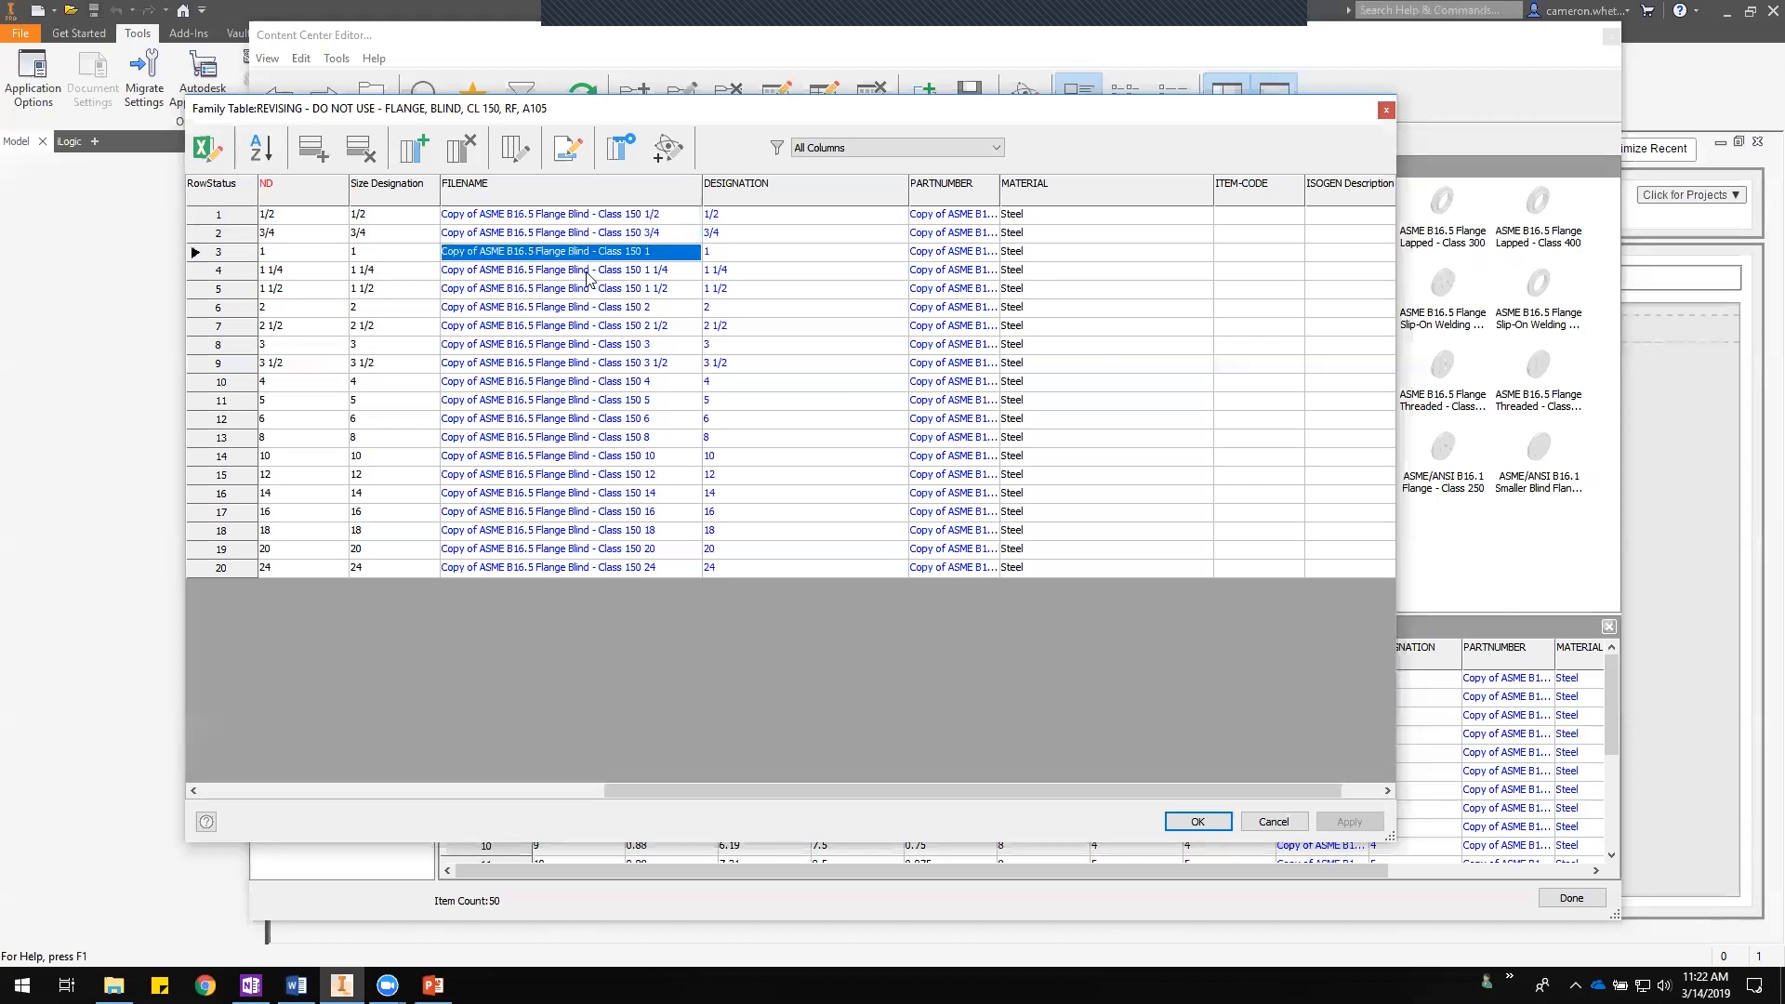
click(587, 272)
click(656, 215)
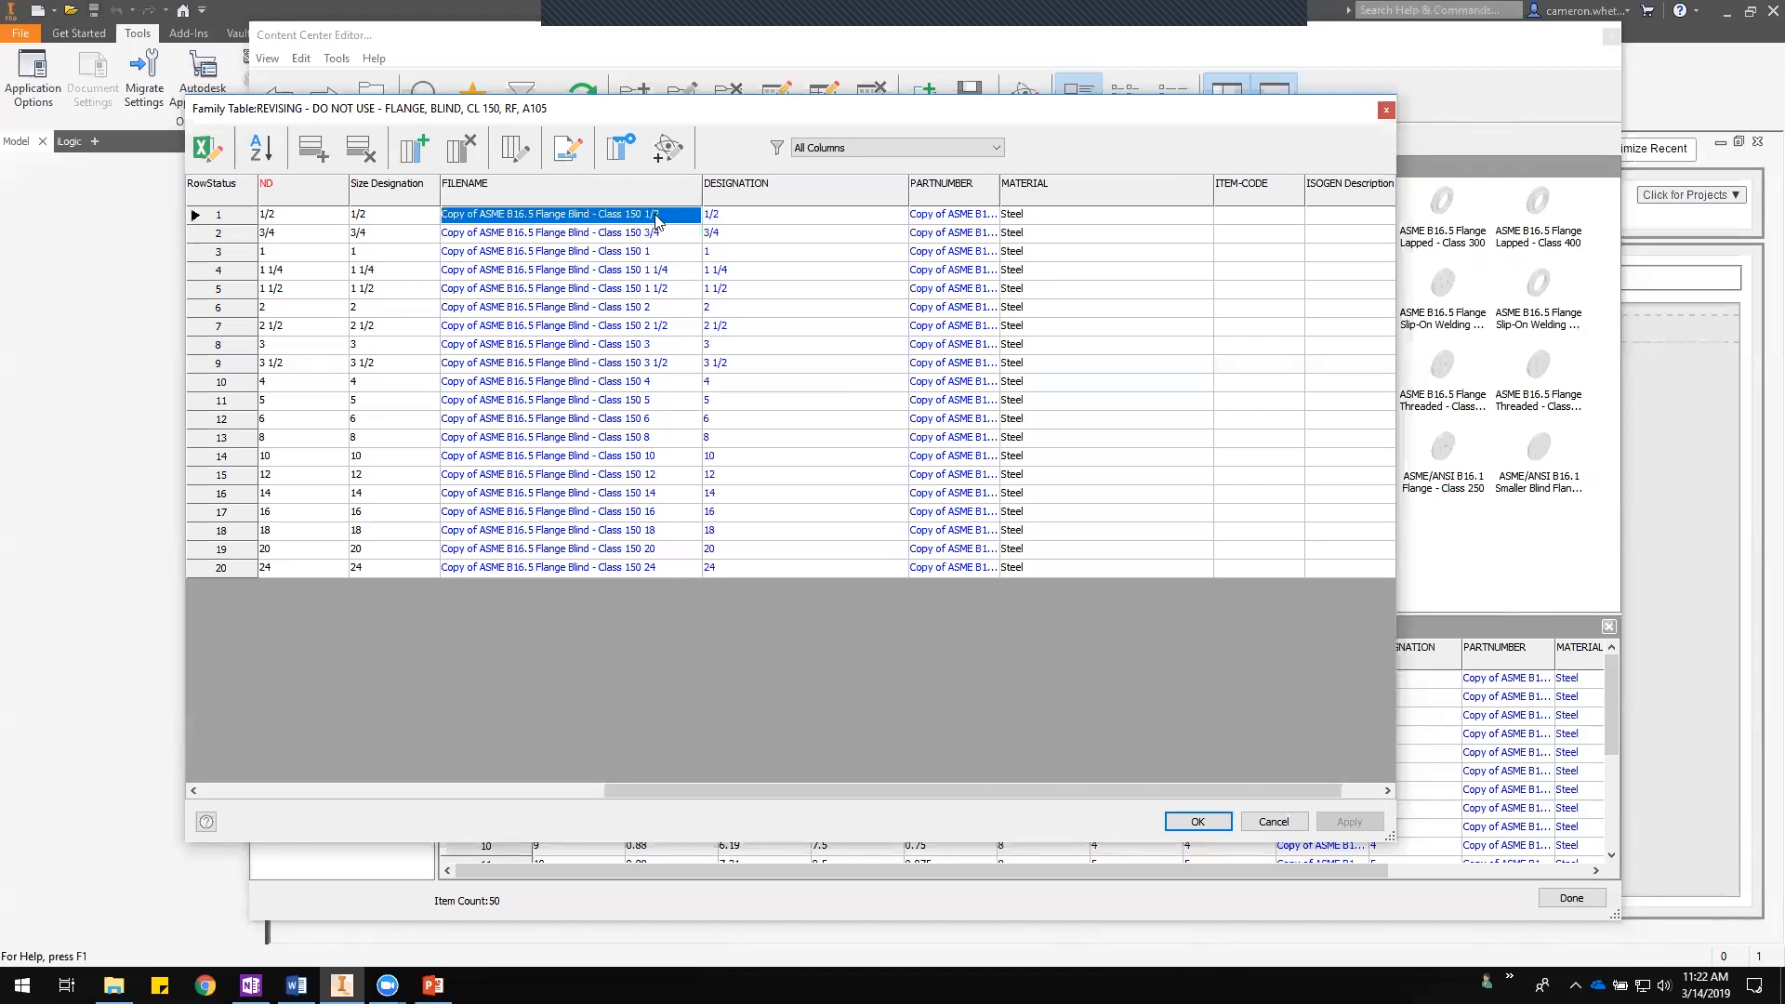
click(624, 234)
click(624, 252)
click(627, 271)
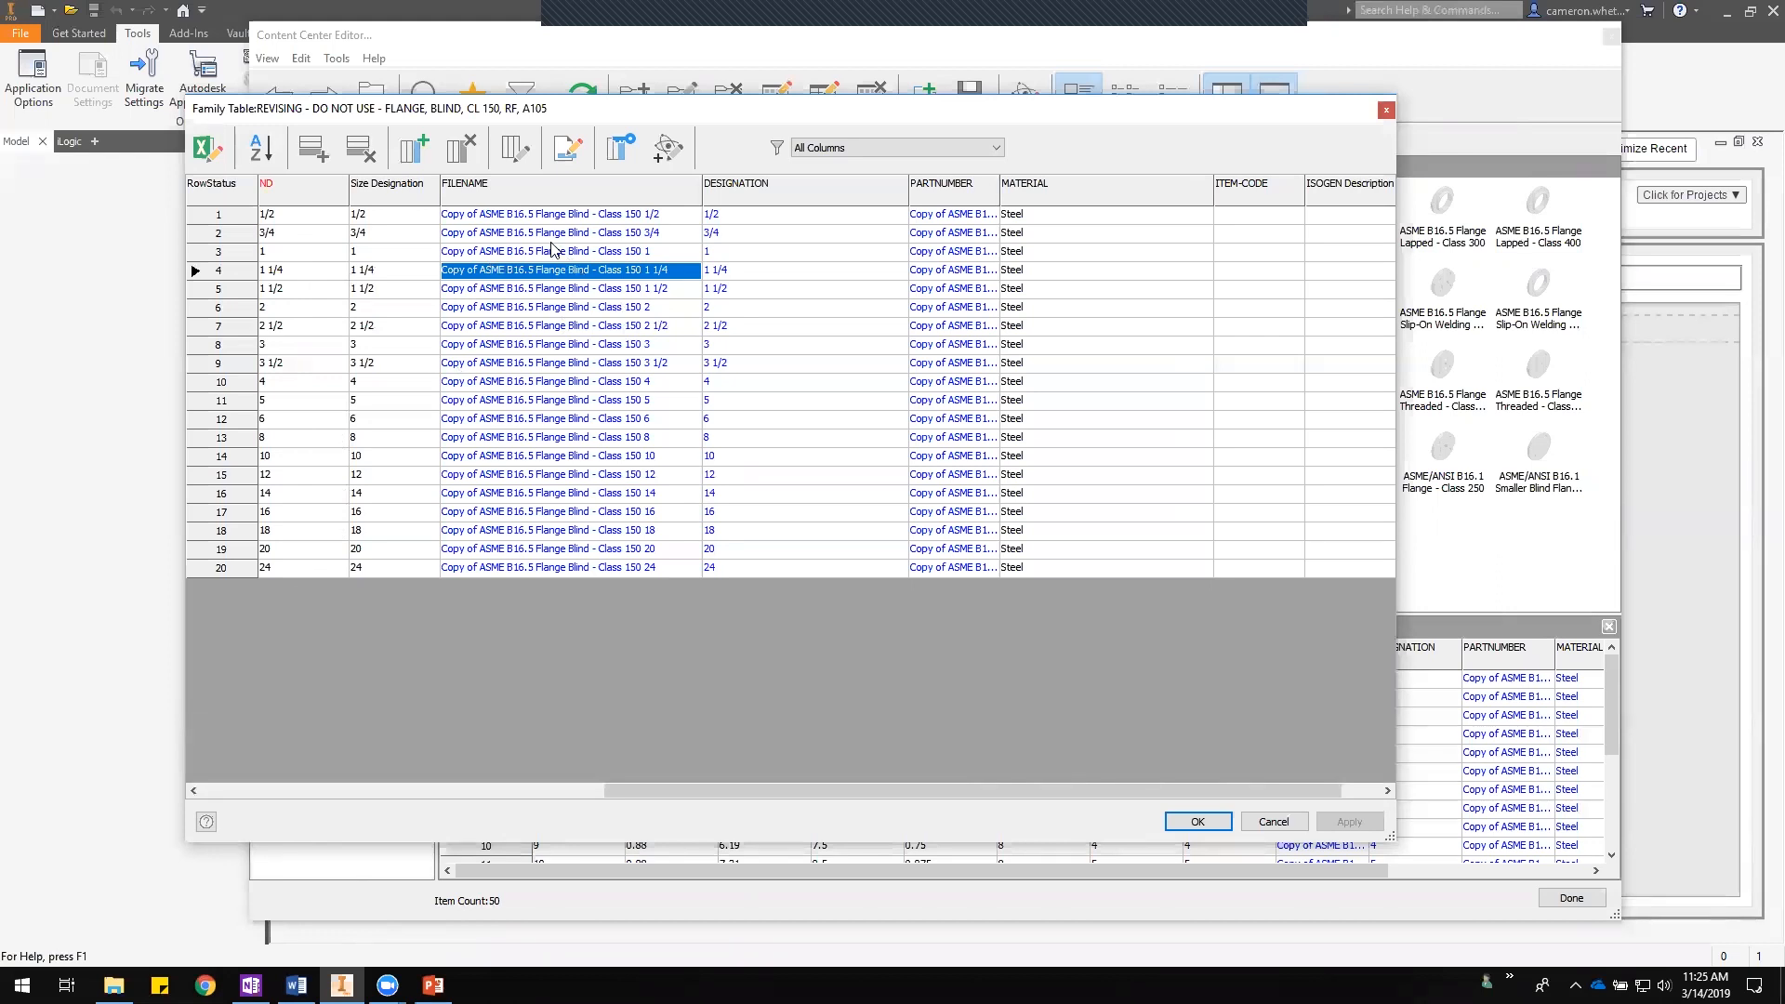
- Open the column properties of the FILENAME column
right_click(497, 191)
click(574, 325)
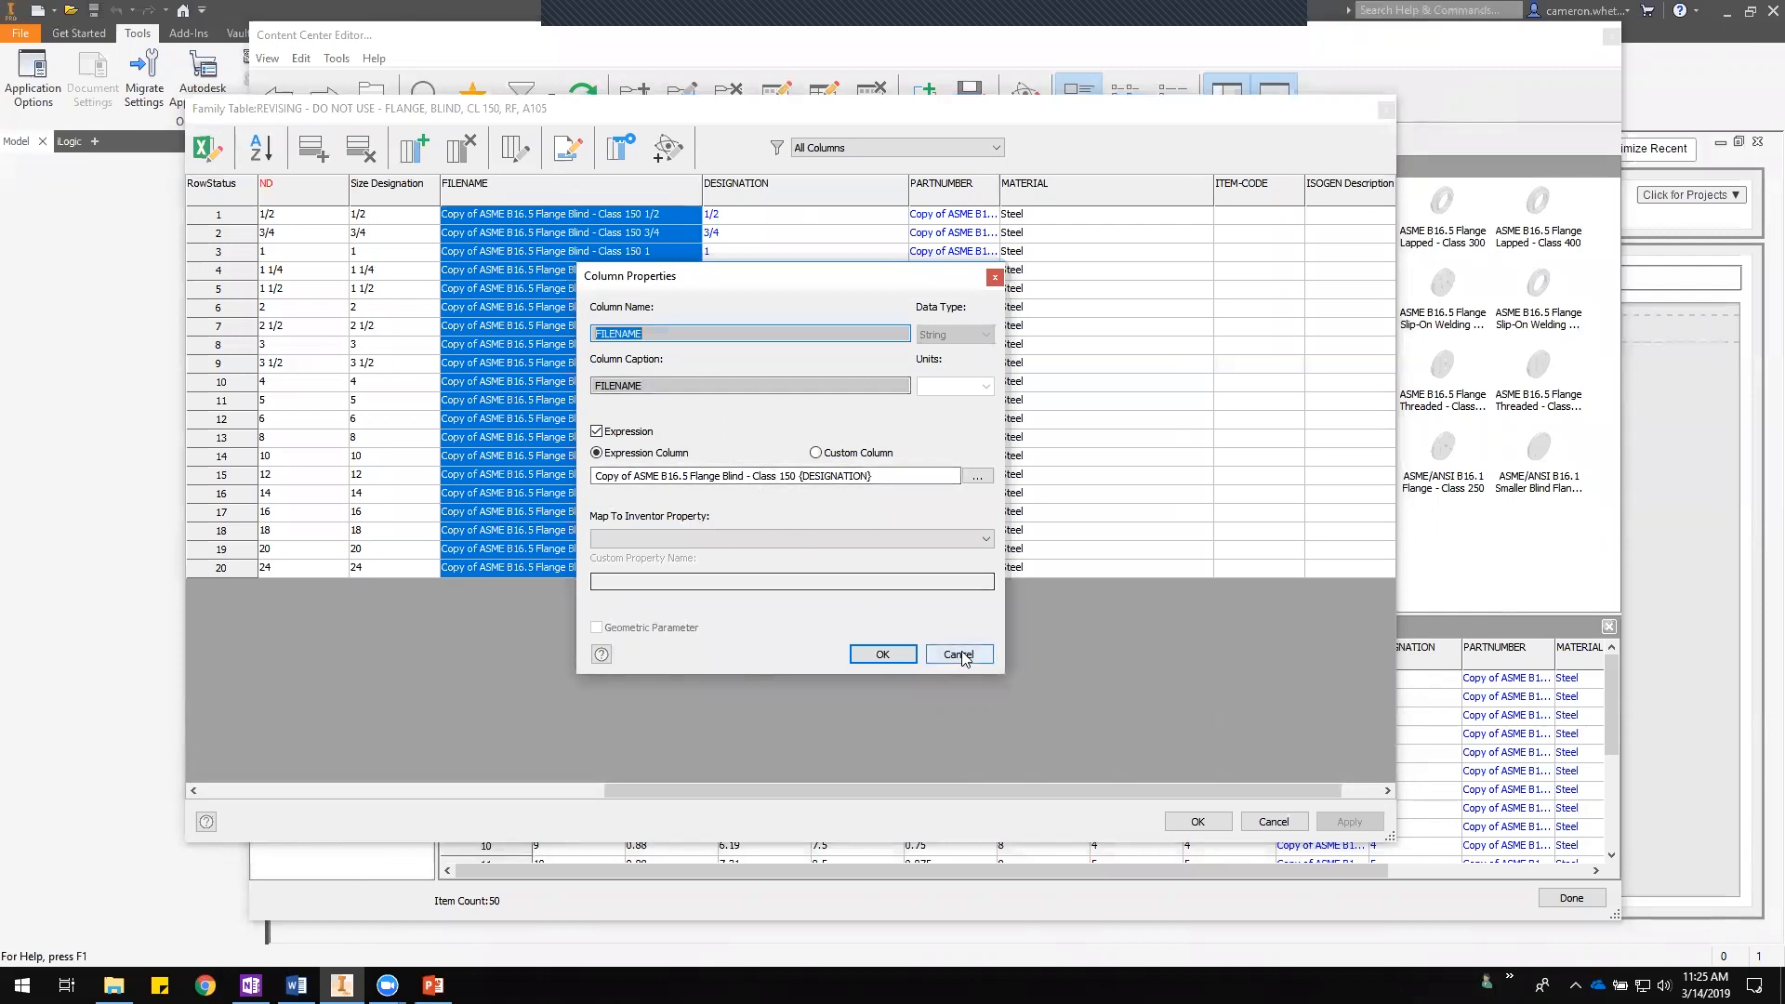
- Set the FILENAME column expression to FLANGE, BLIND, CL 150, RF, A105-{ND}, inserting the ND parameter
drag(892, 475, 593, 477)
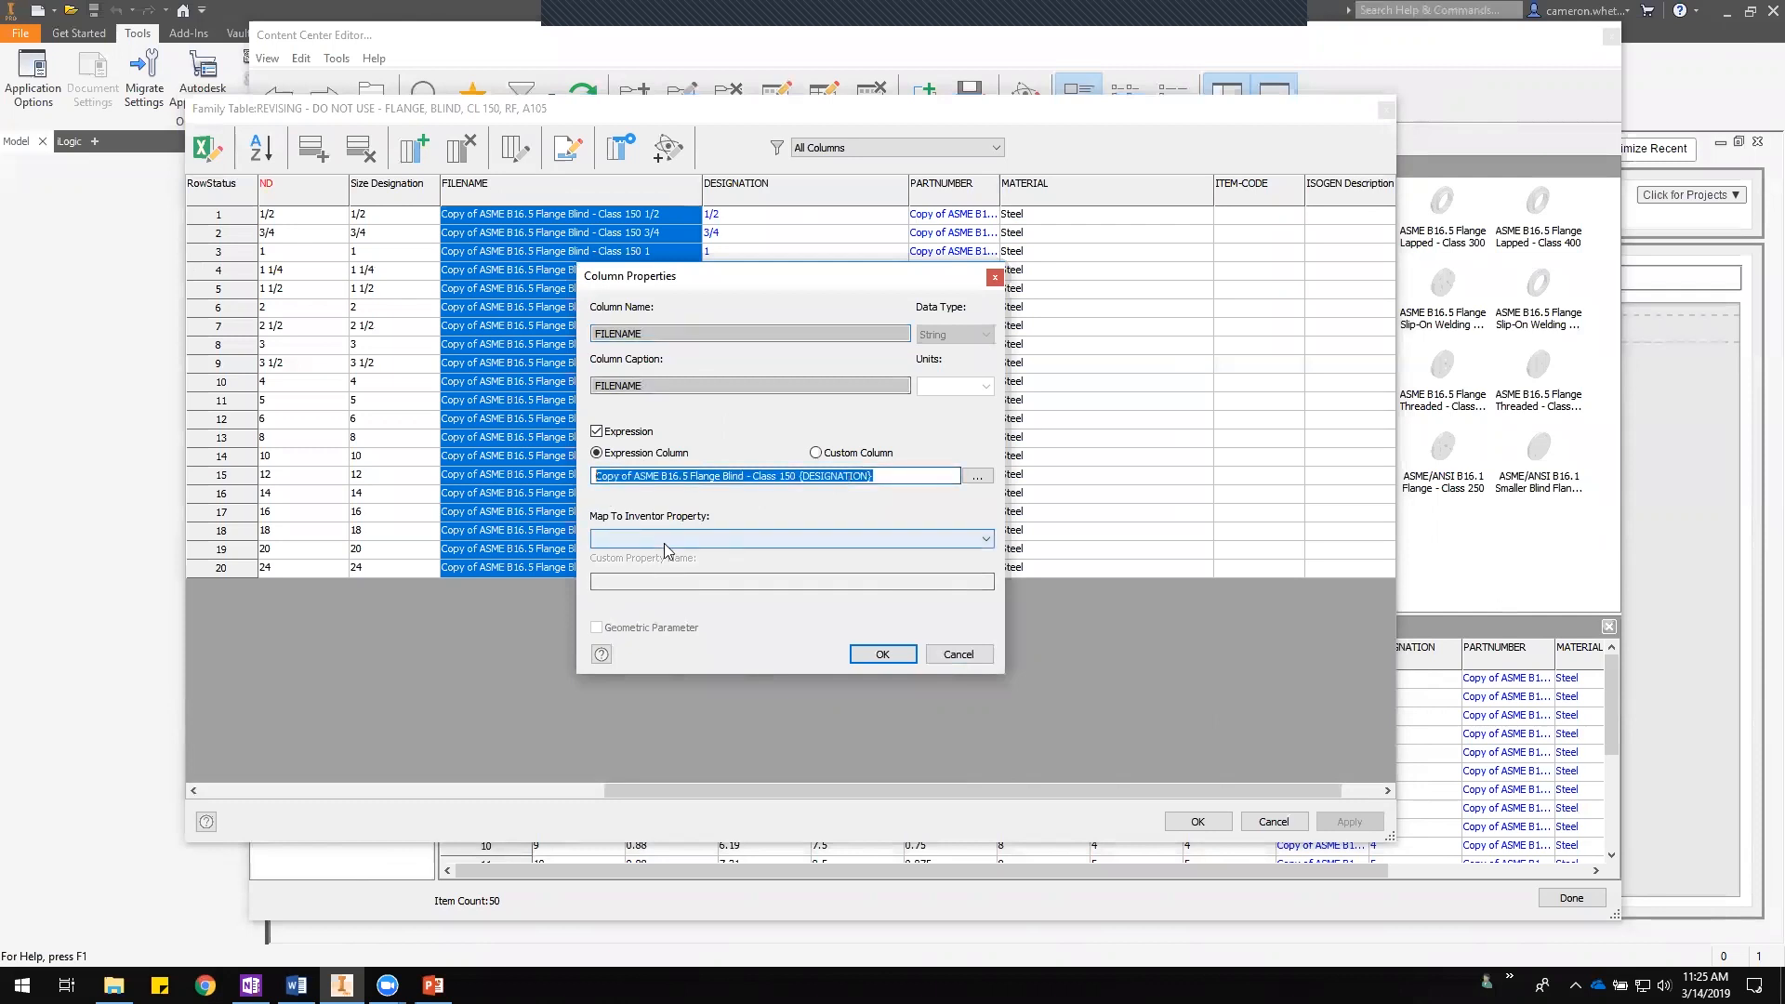
text(FLANGE,)
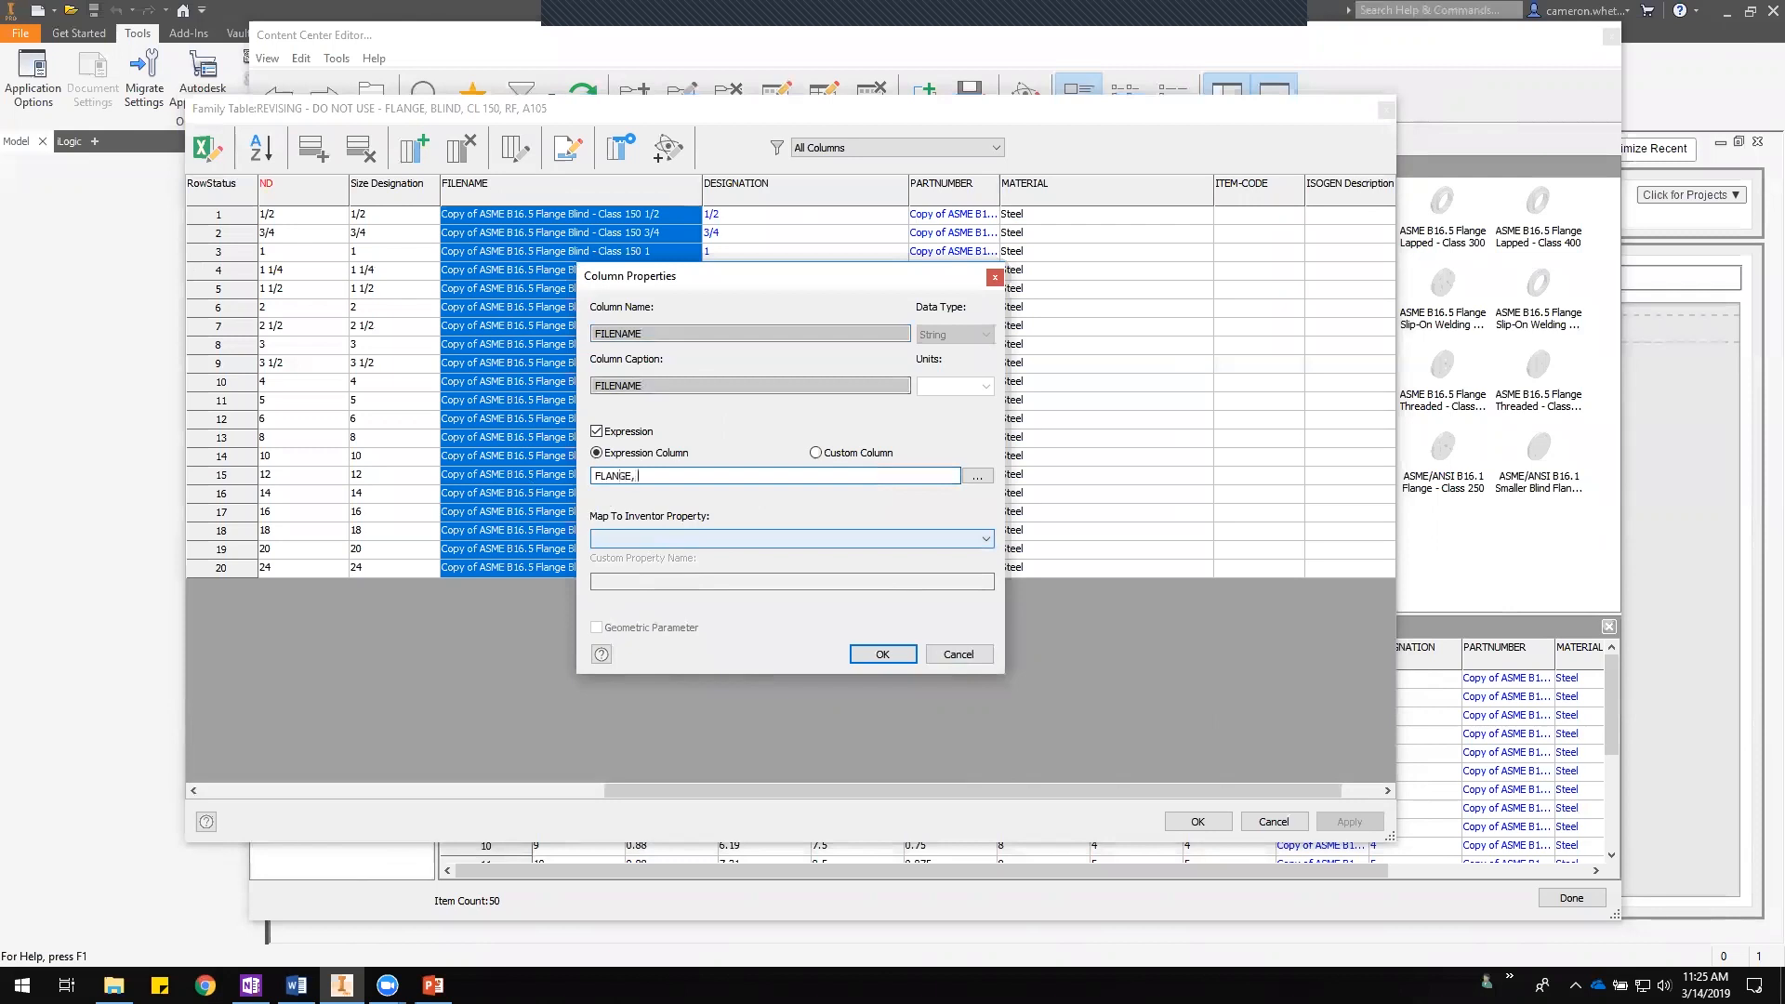
text( BLIND, CL 150, RF, A105-)
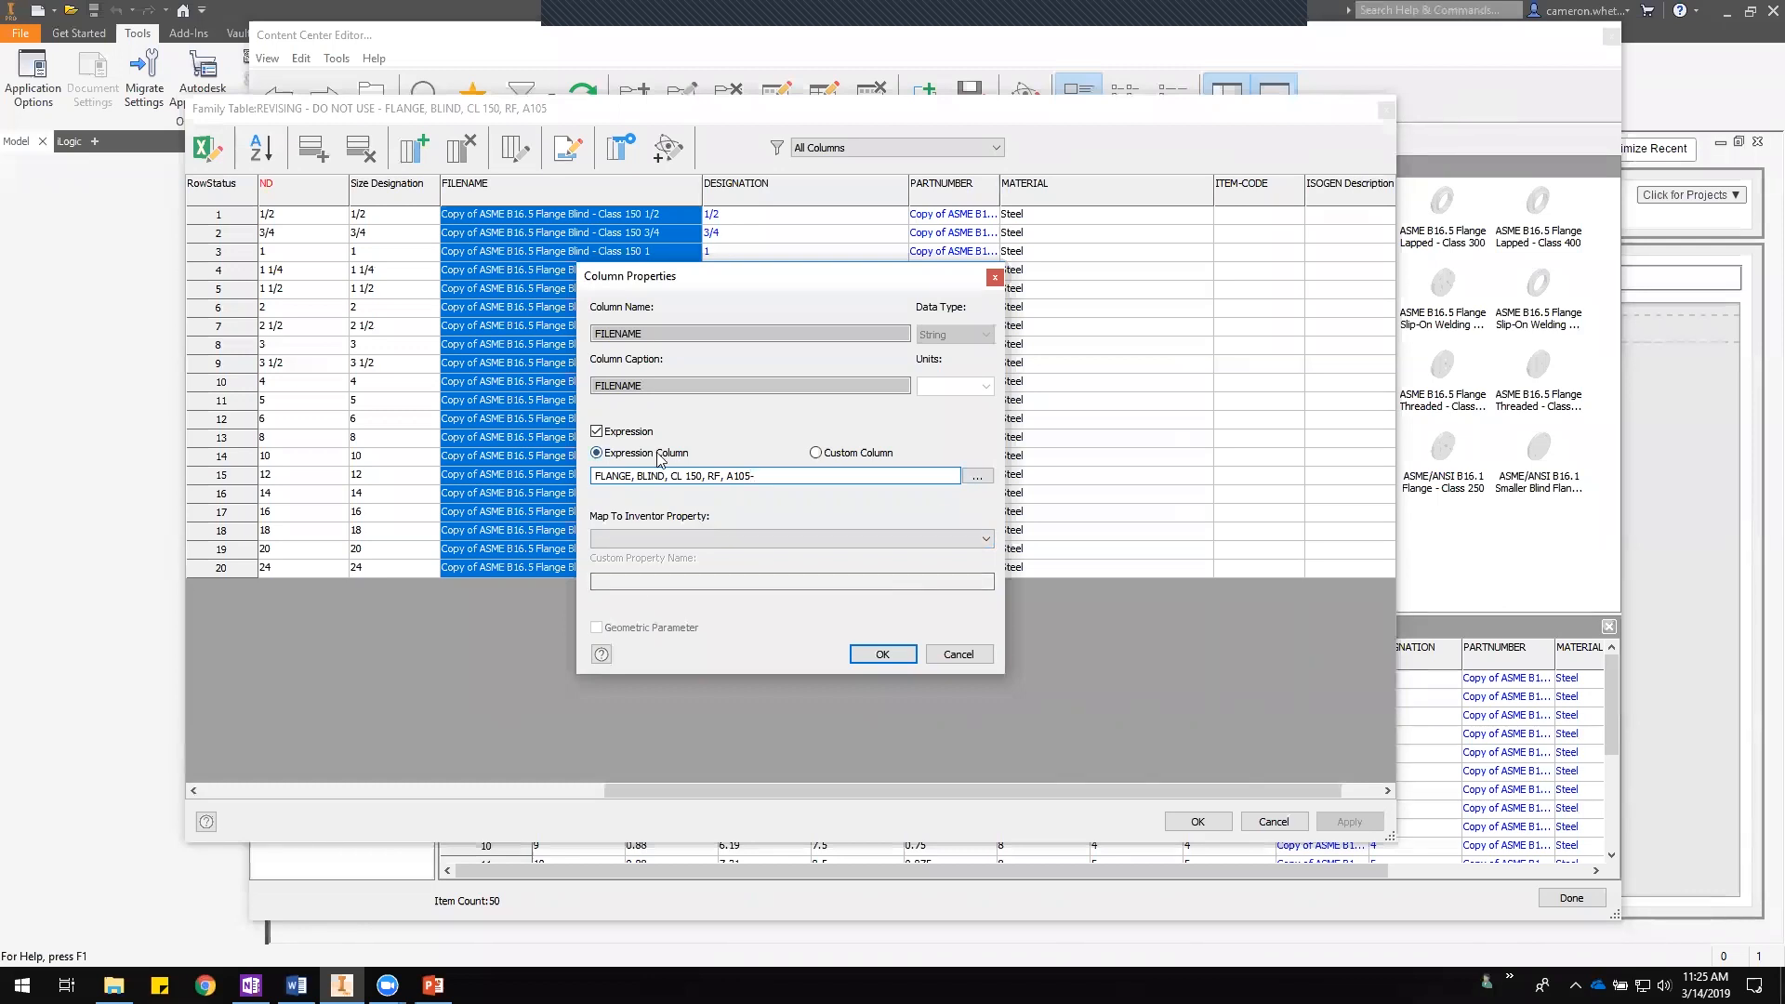
click(975, 481)
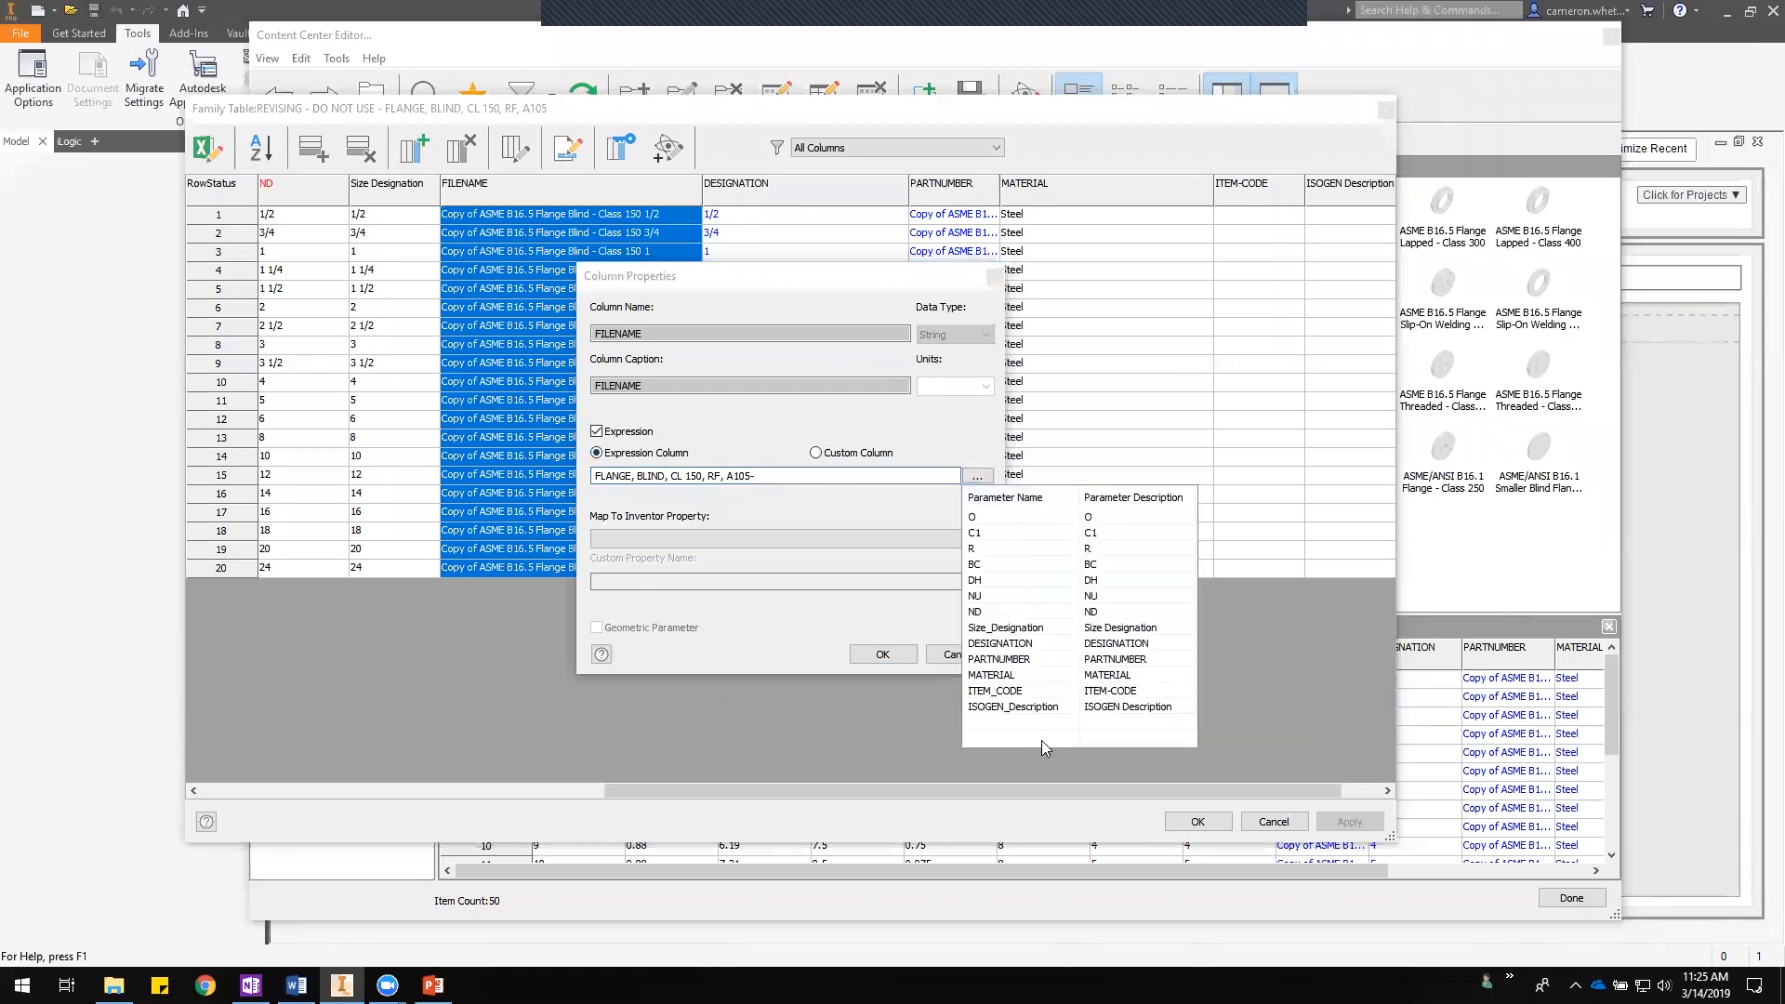
click(997, 614)
click(996, 614)
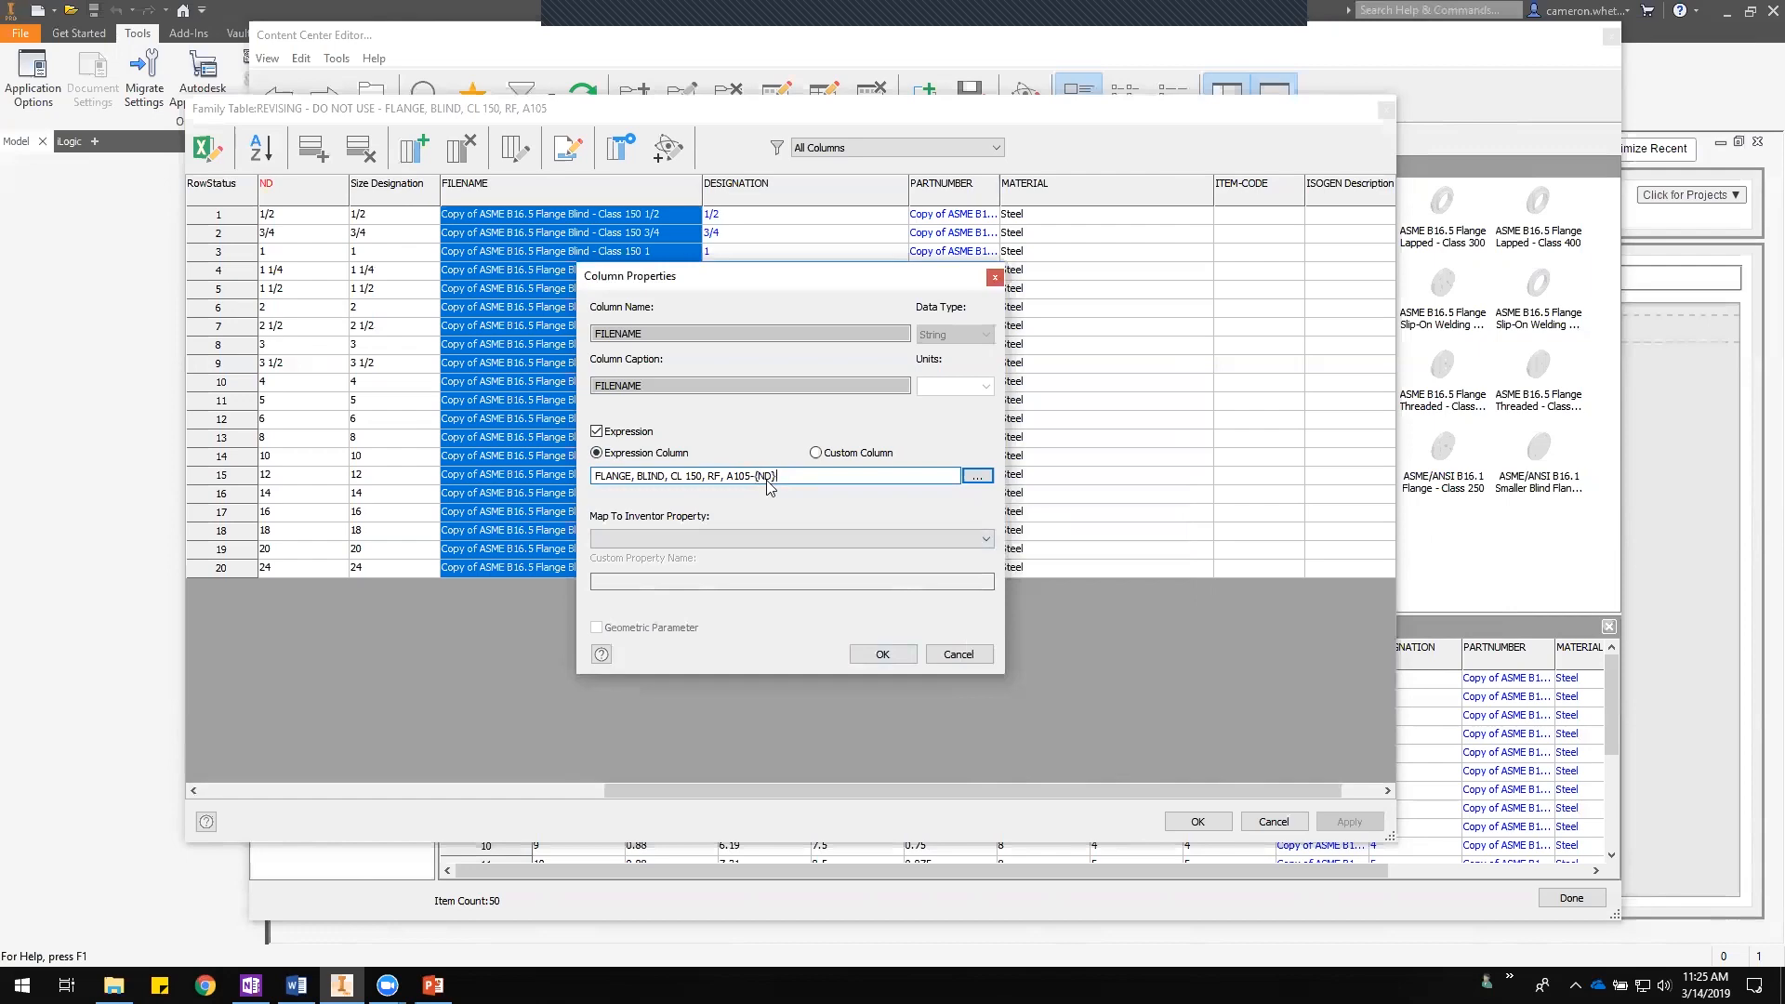
click(880, 653)
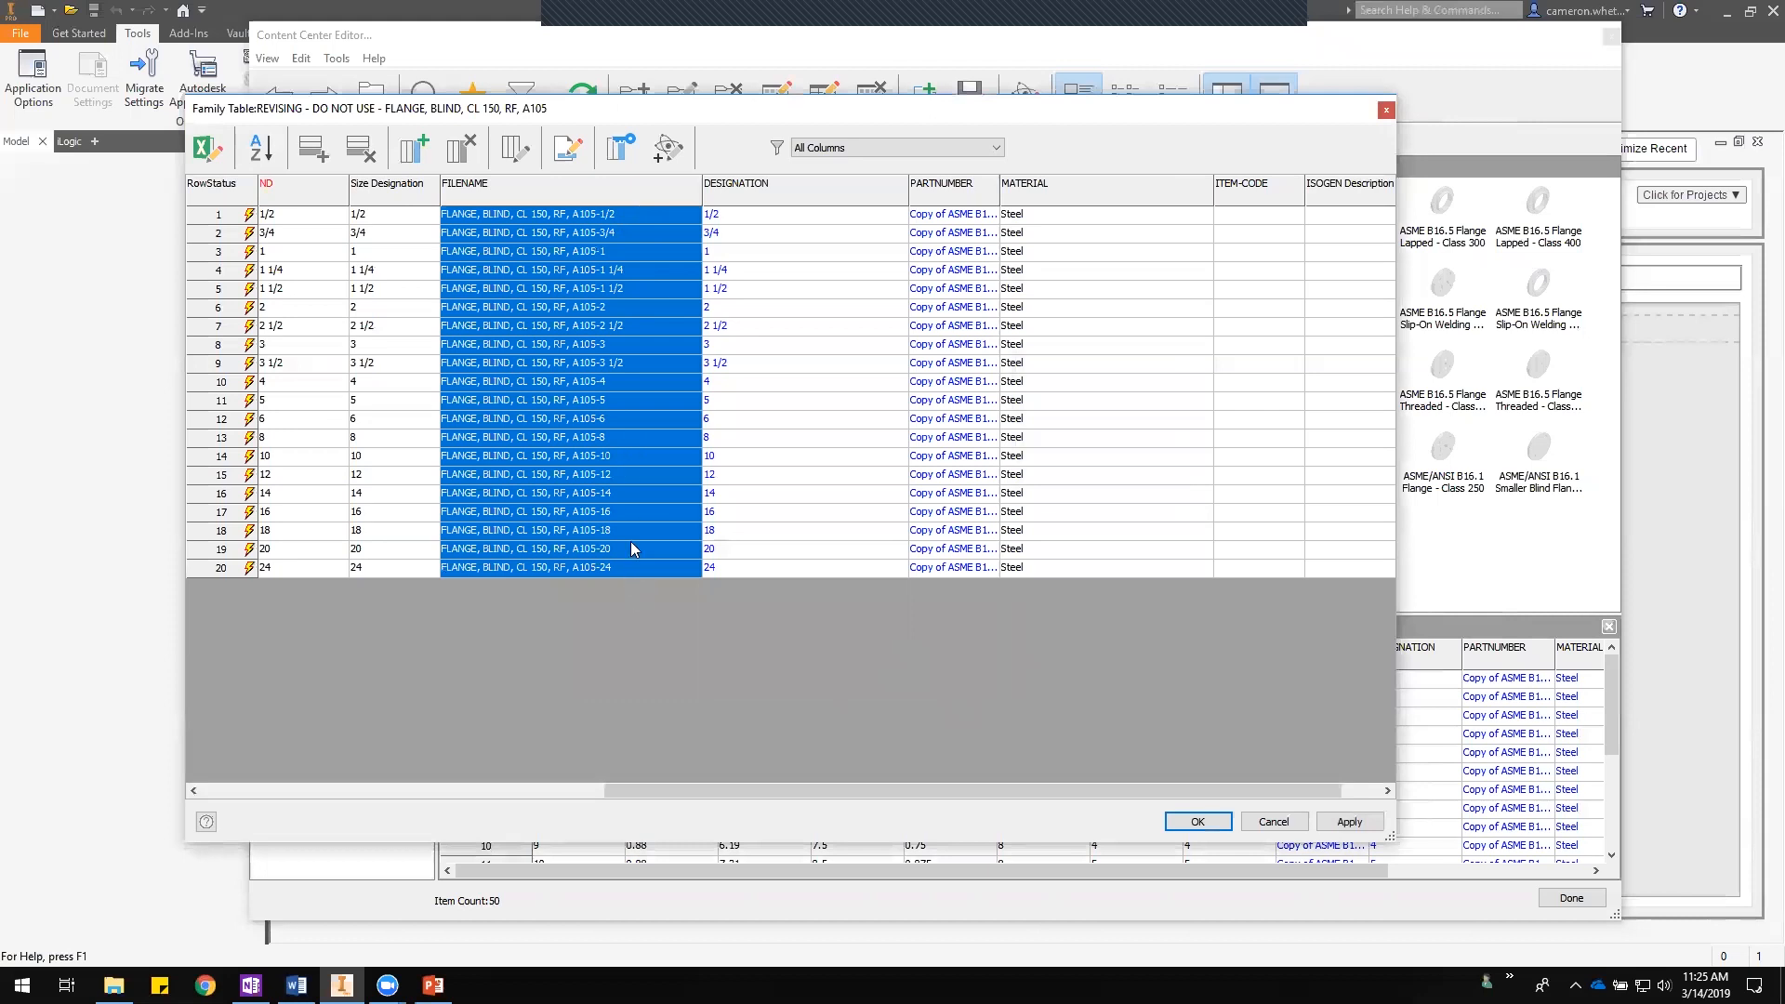
- Add a new string column named DecimalND with the caption DecimalND
drag(647, 554, 655, 383)
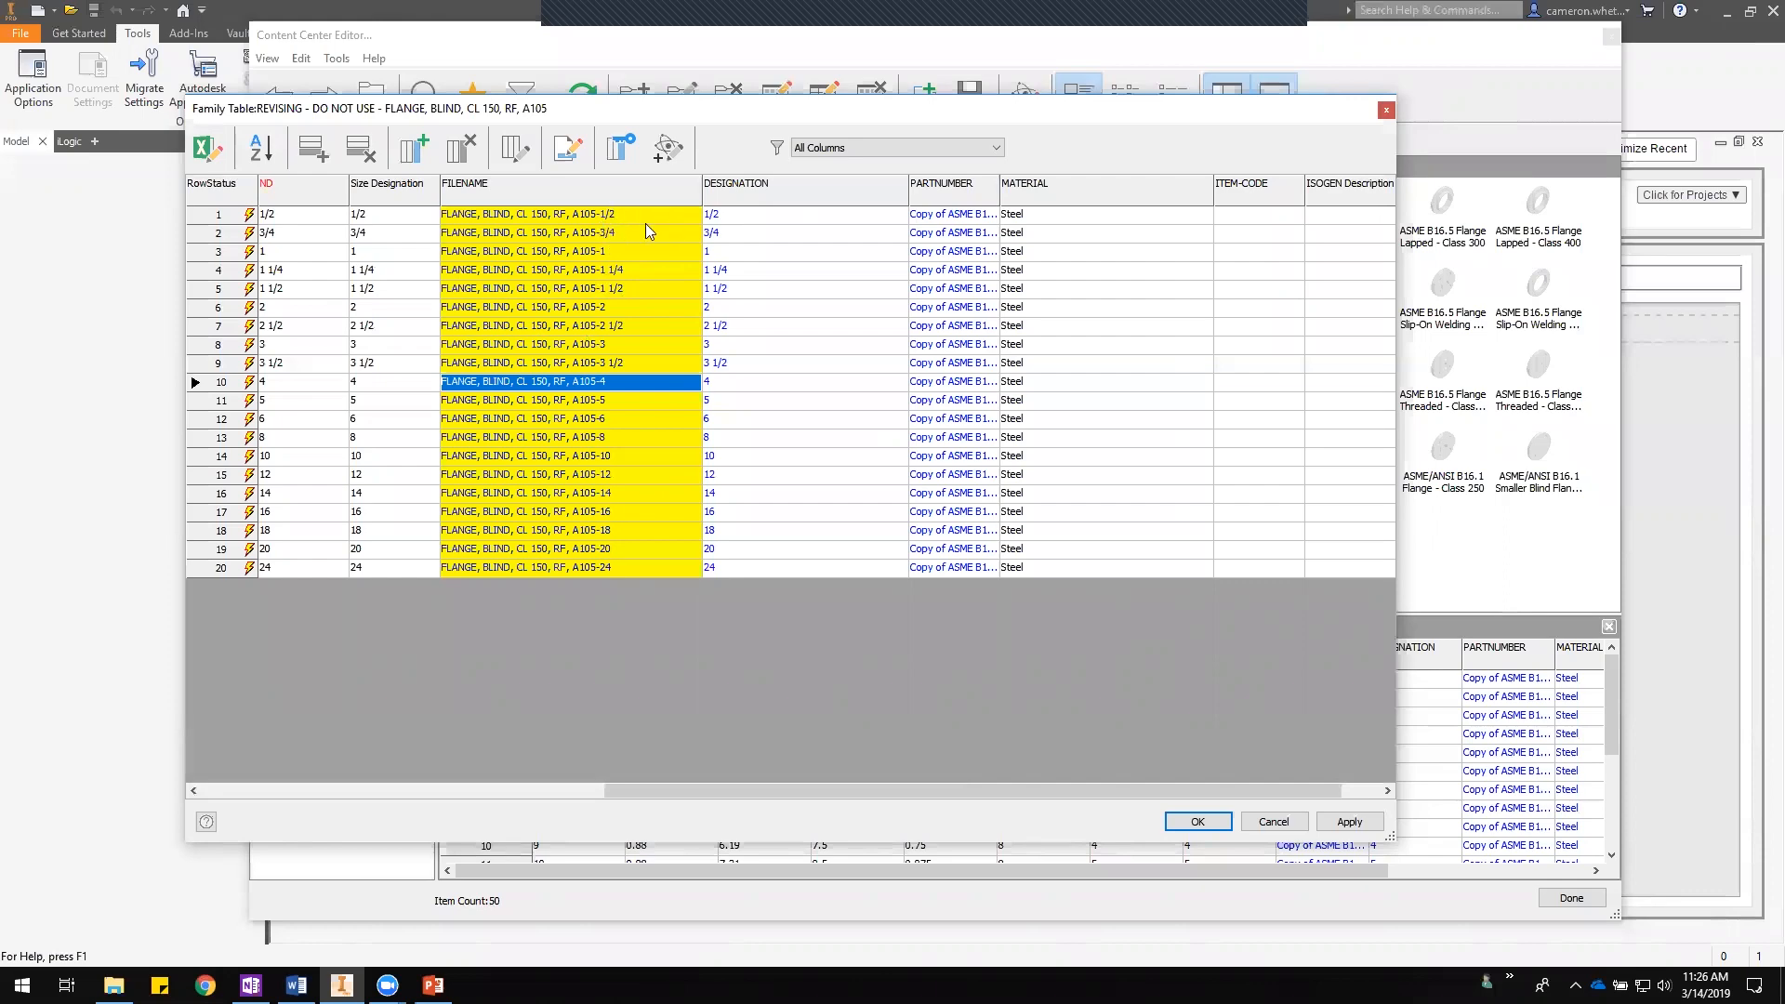
drag(873, 787, 792, 785)
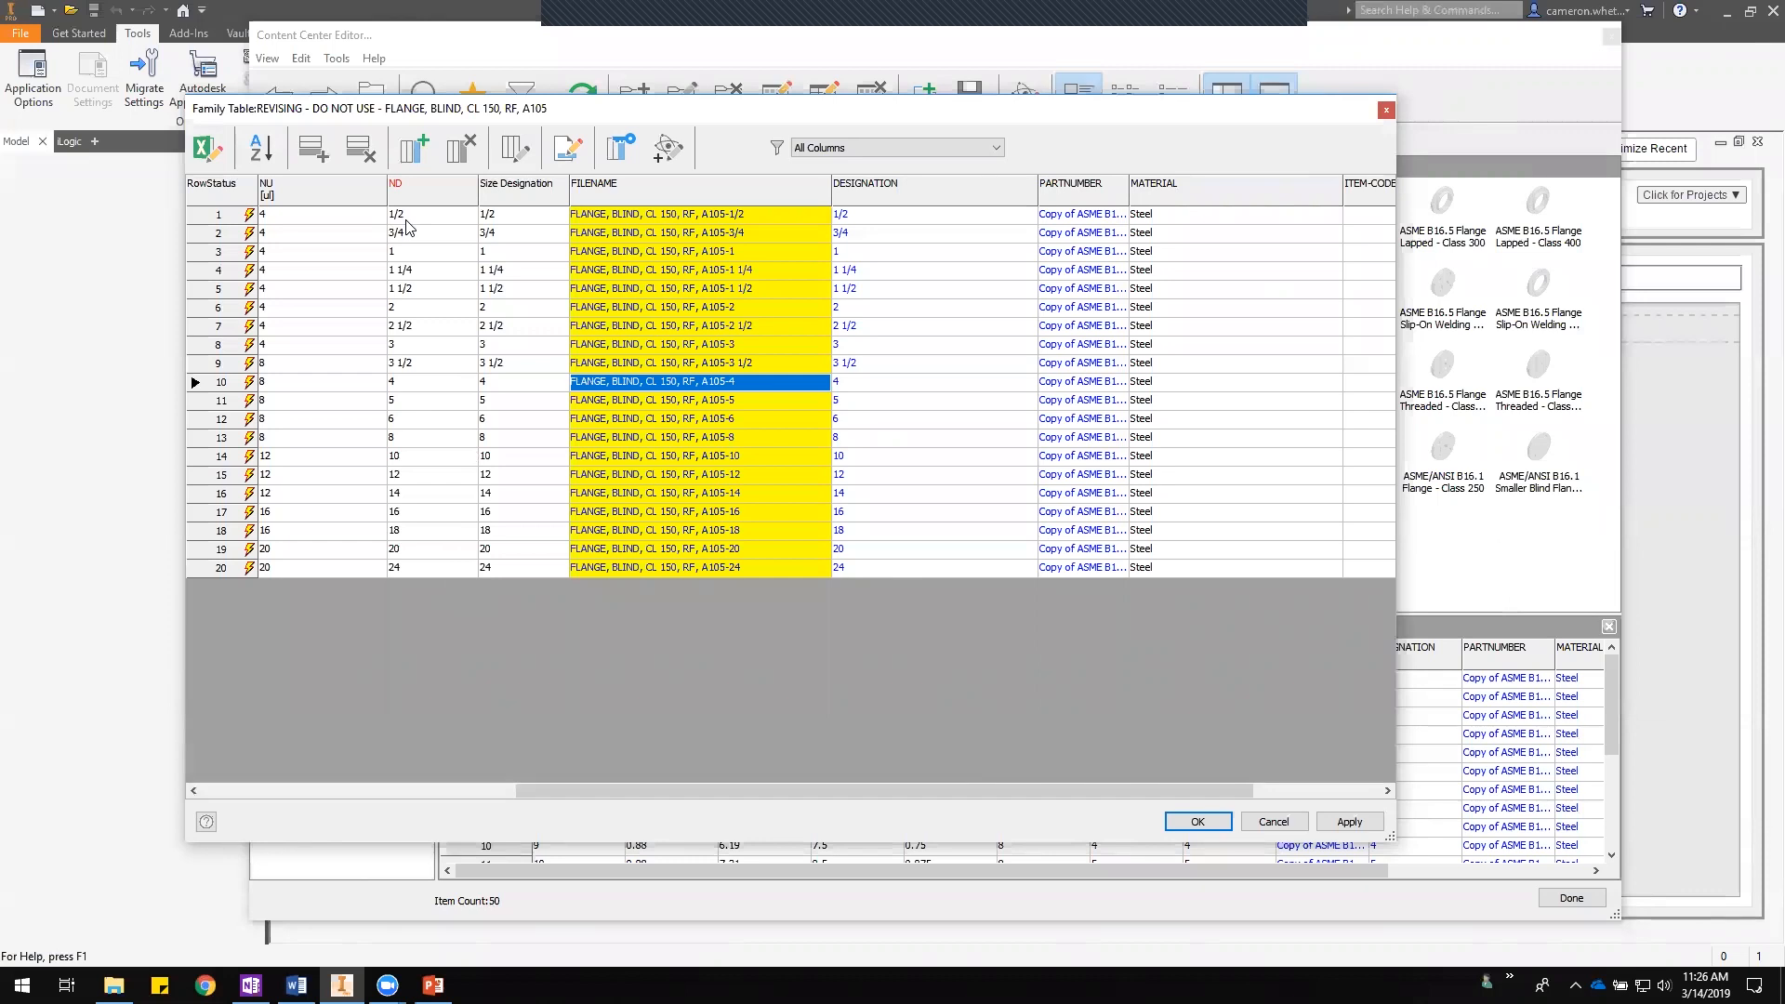
right_click(505, 190)
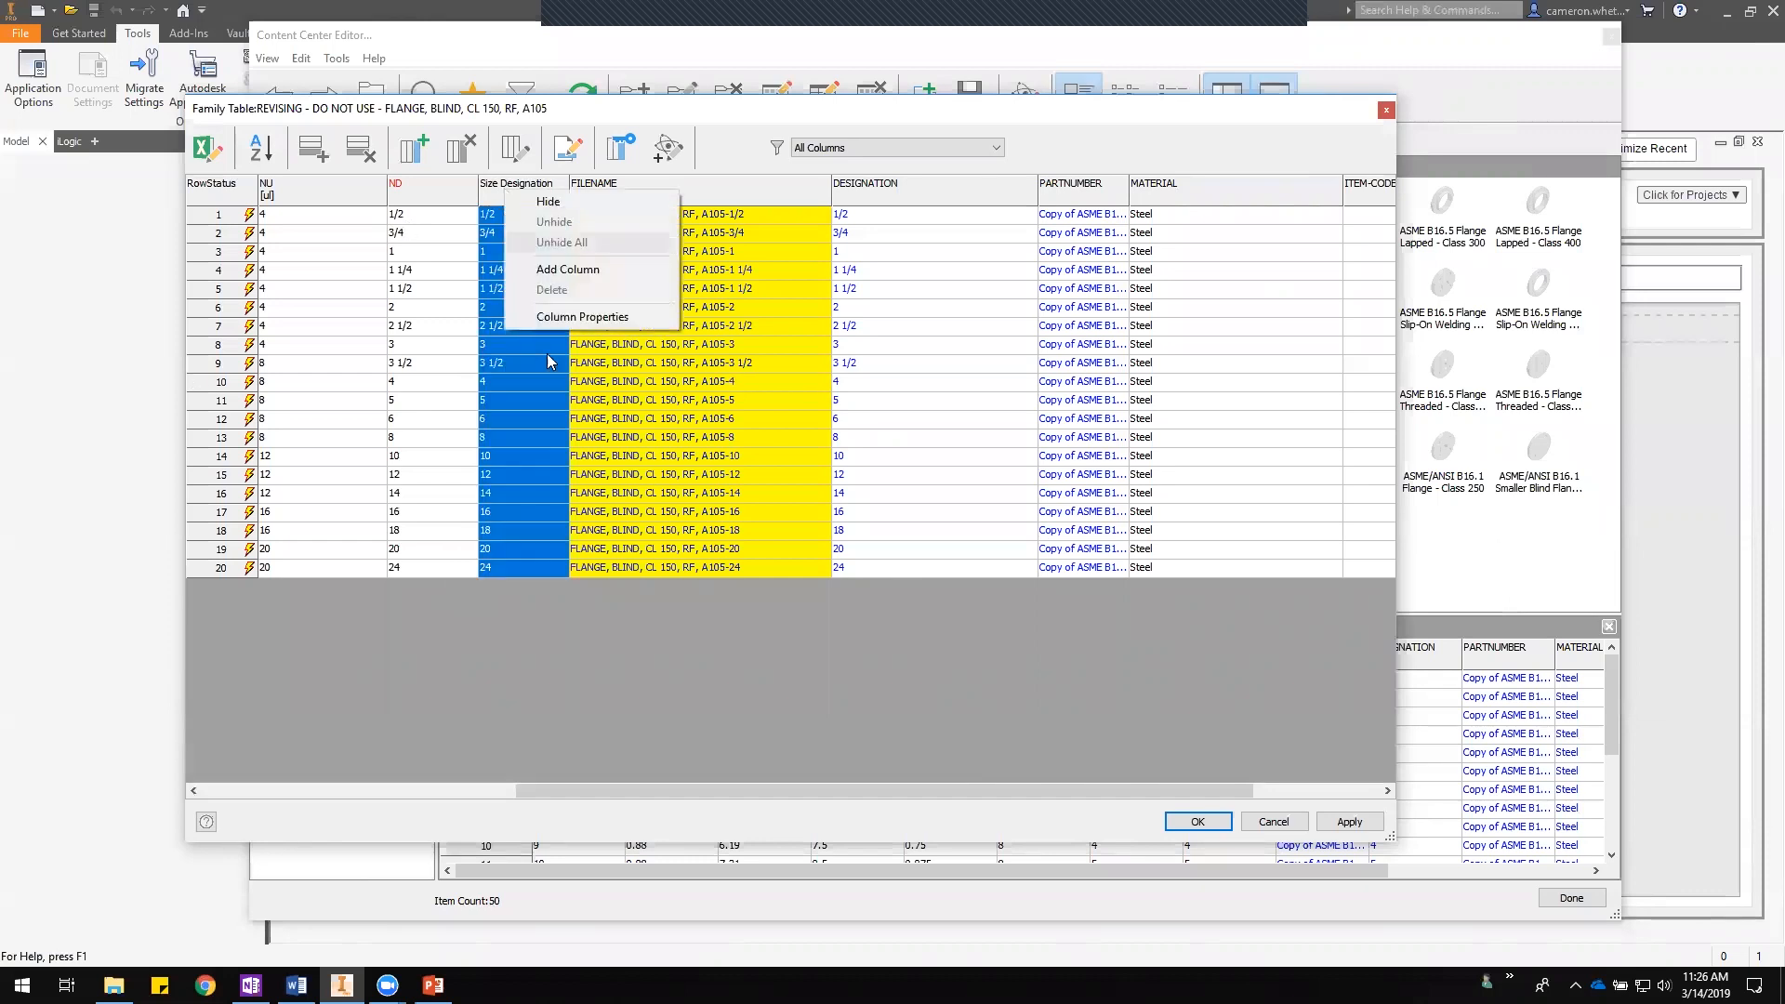
click(574, 272)
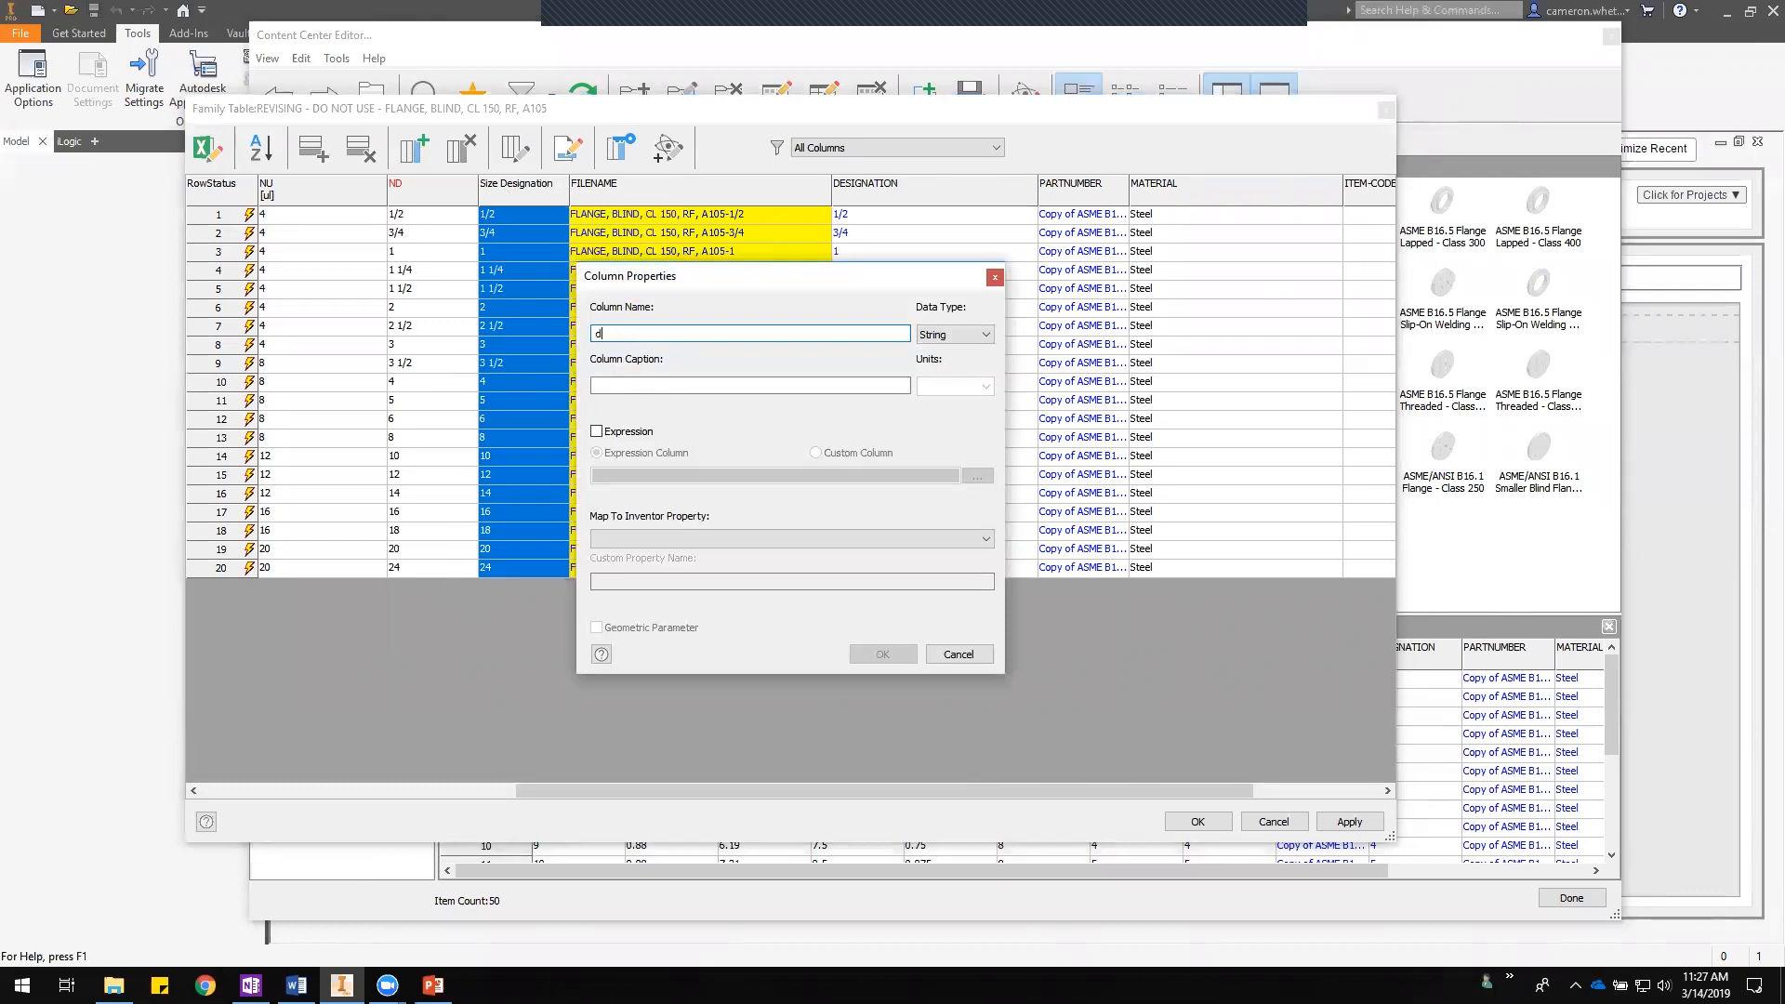
text(DecimalND)
click(744, 385)
text(DecimalND)
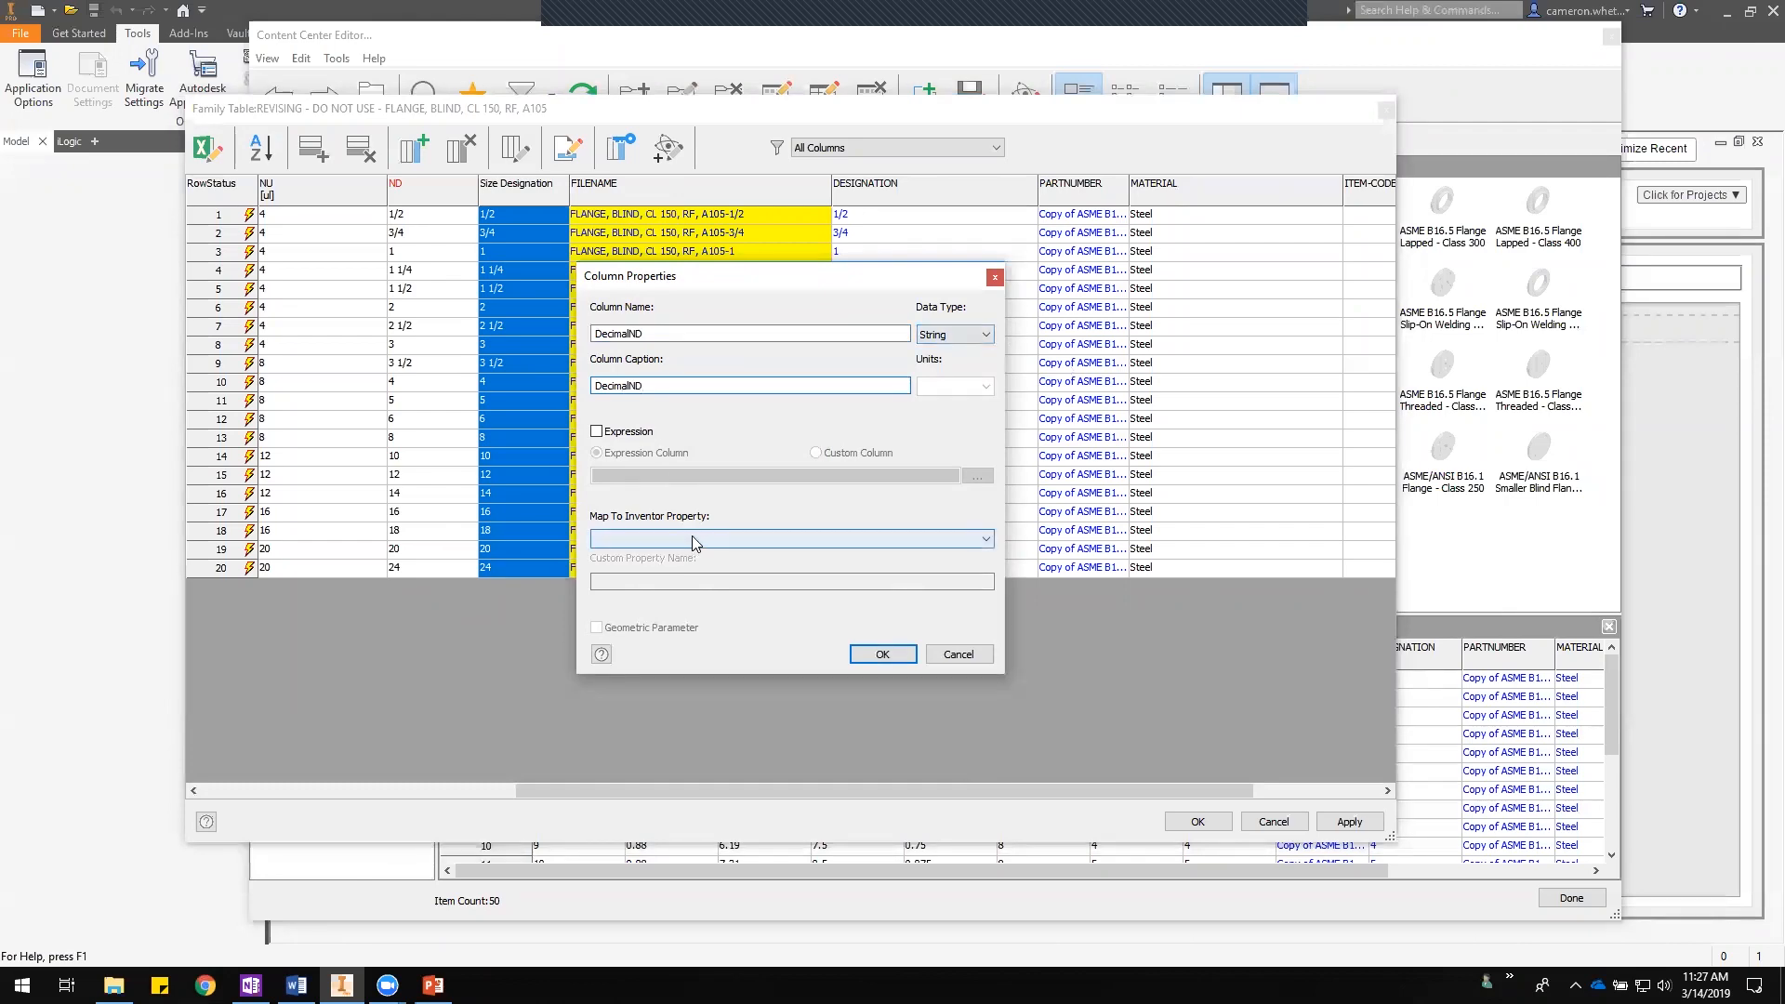
click(883, 654)
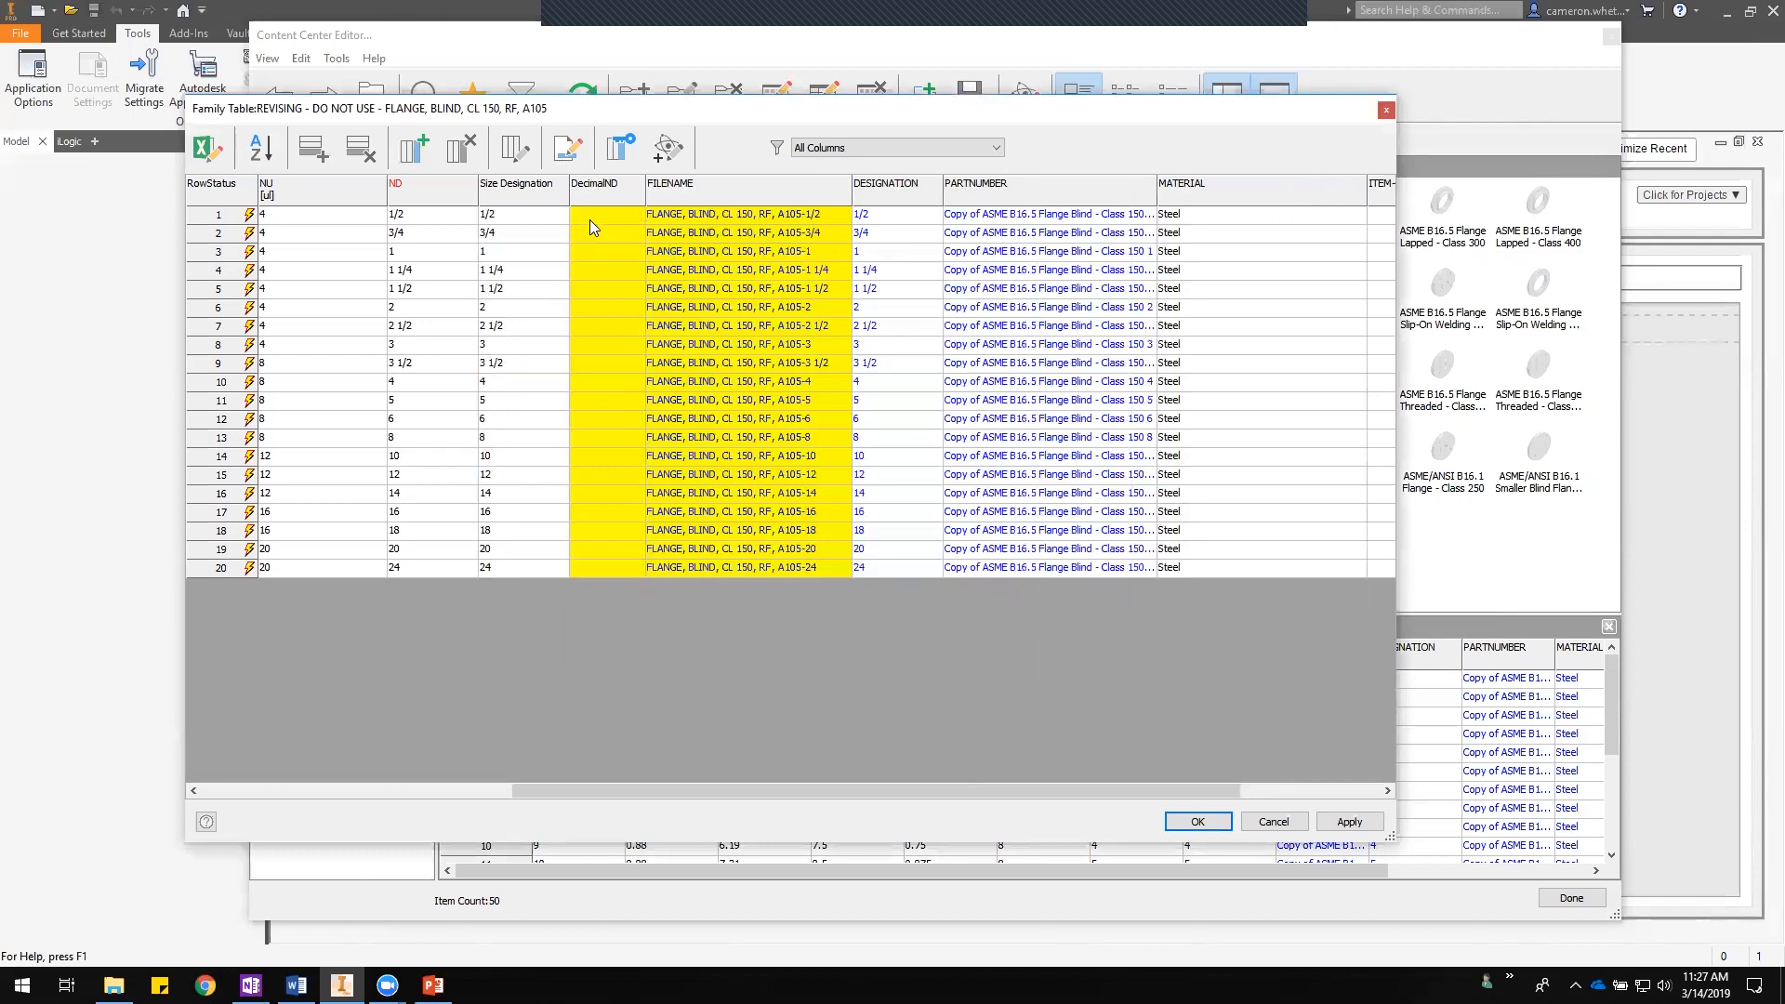
- Copy all ND values into the DecimalND column
drag(445, 216, 451, 570)
key(ctrl+c)
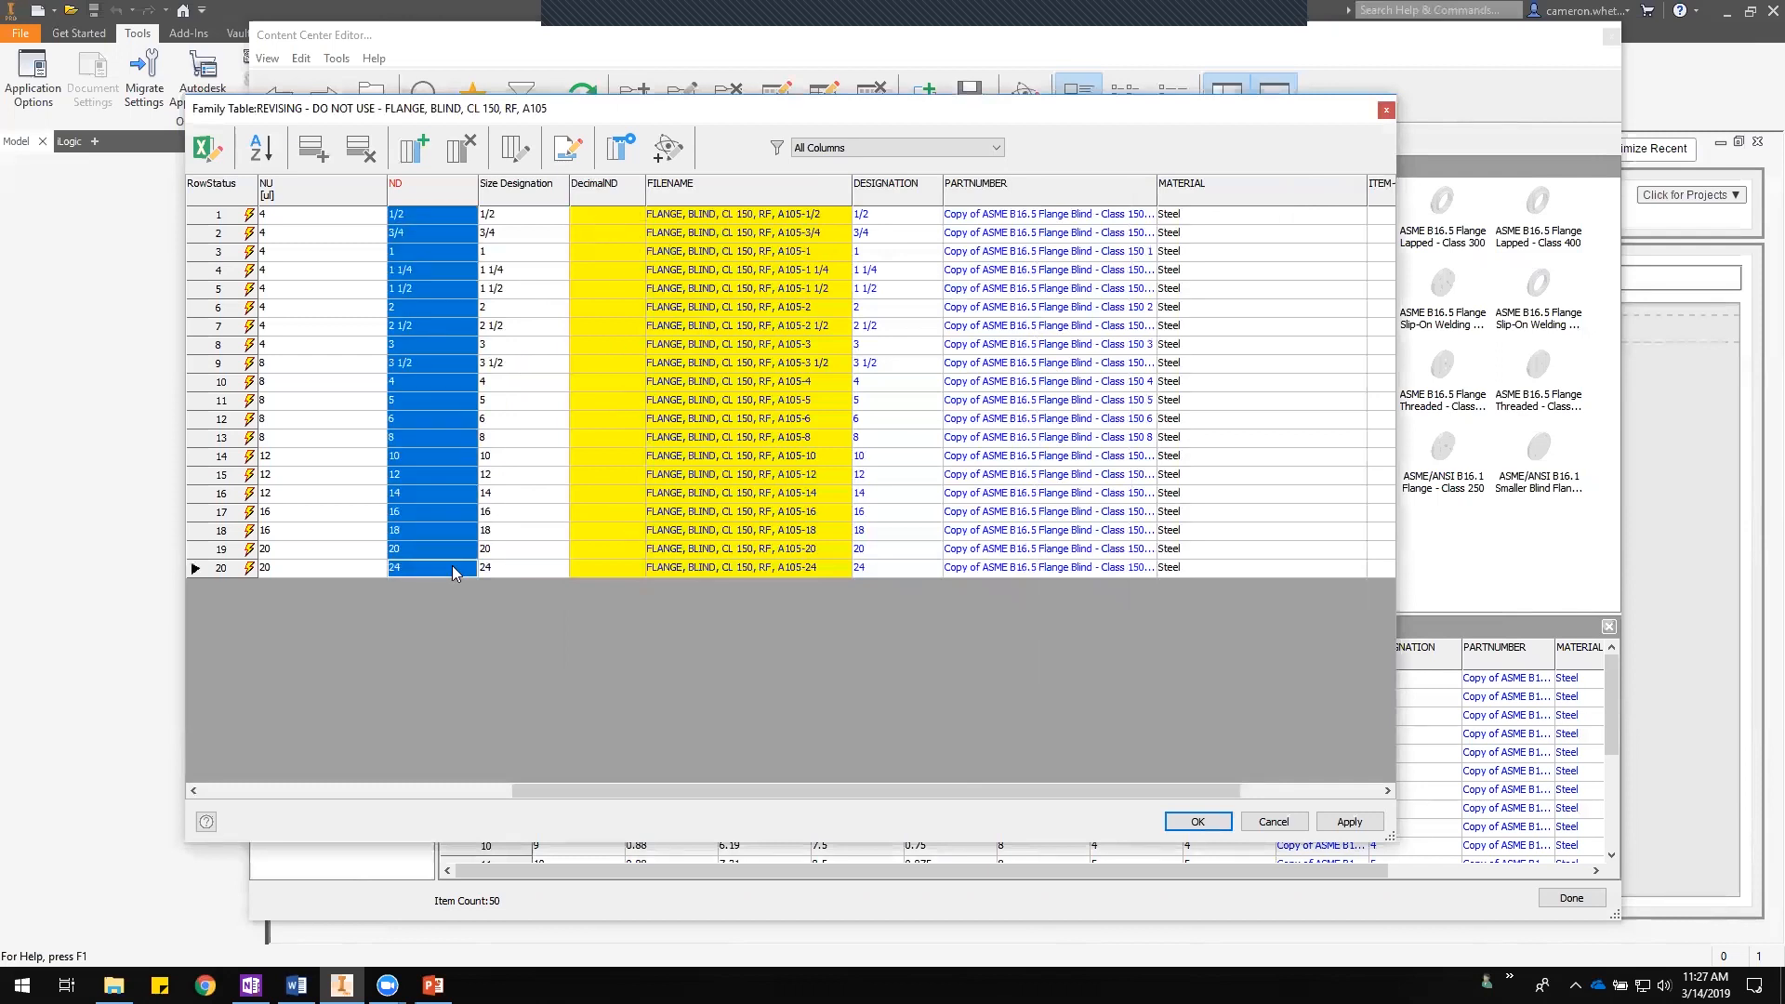
drag(601, 217, 602, 561)
key(ctrl+v)
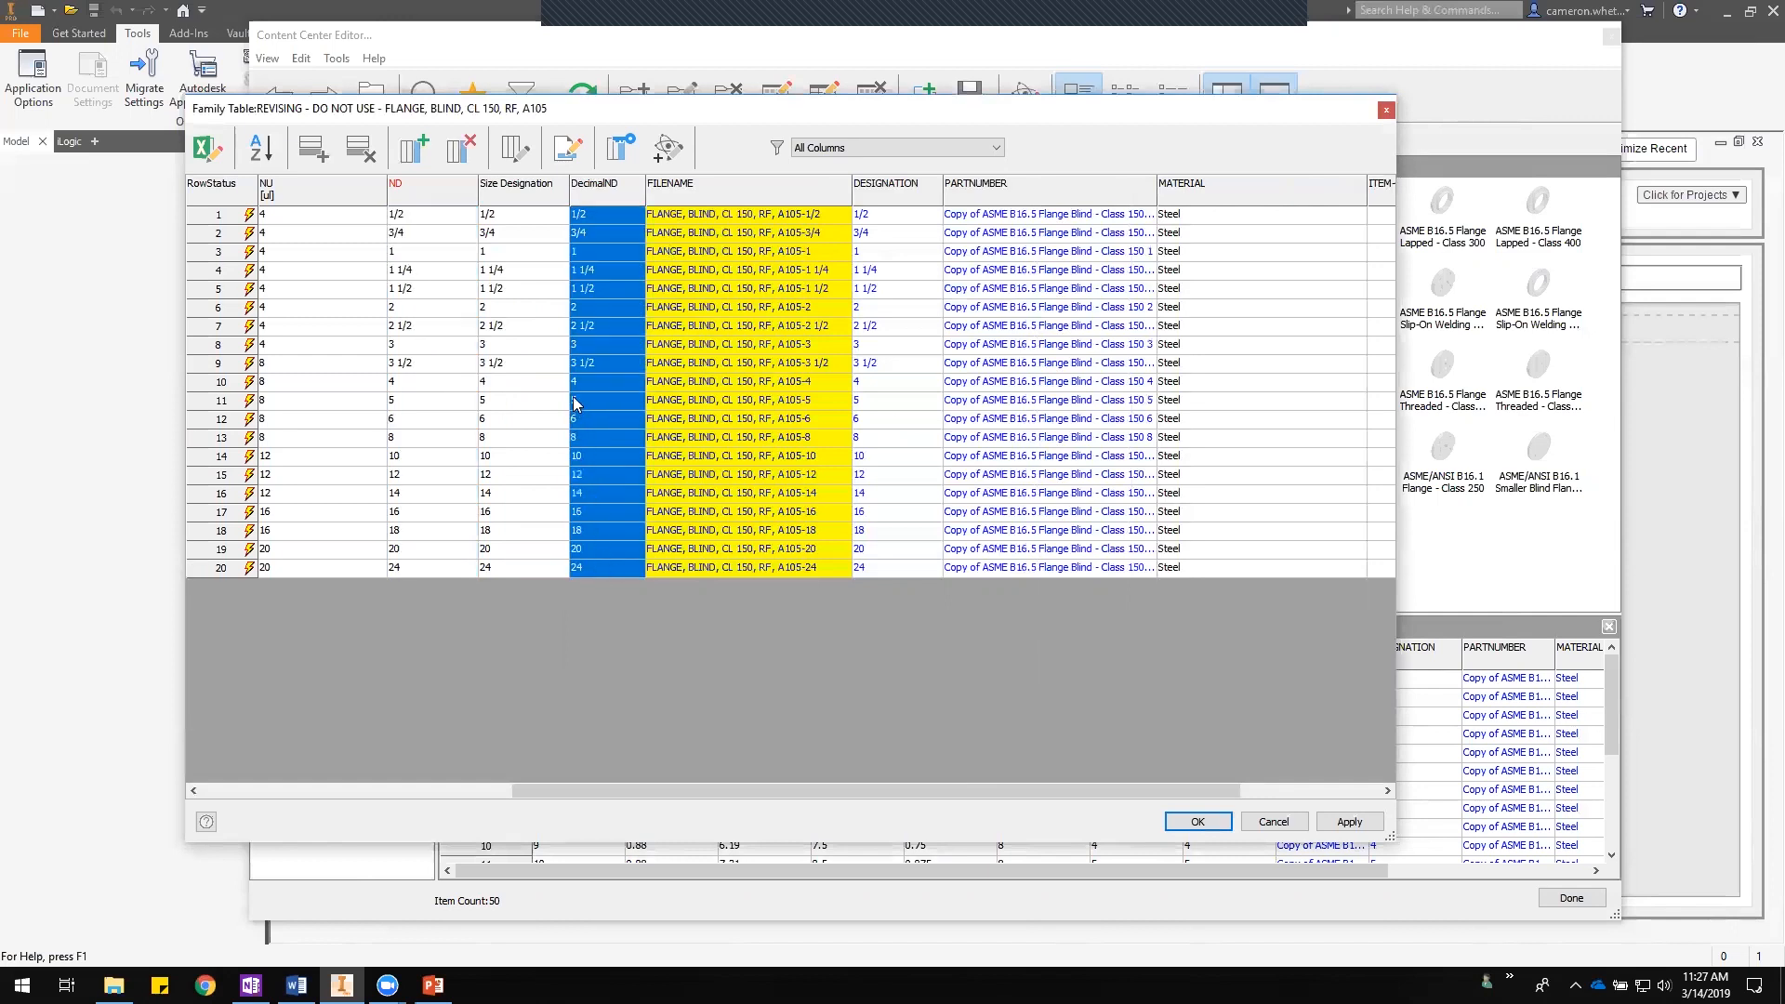
- Replace the fractional DecimalND values with 0.5, 0.75, 1.25, 1.5, 2.5 and 3.5
click(594, 216)
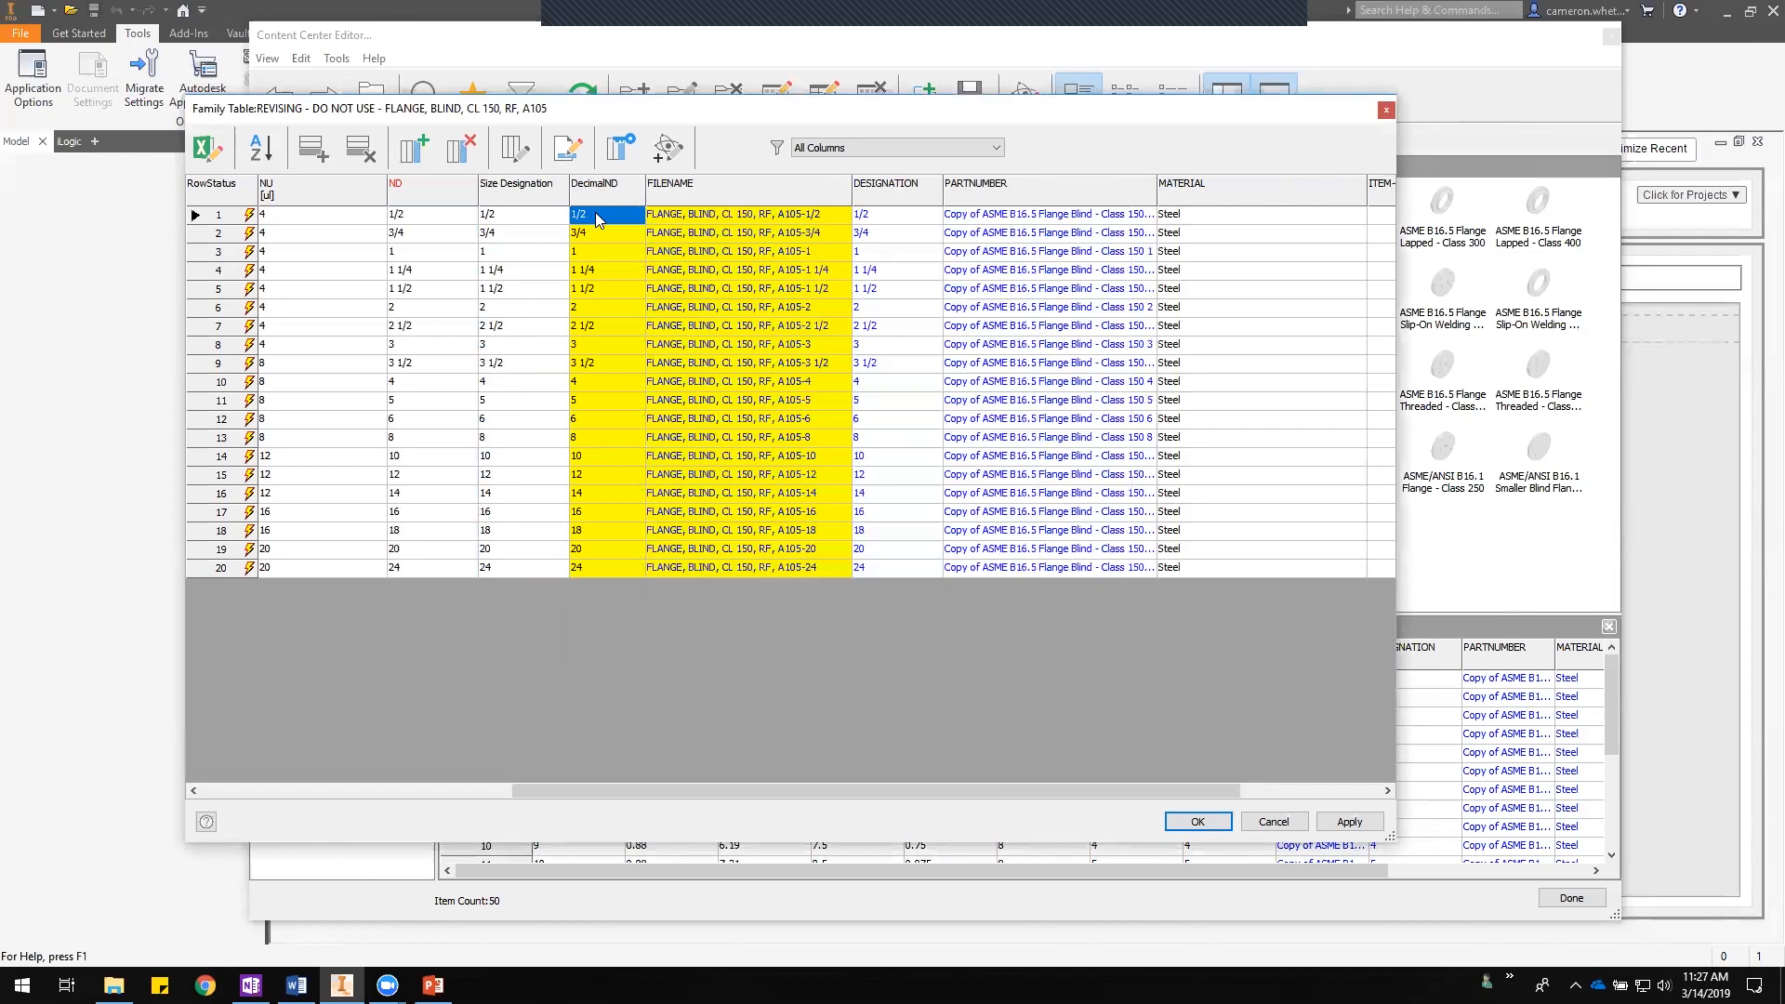
text(0.5)
key(Return)
text(0.)
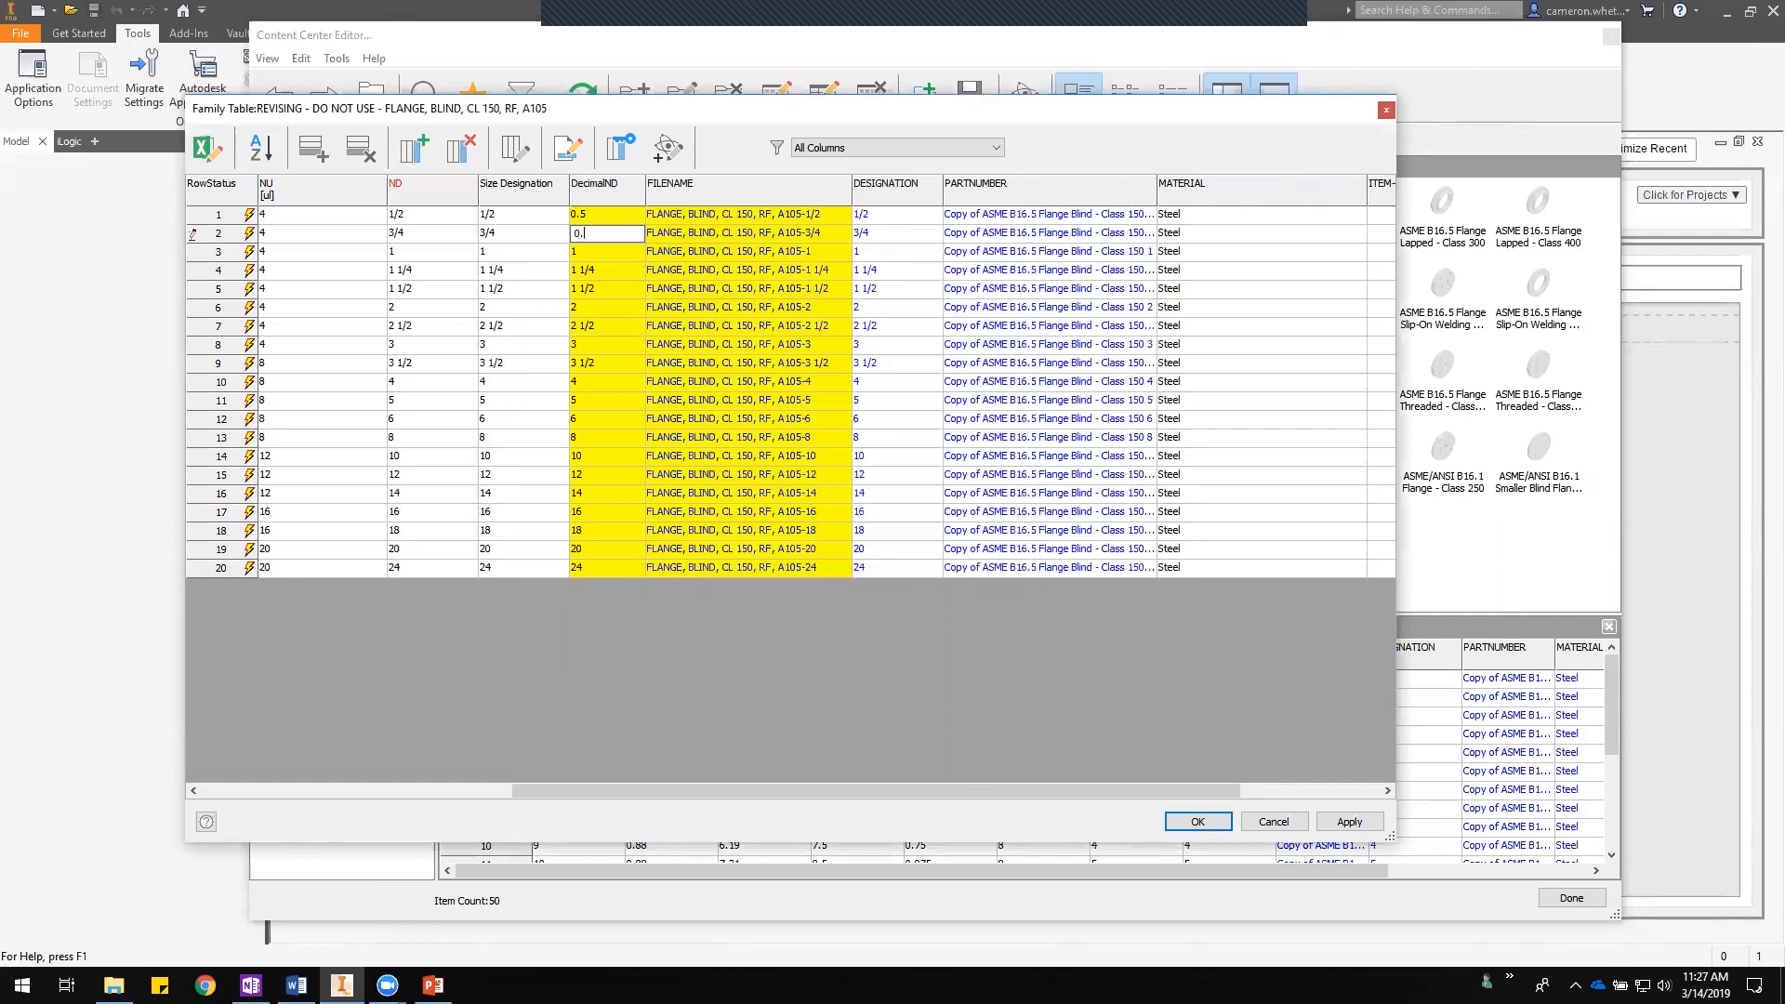
text(75)
click(617, 270)
text(1.25)
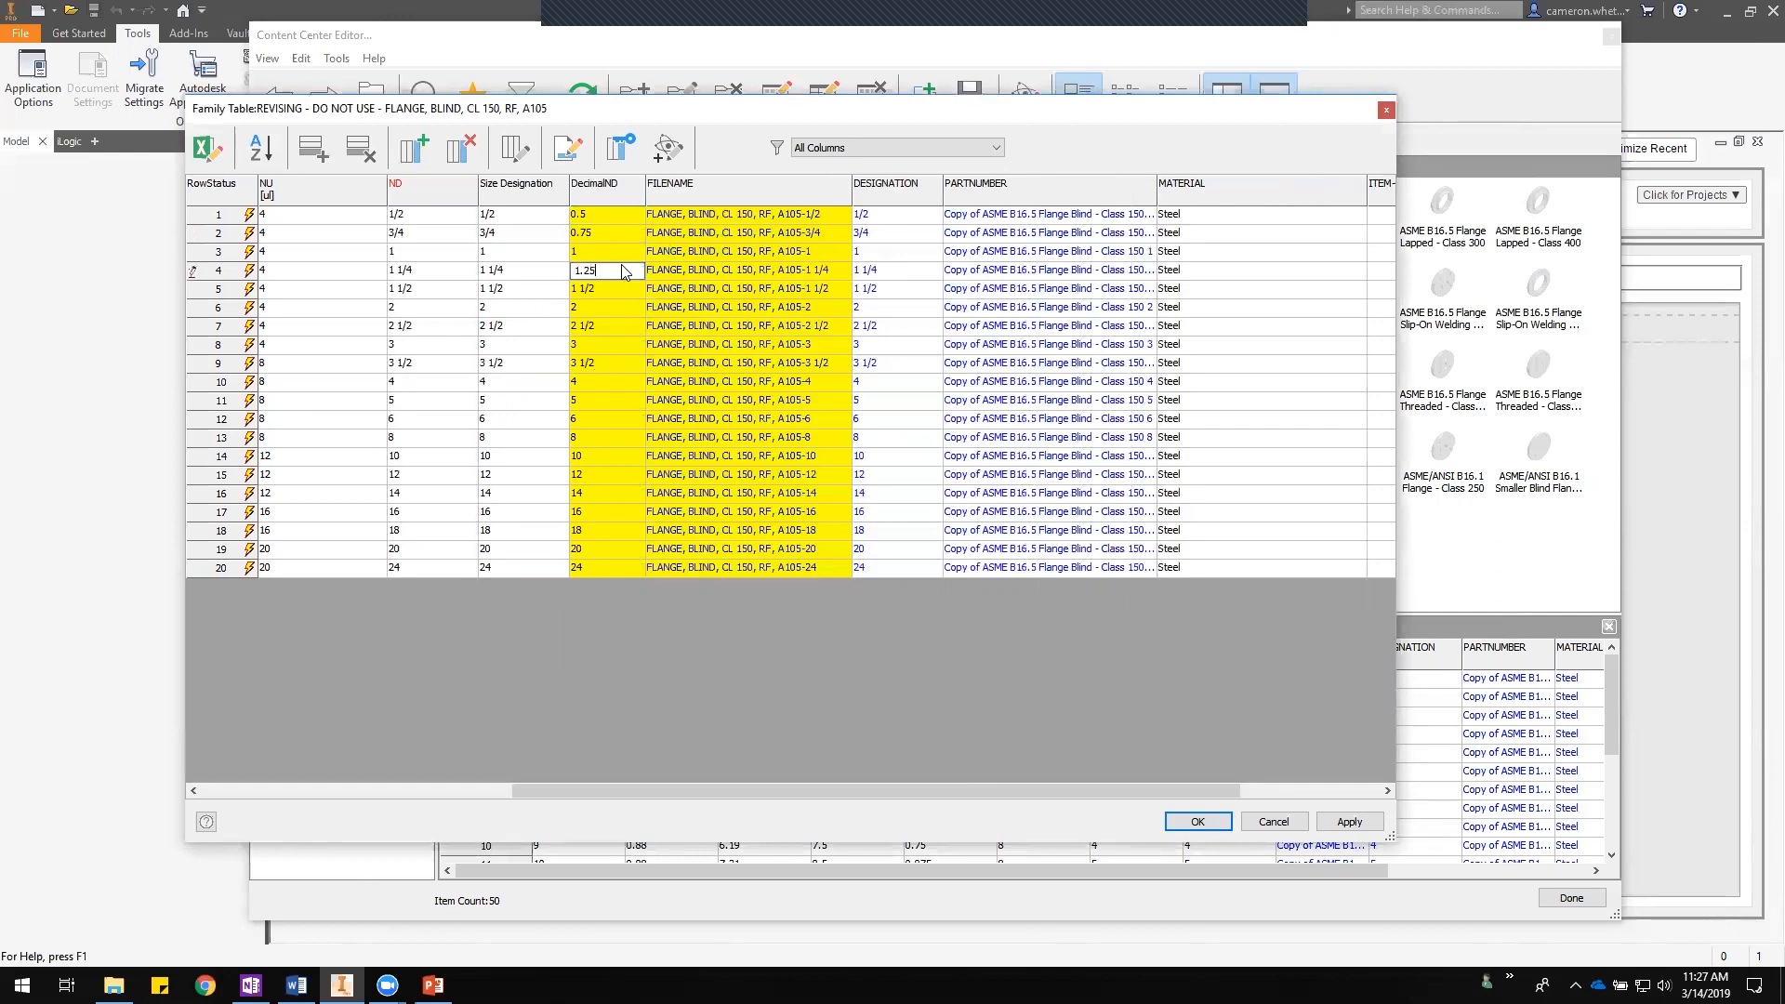
click(615, 288)
text(1.5)
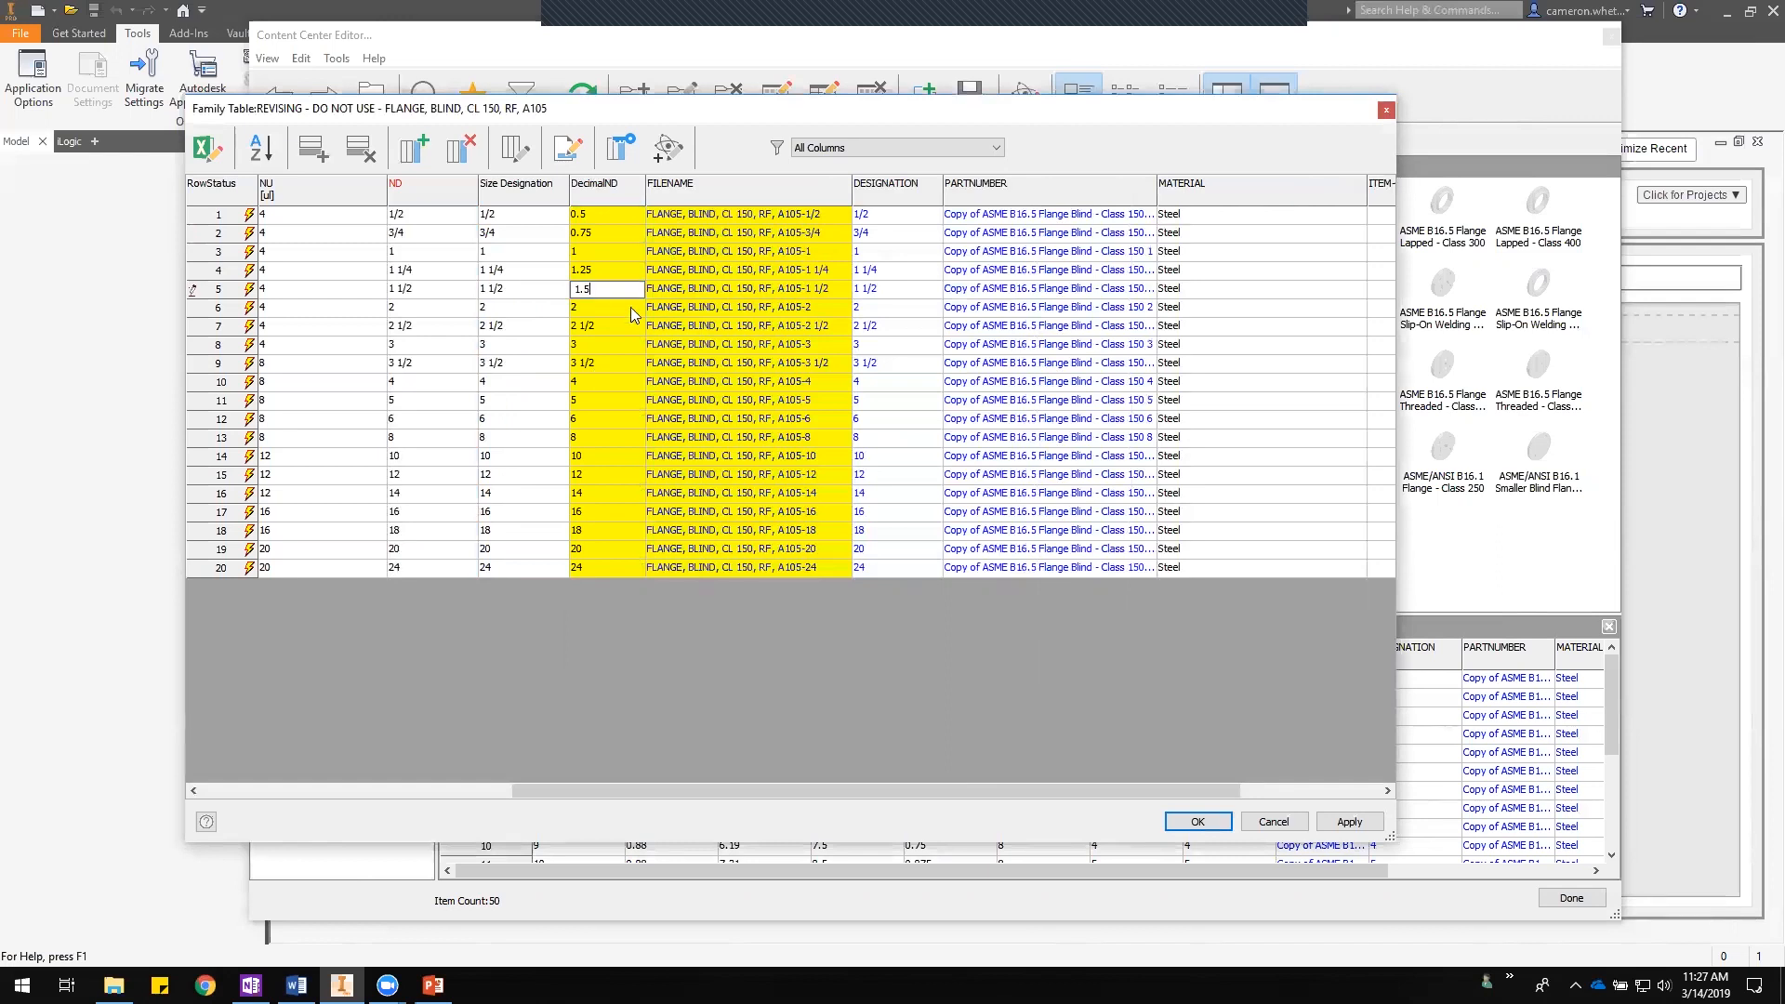
text(2.5)
click(610, 363)
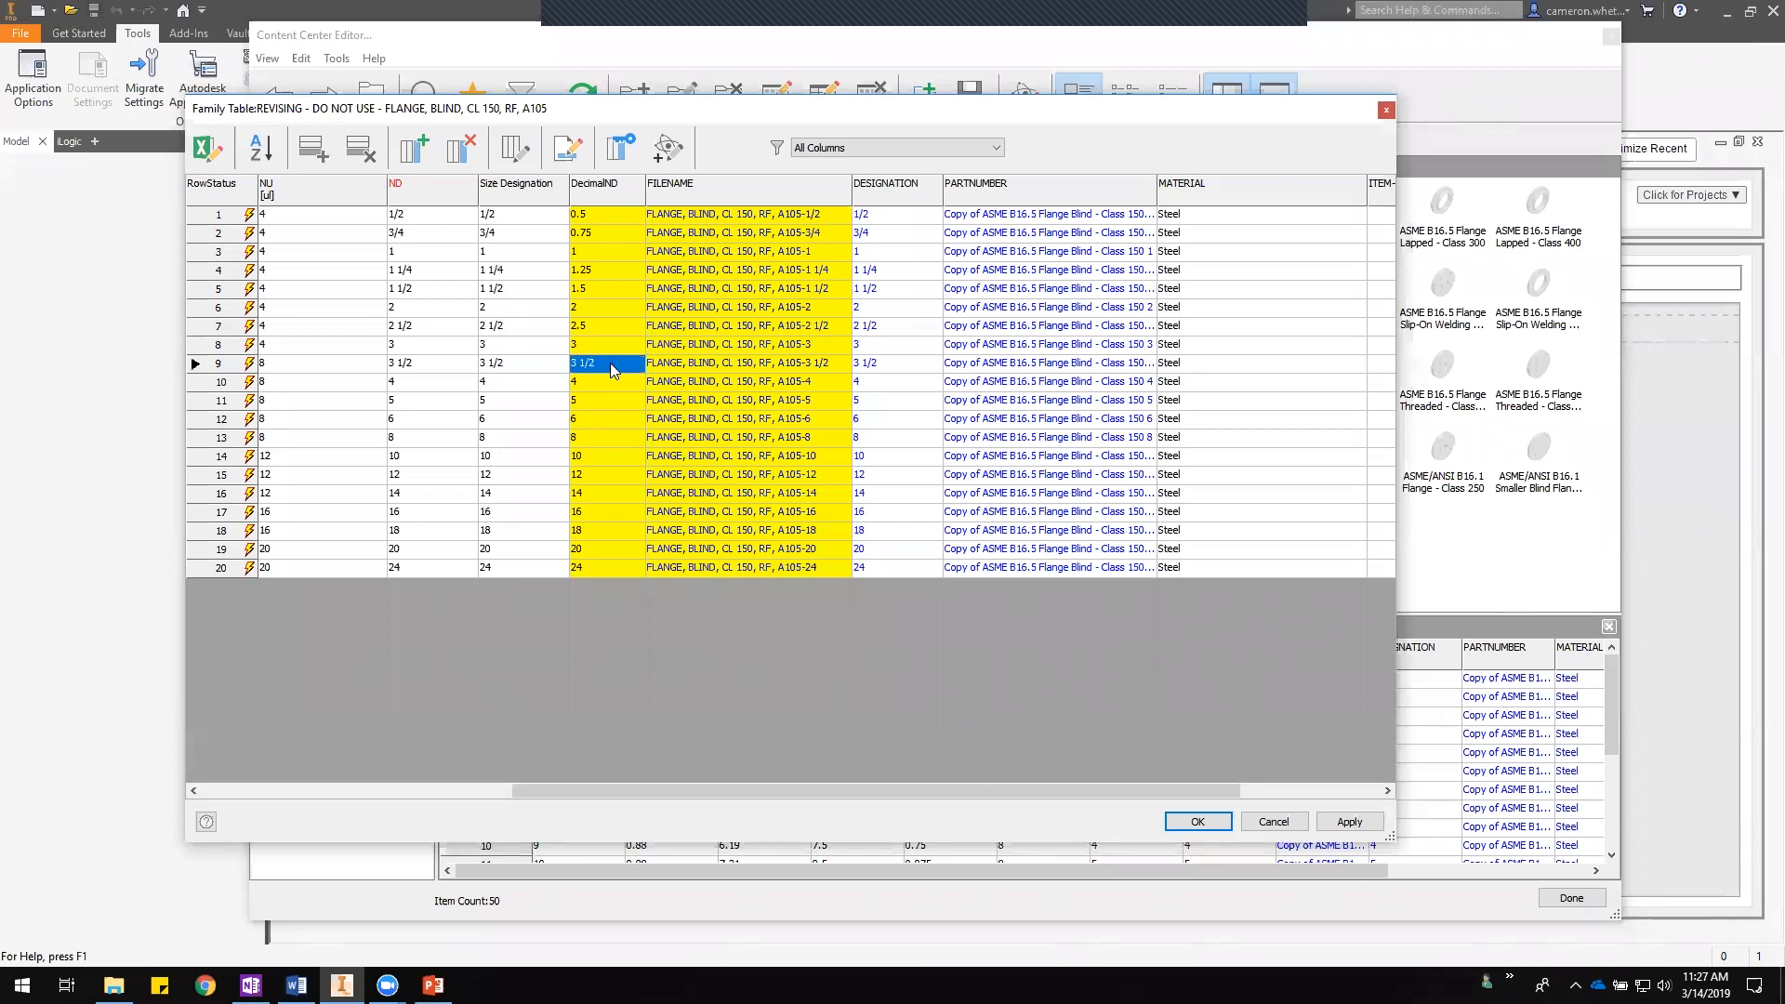
text(3.5)
key(Return)
- Change the FILENAME expression to use the DecimalND parameter instead of ND
right_click(842, 188)
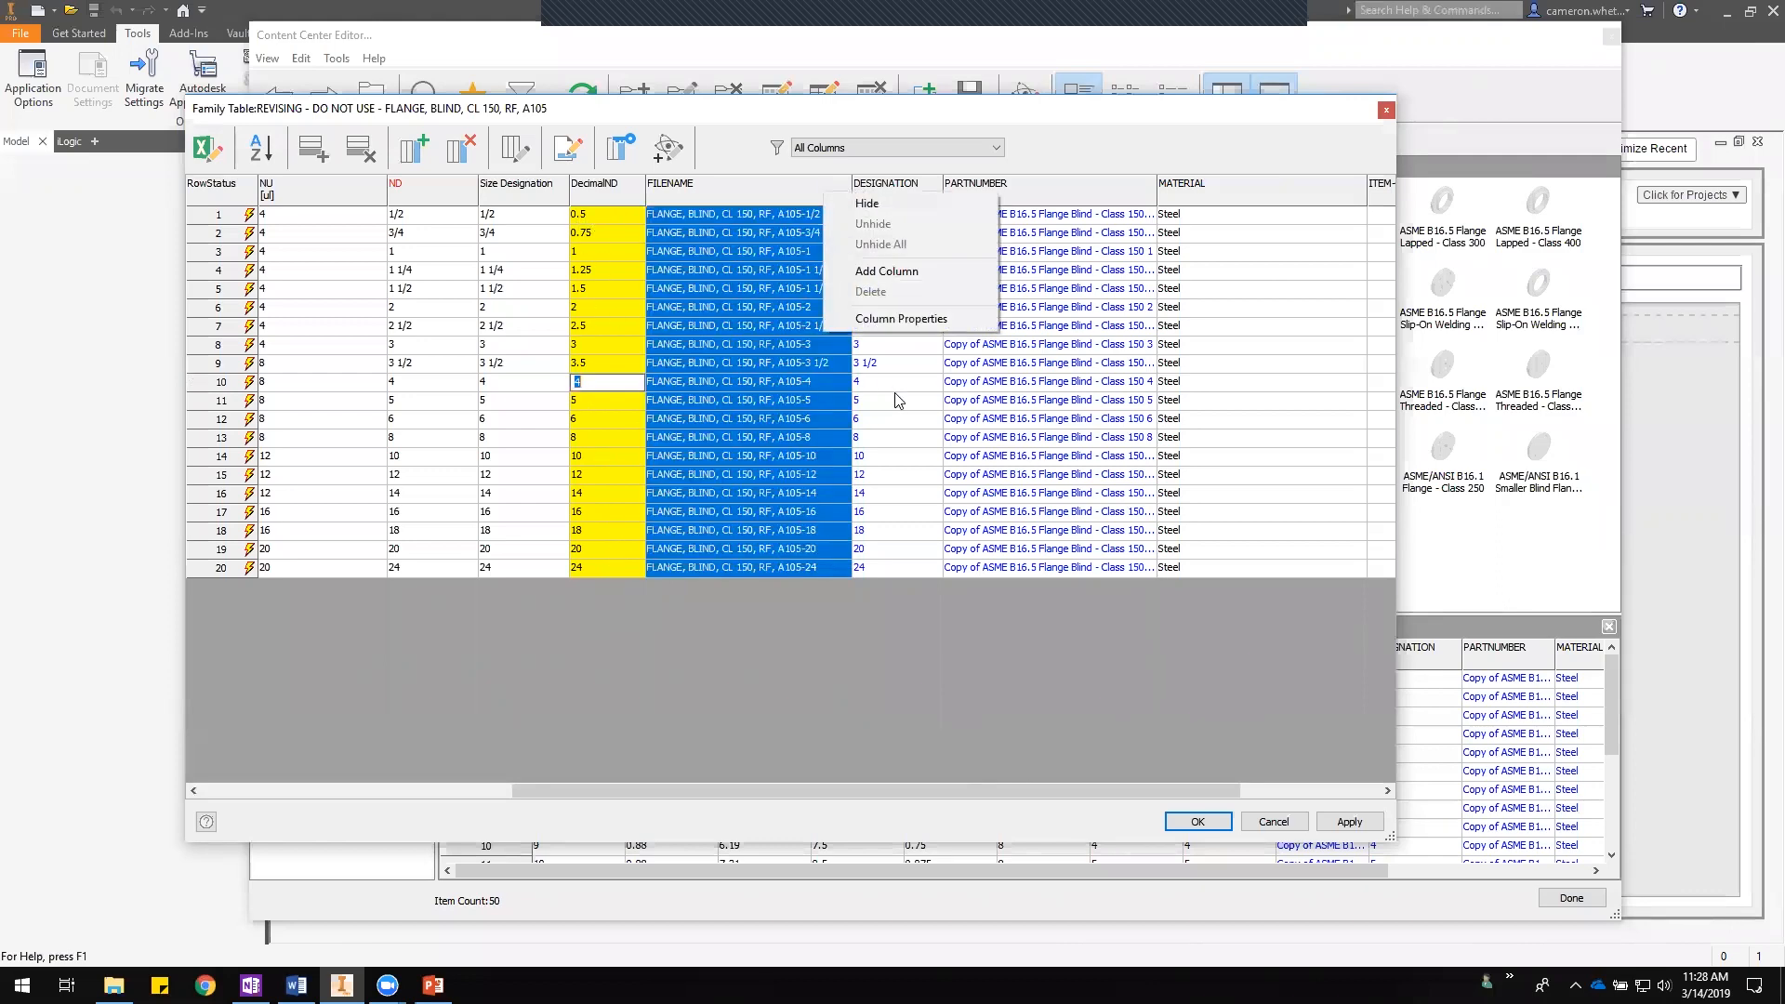
click(904, 319)
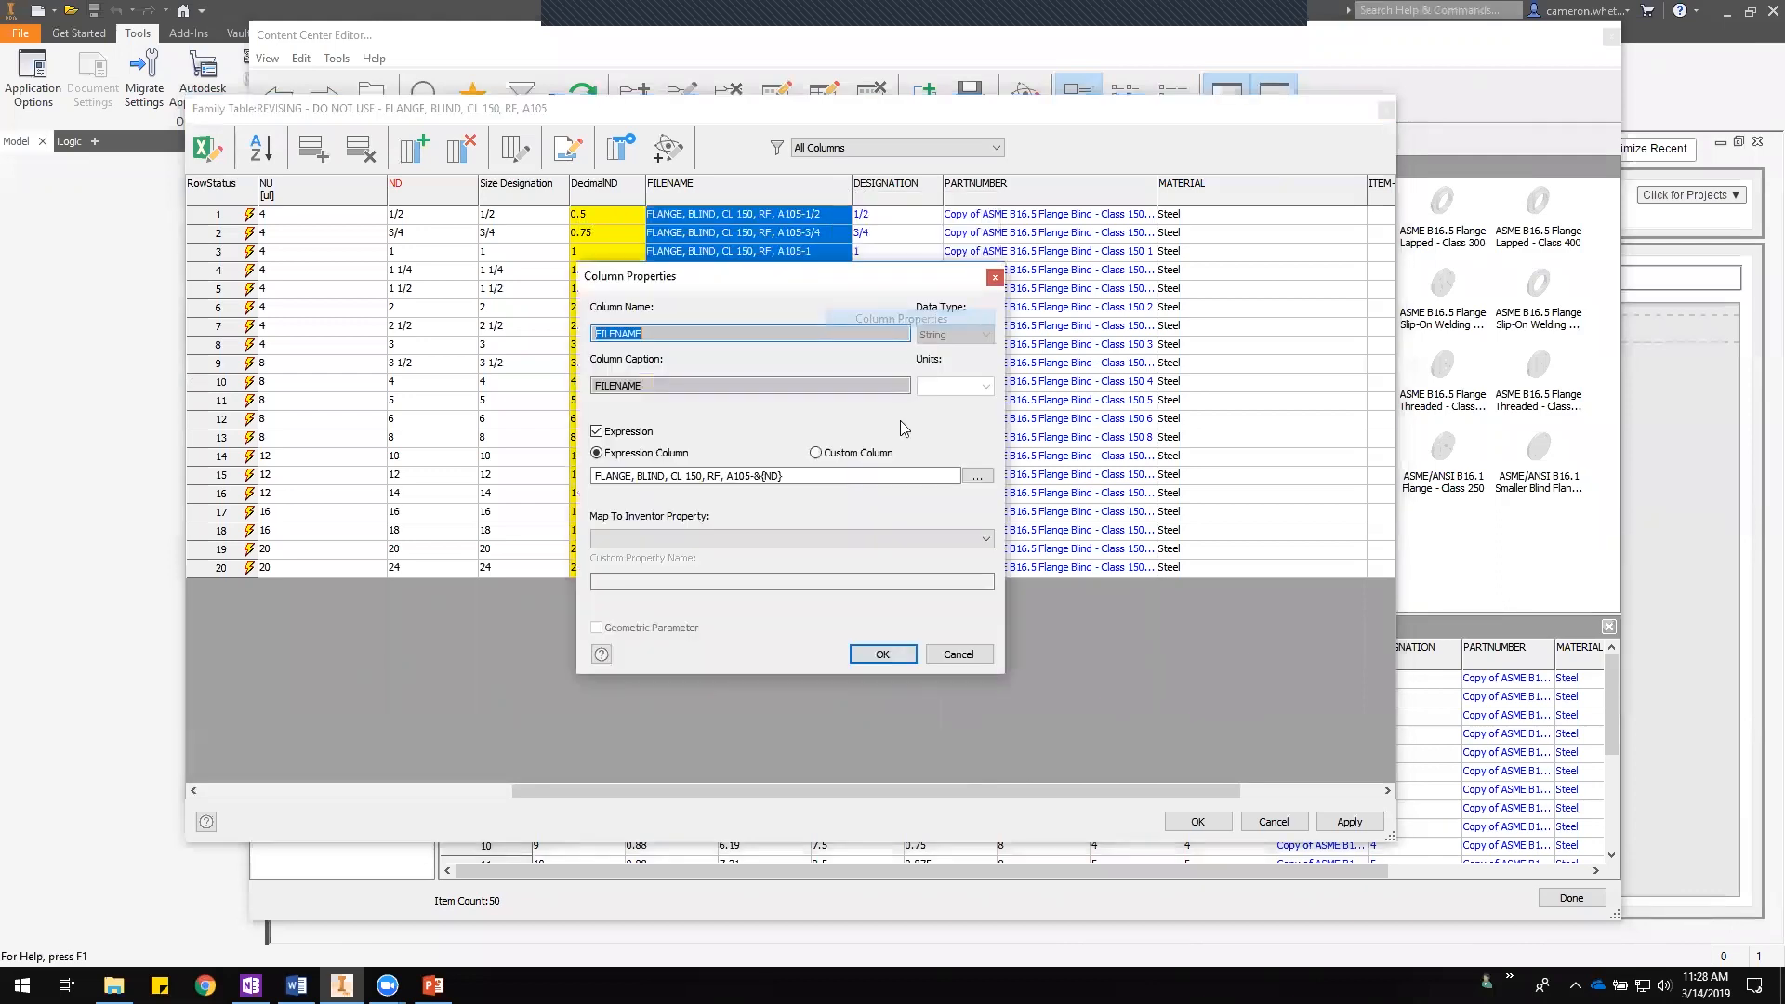
click(766, 476)
text(Decimal)
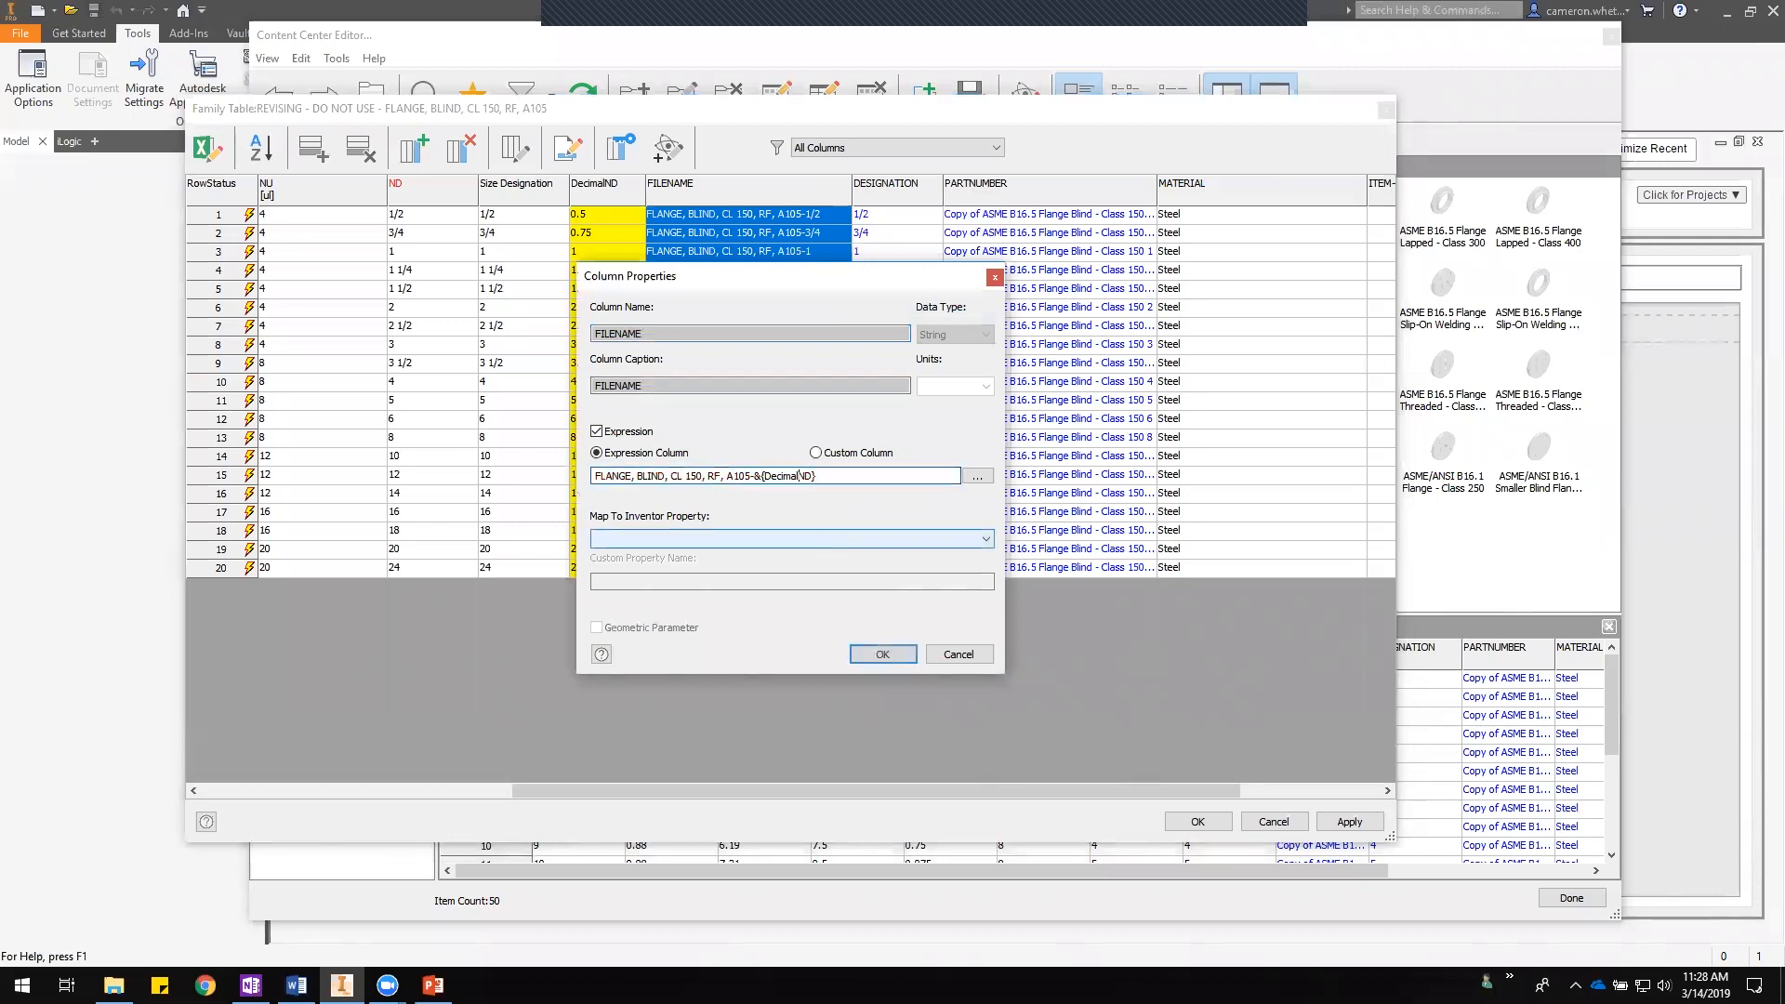
click(883, 654)
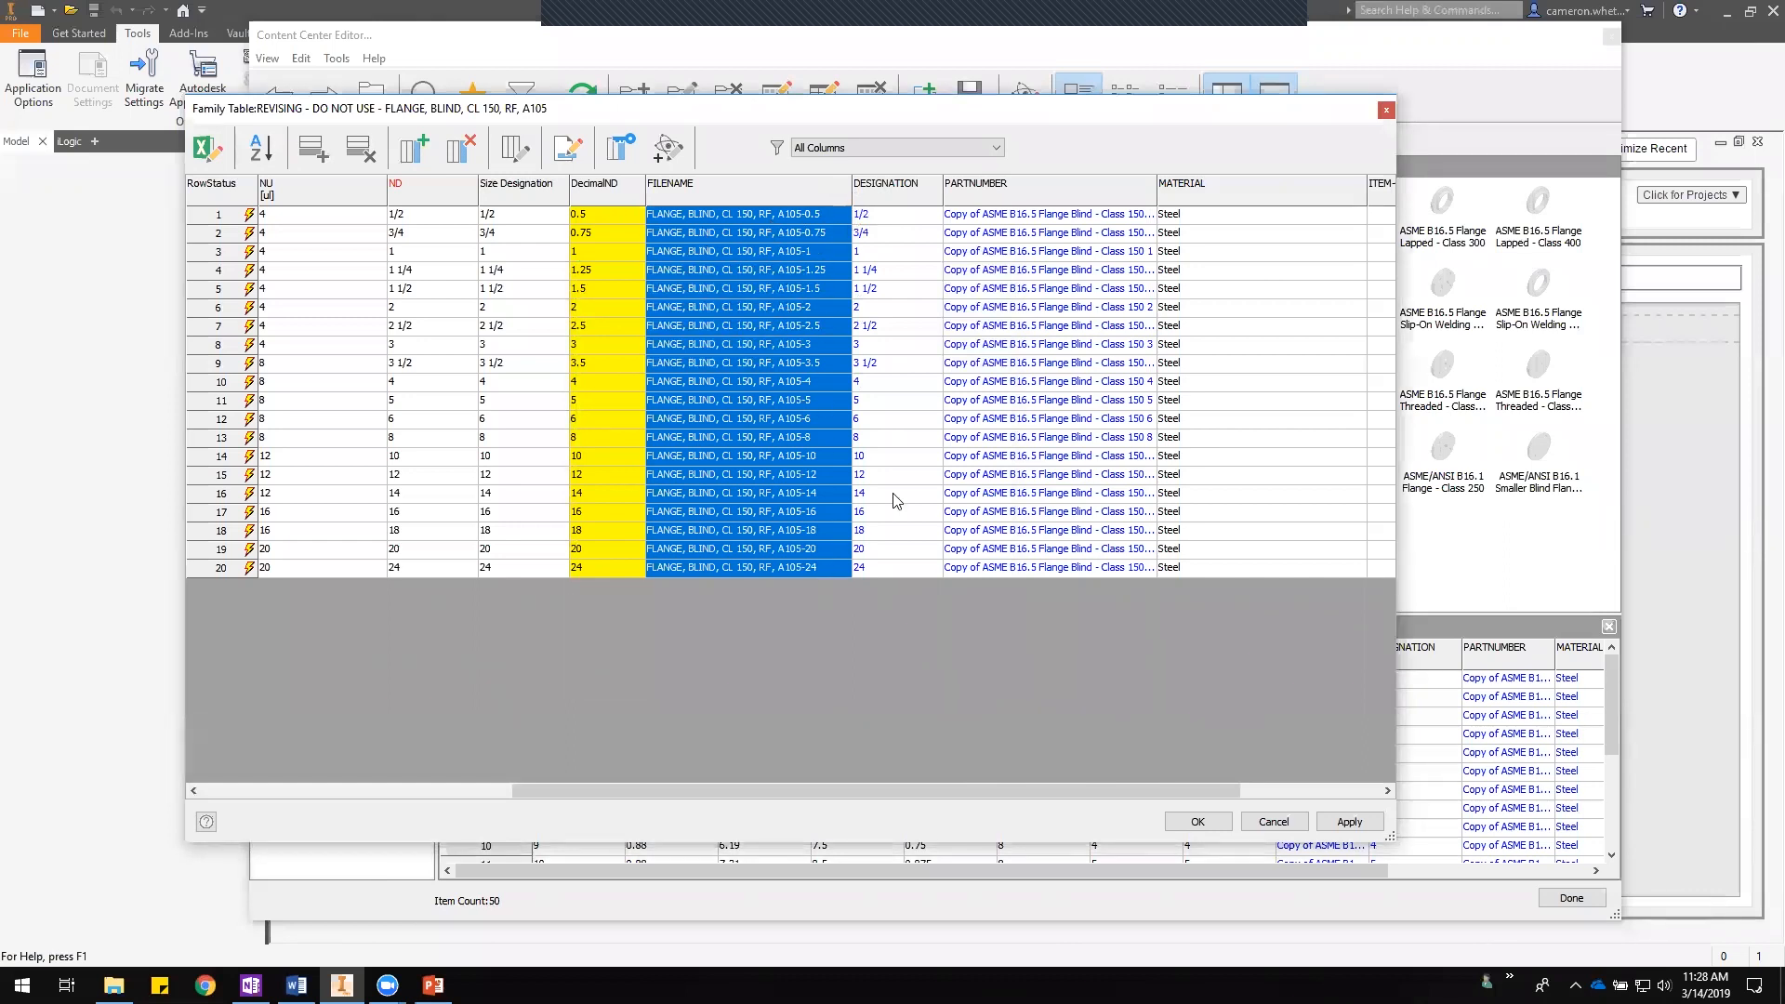
- Remove the "Copy of" prefix from the PARTNUMBER column expression
drag(850, 790, 997, 790)
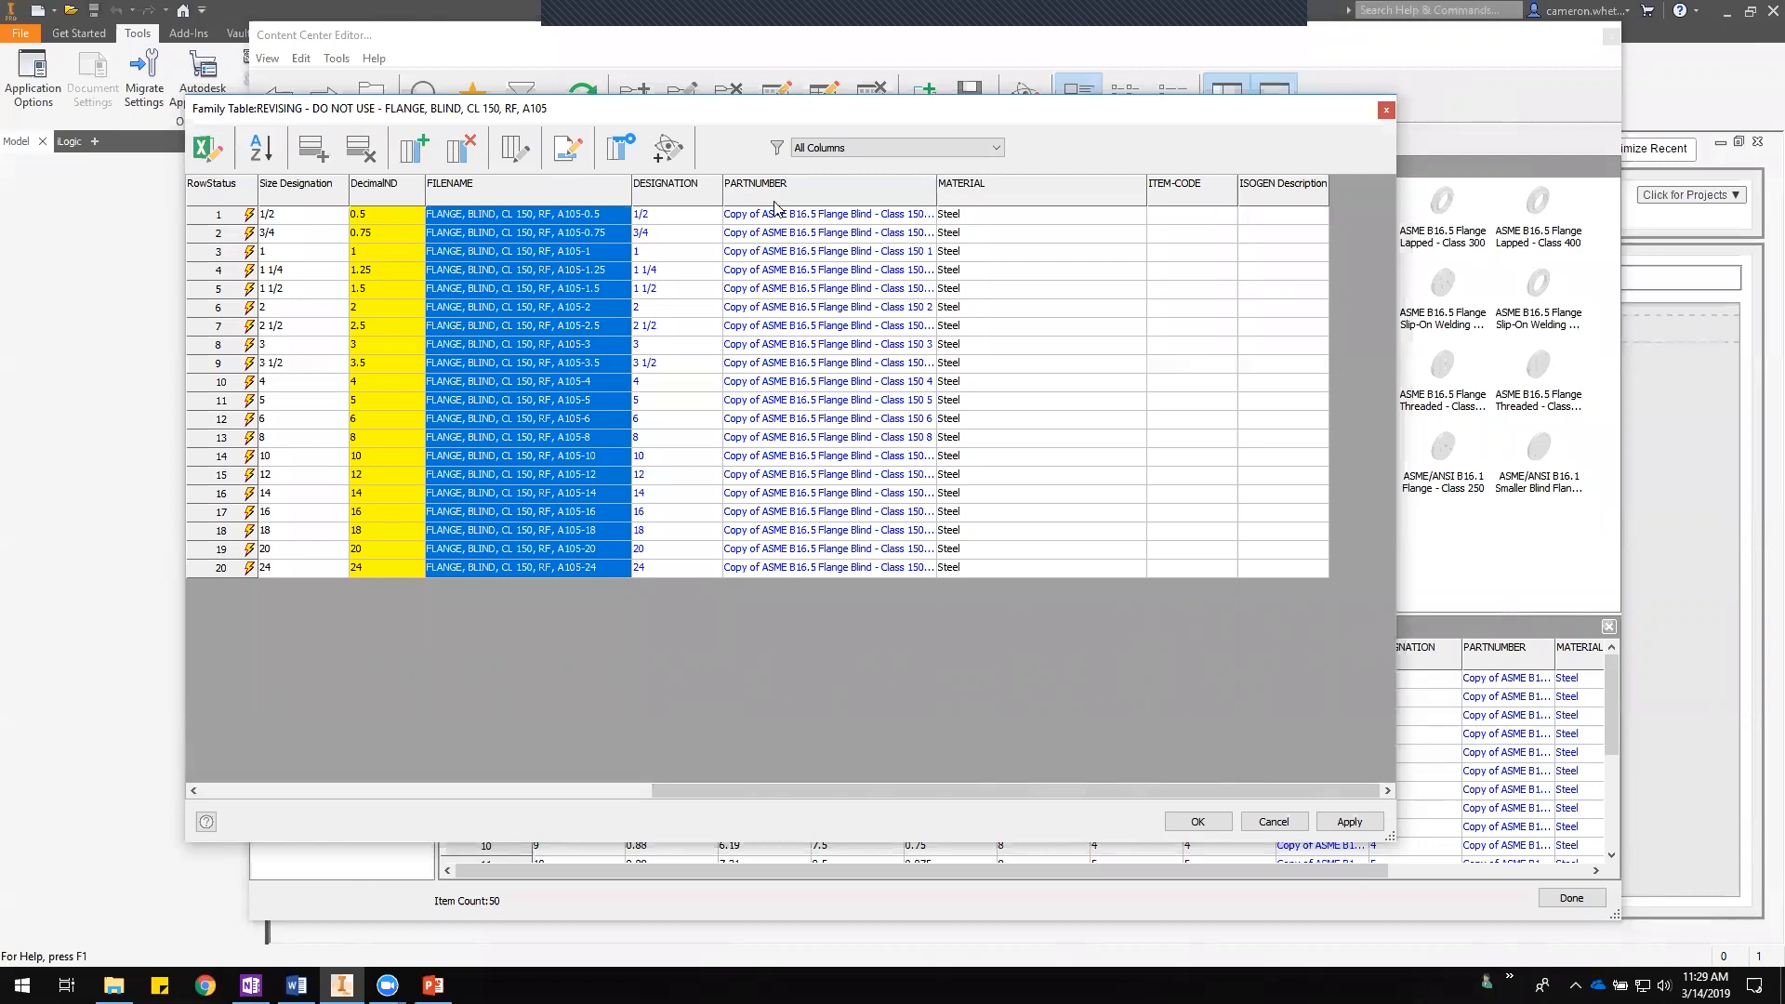
drag(934, 194, 984, 193)
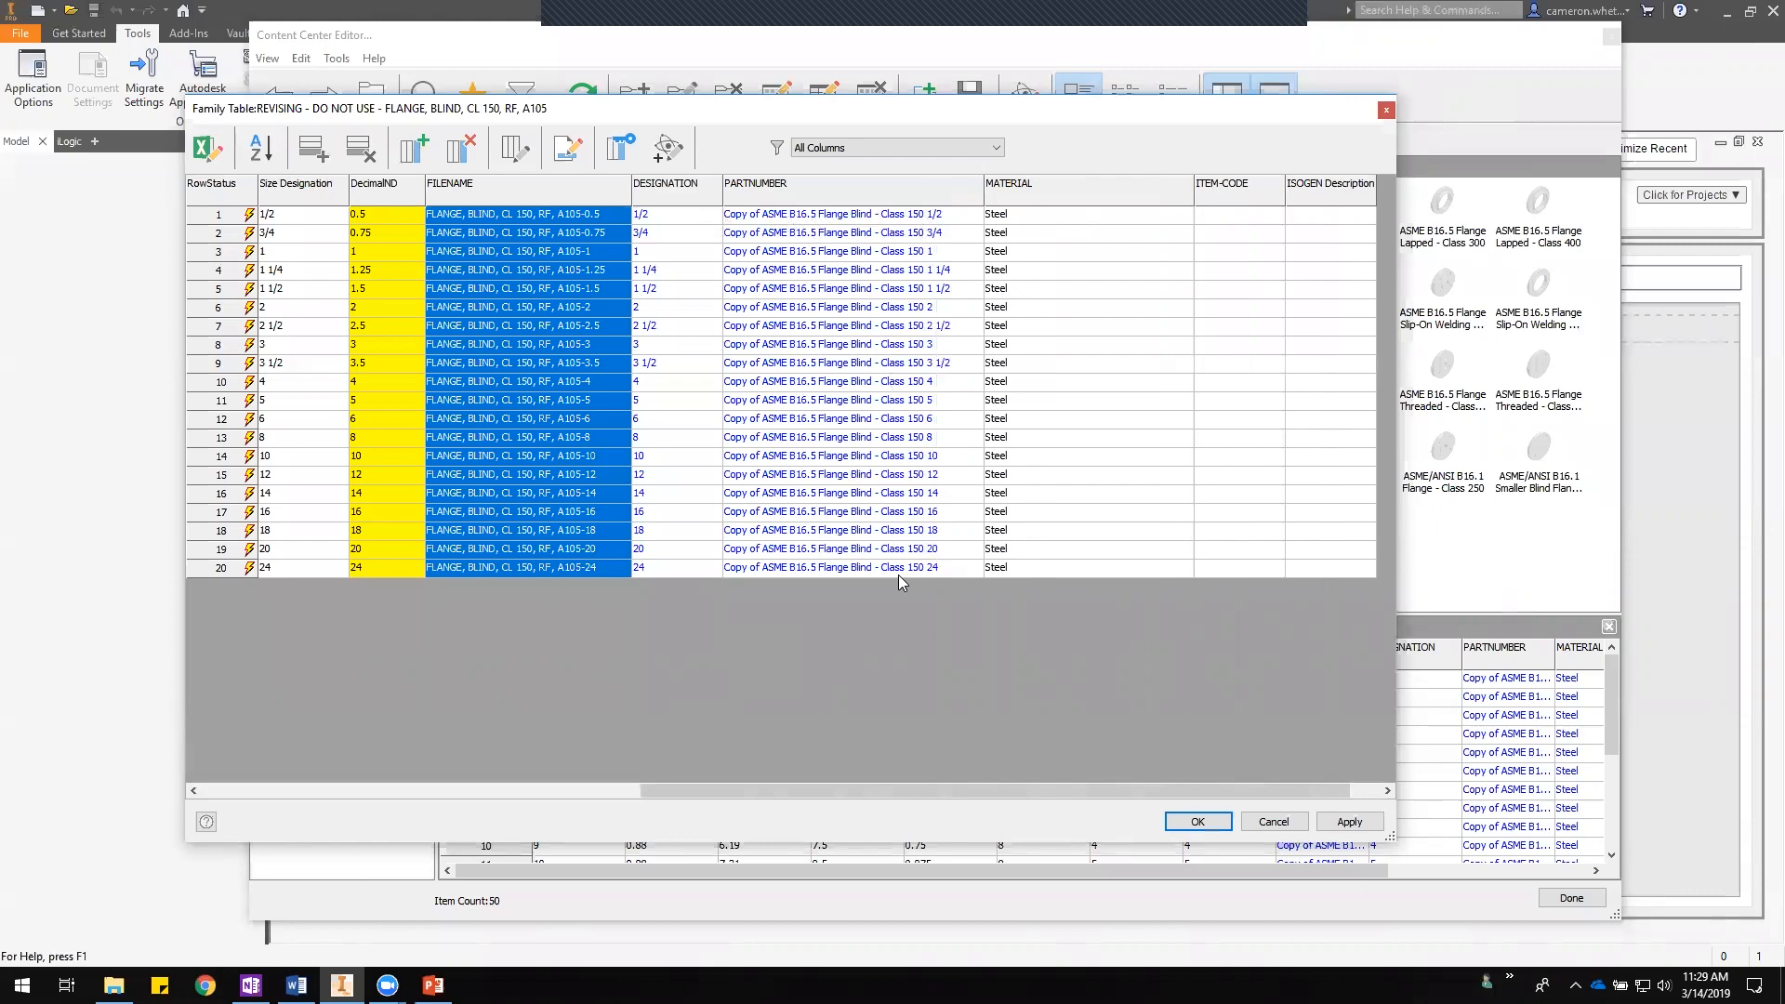
right_click(805, 198)
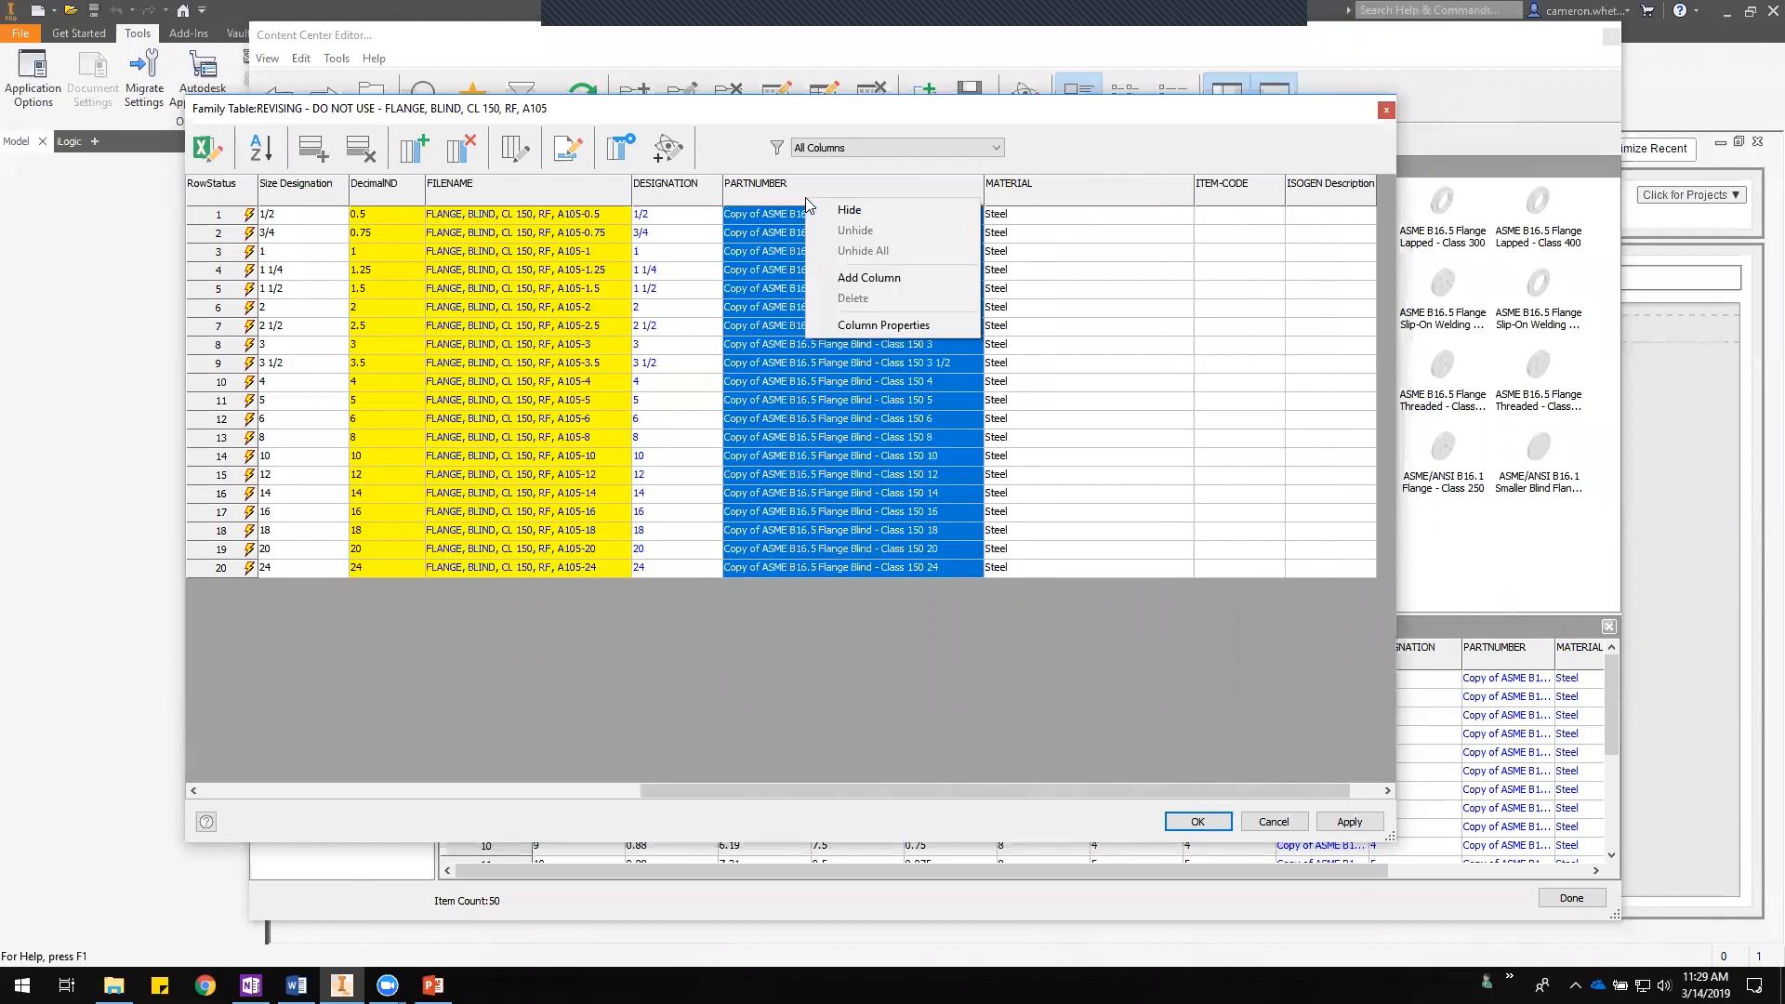
click(852, 325)
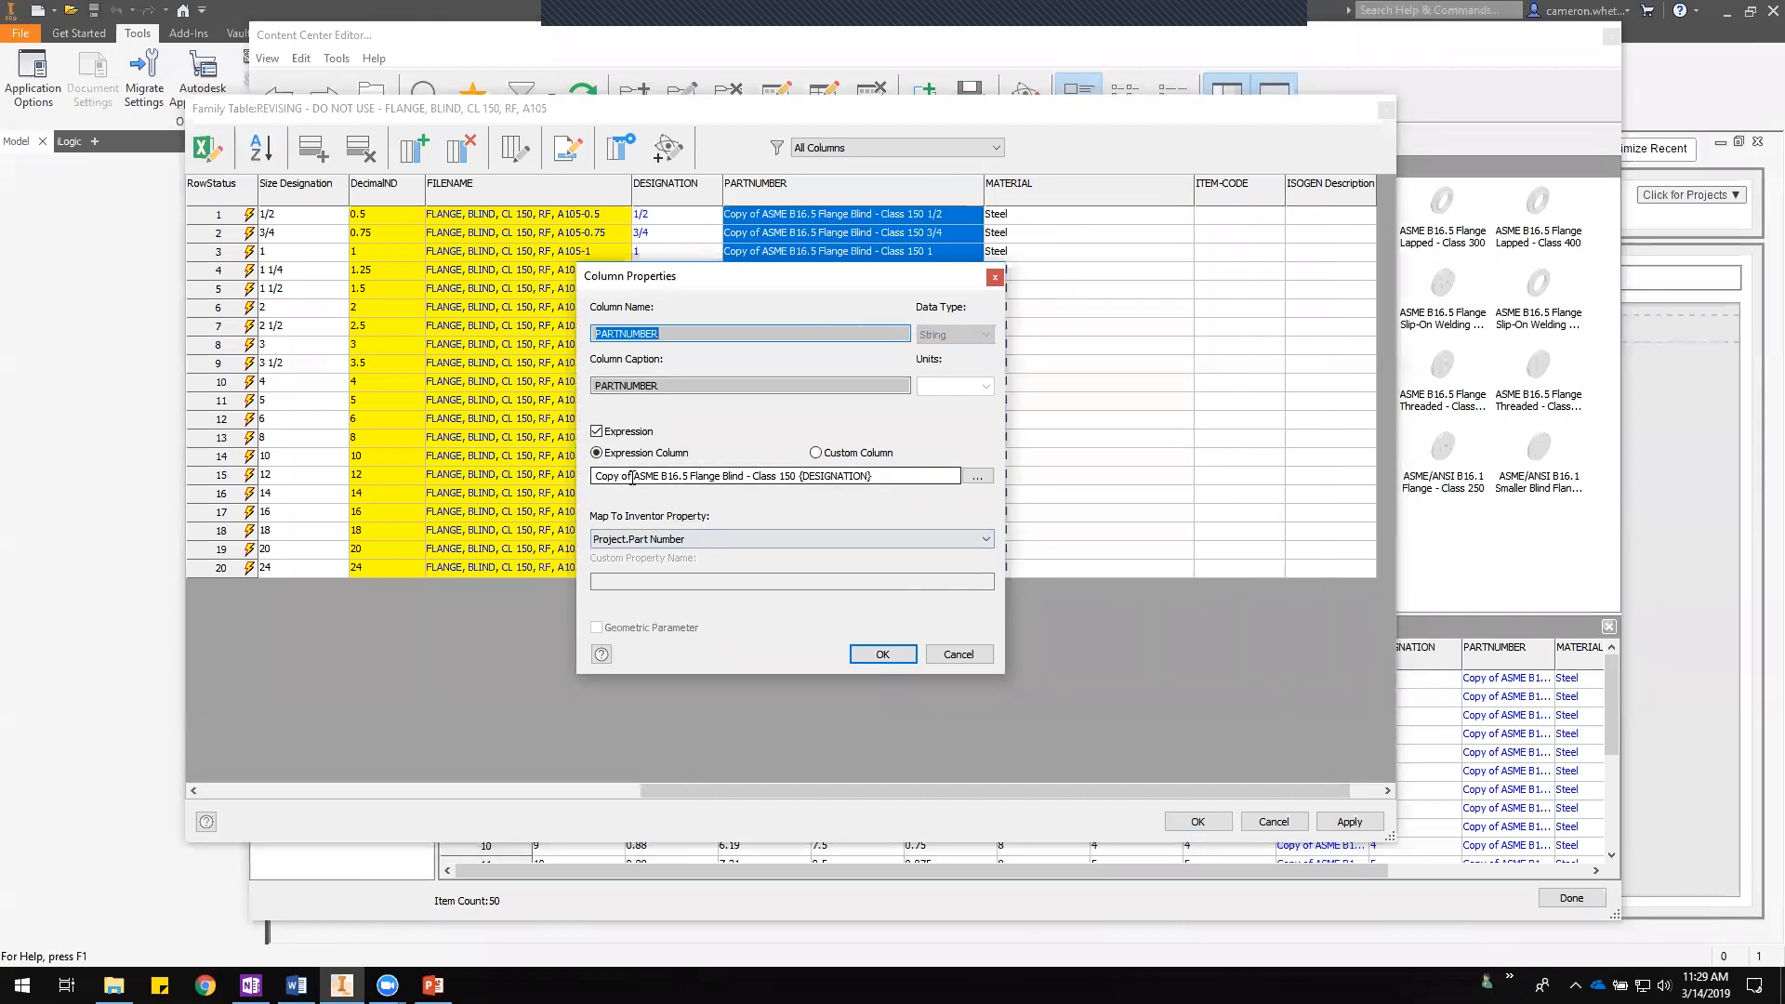
drag(635, 476, 492, 479)
key(BackSpace)
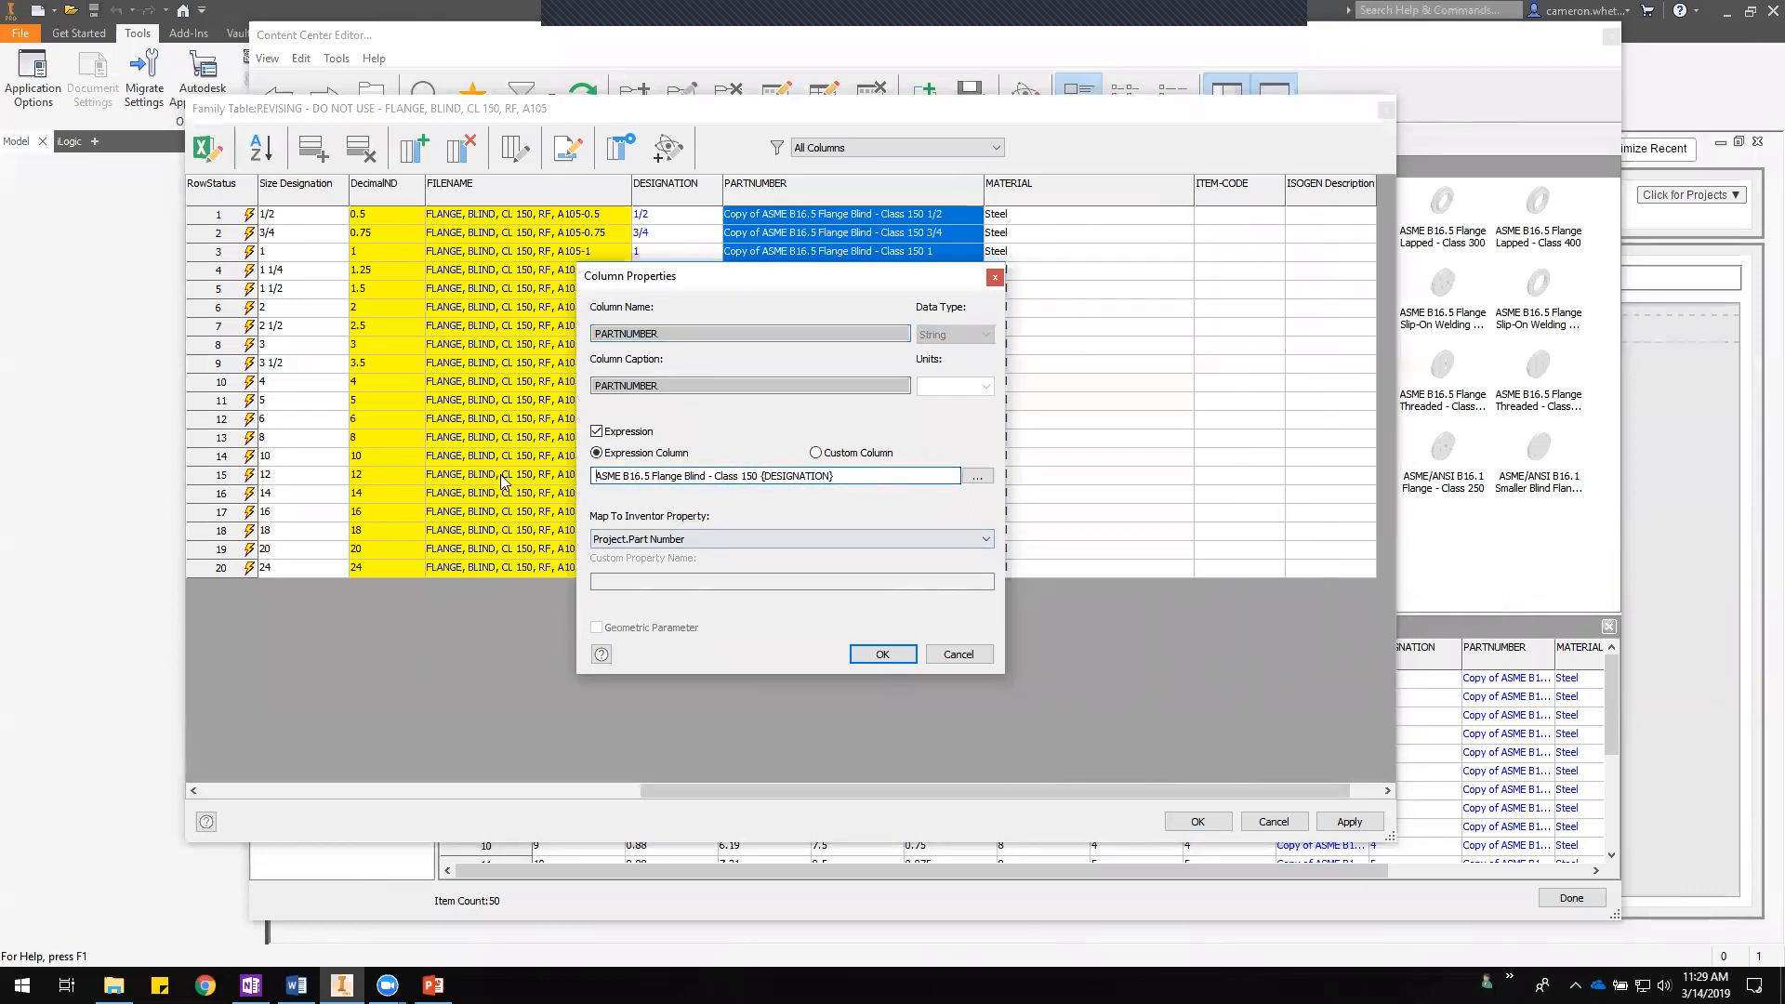
click(883, 655)
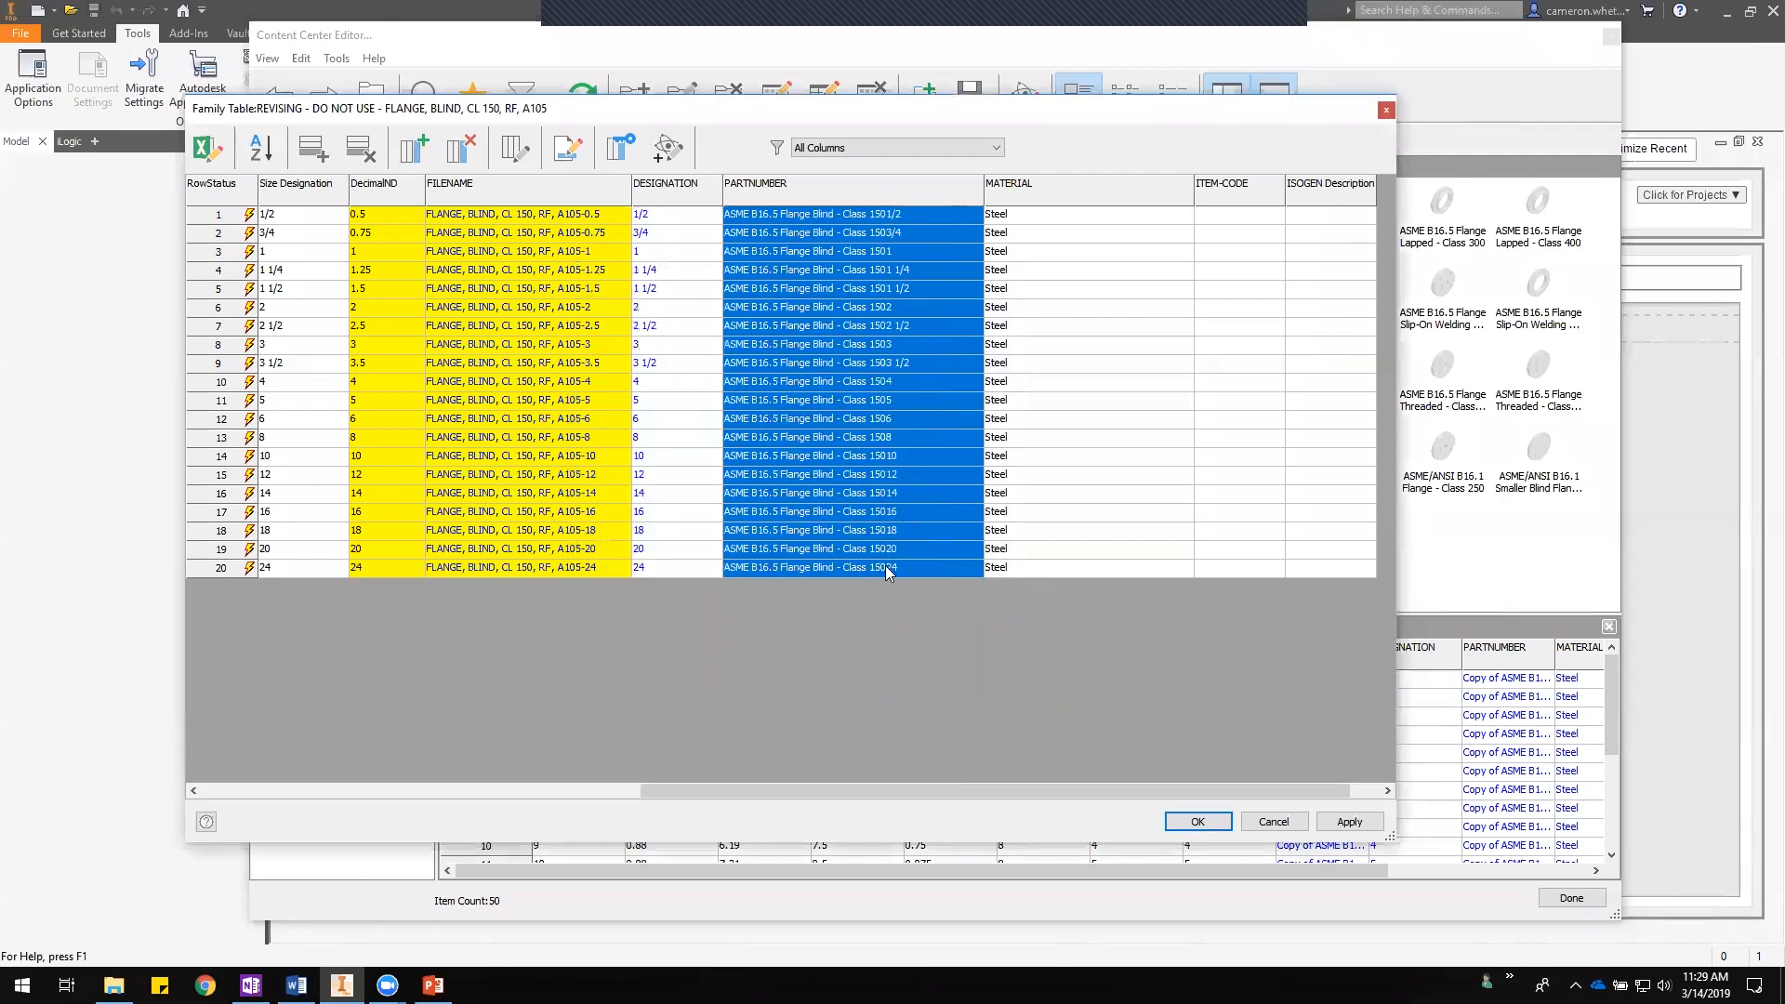
- Add a new family table column named Description with the caption Description
click(950, 567)
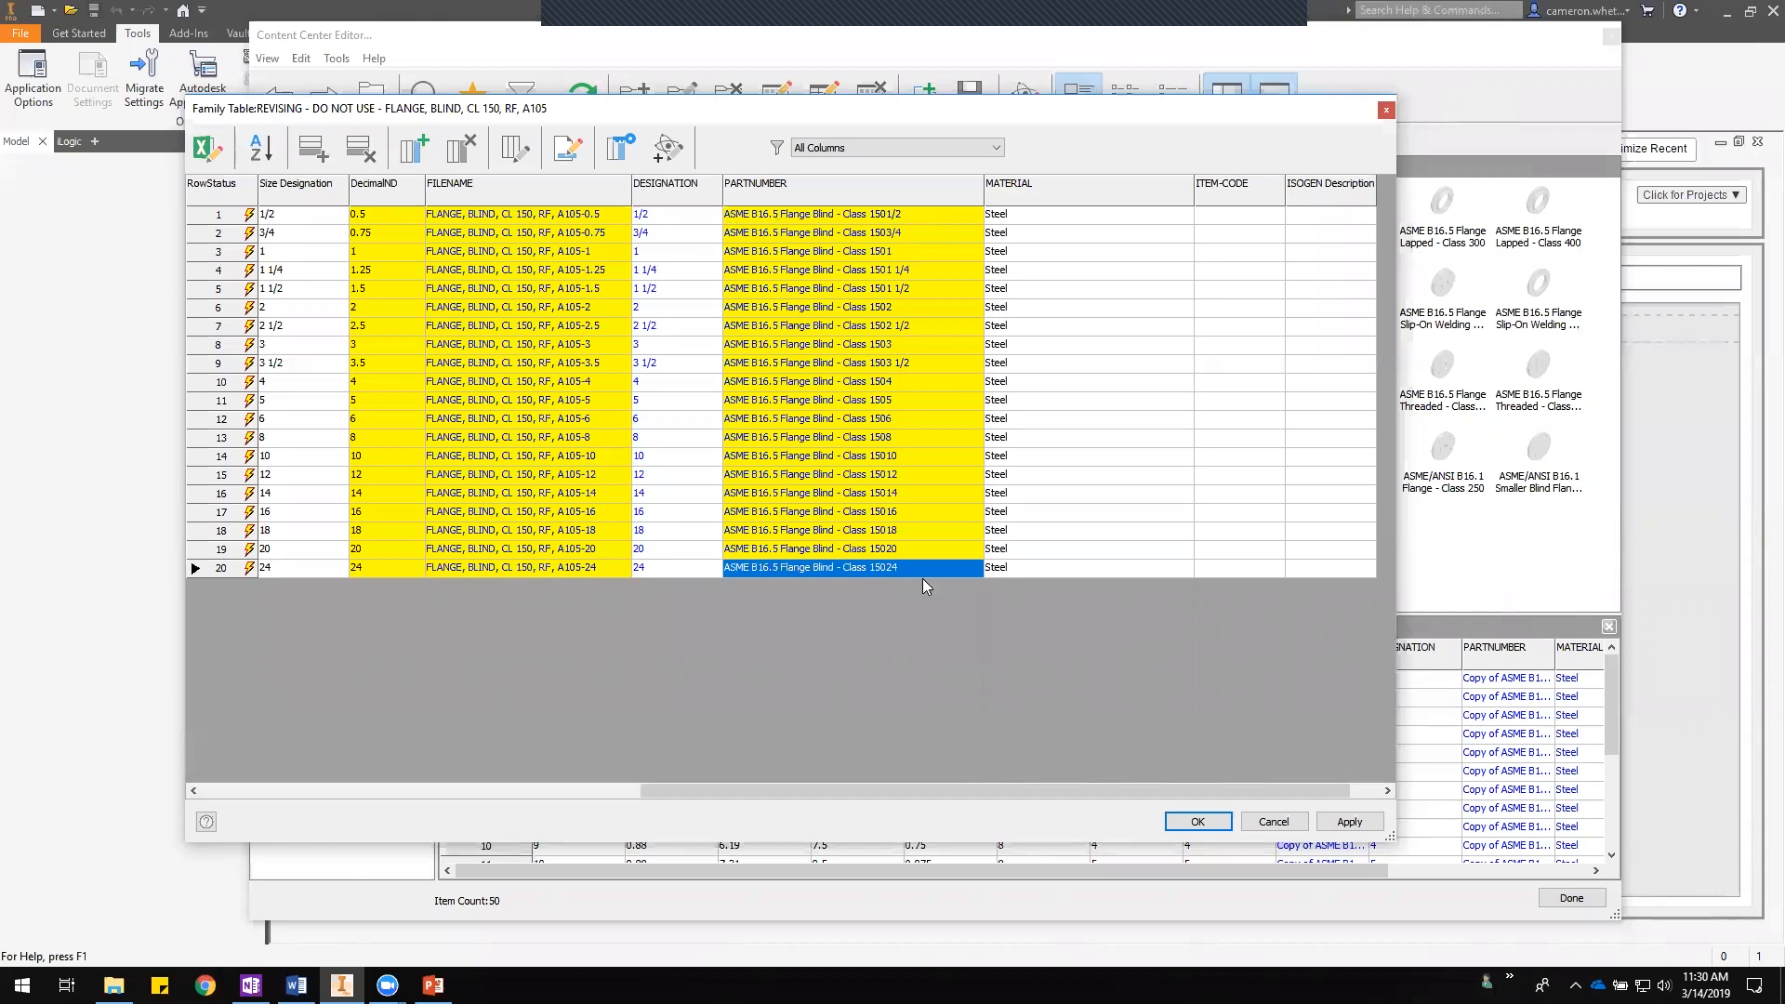
drag(983, 186, 948, 189)
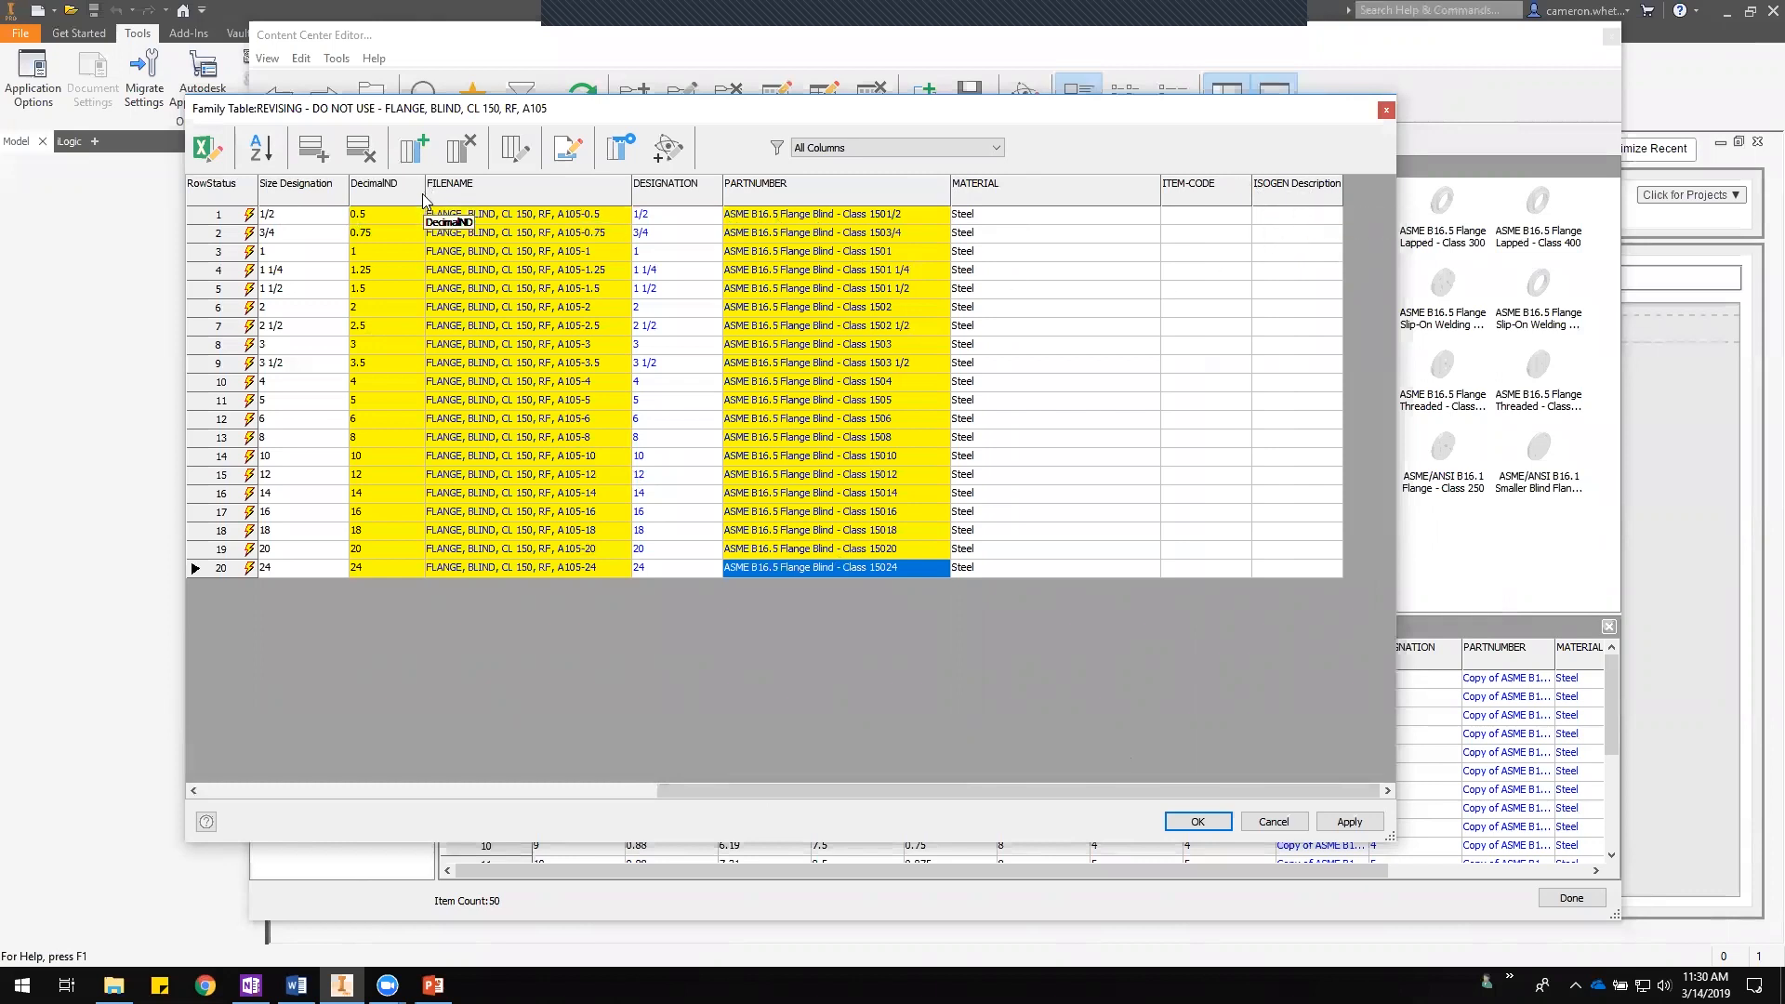
click(416, 150)
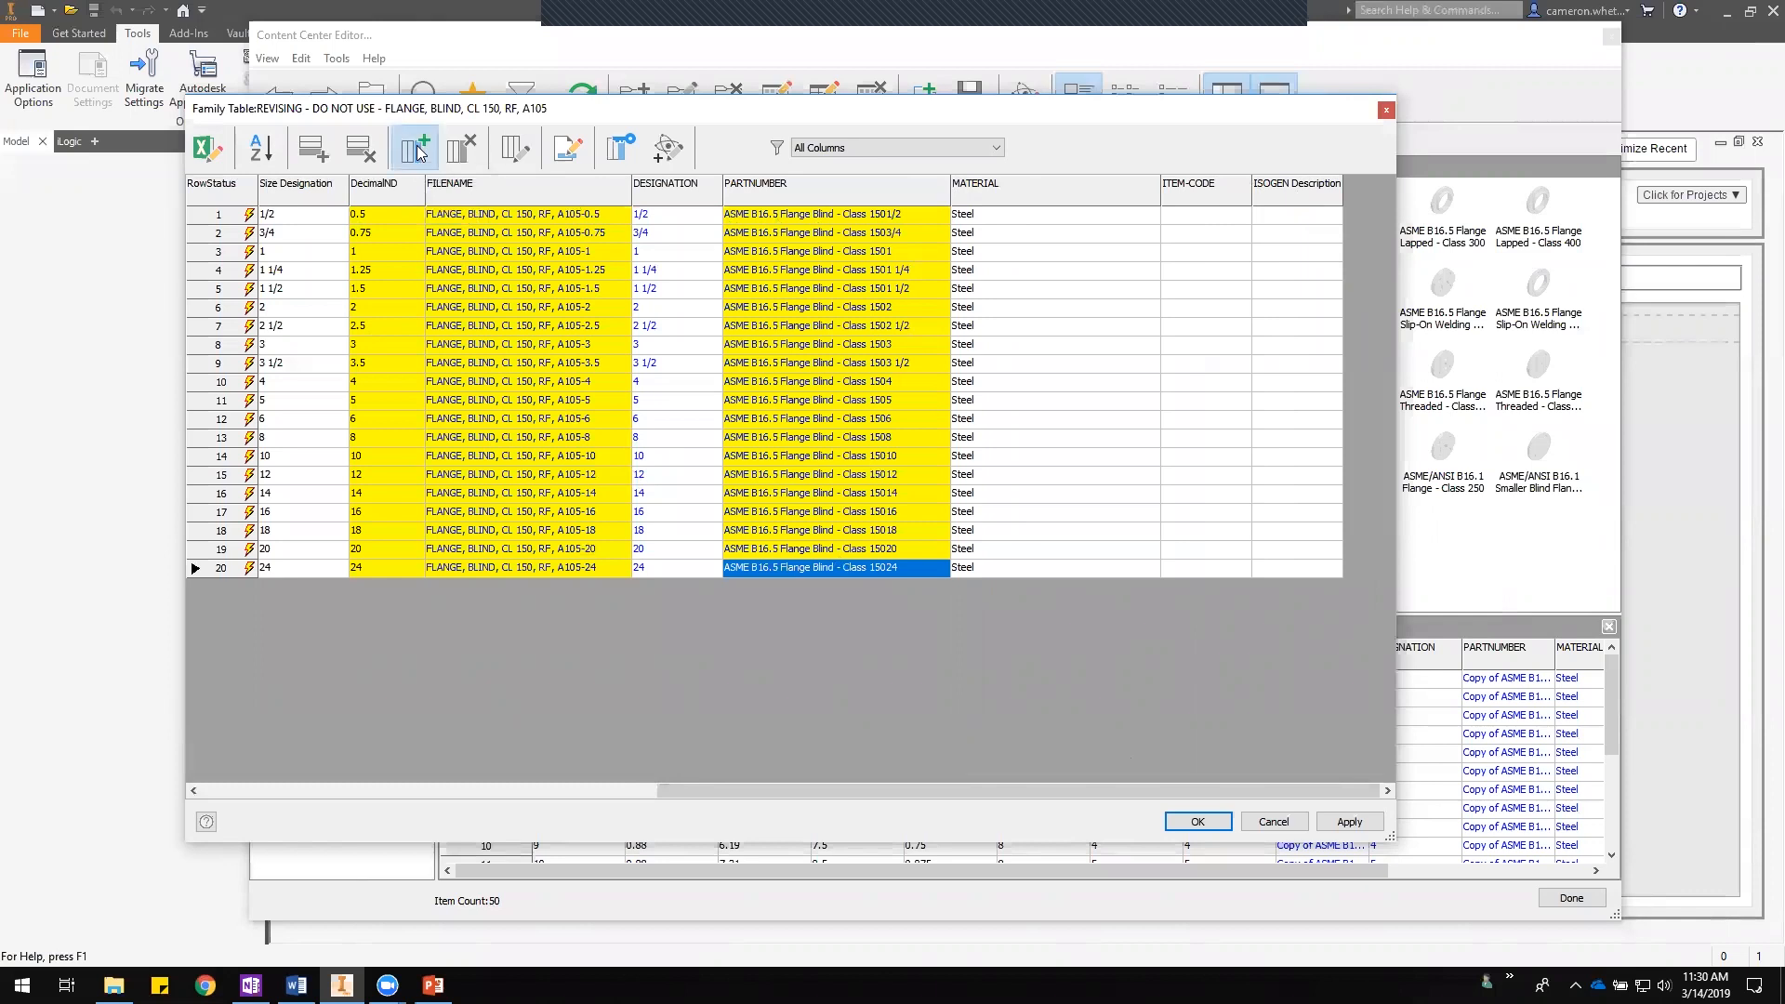
text(Desc)
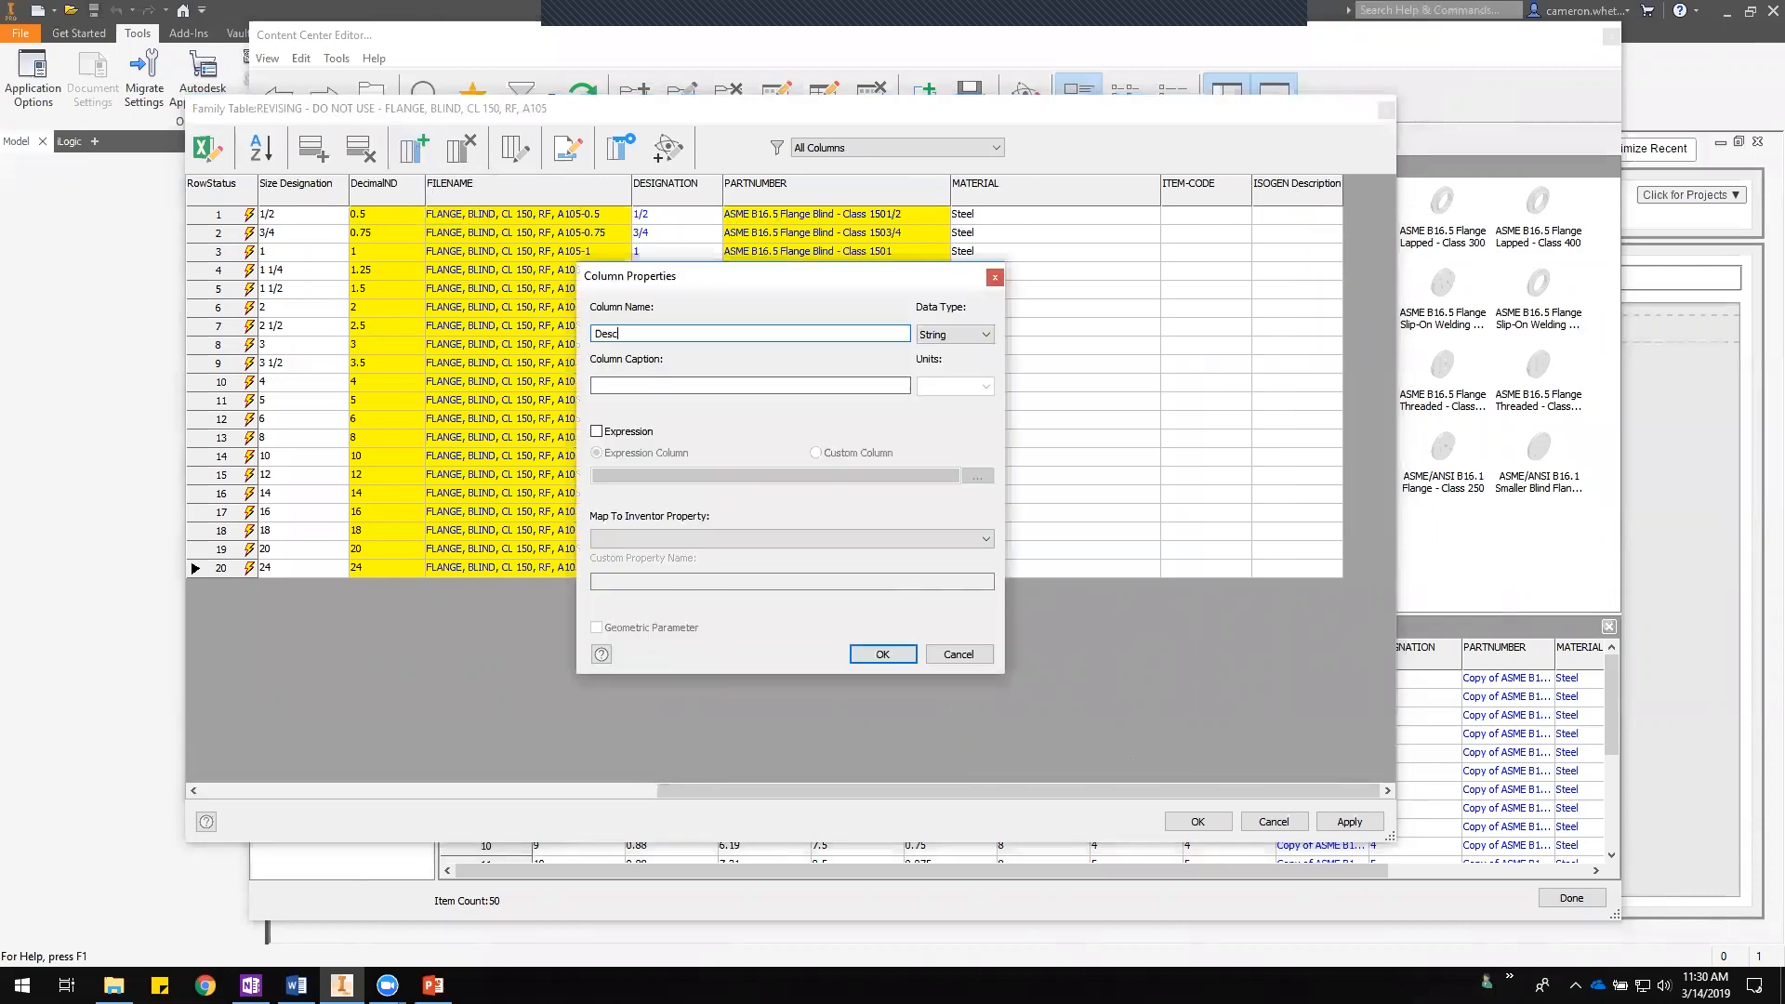
text(ription)
key(ctrl+a)
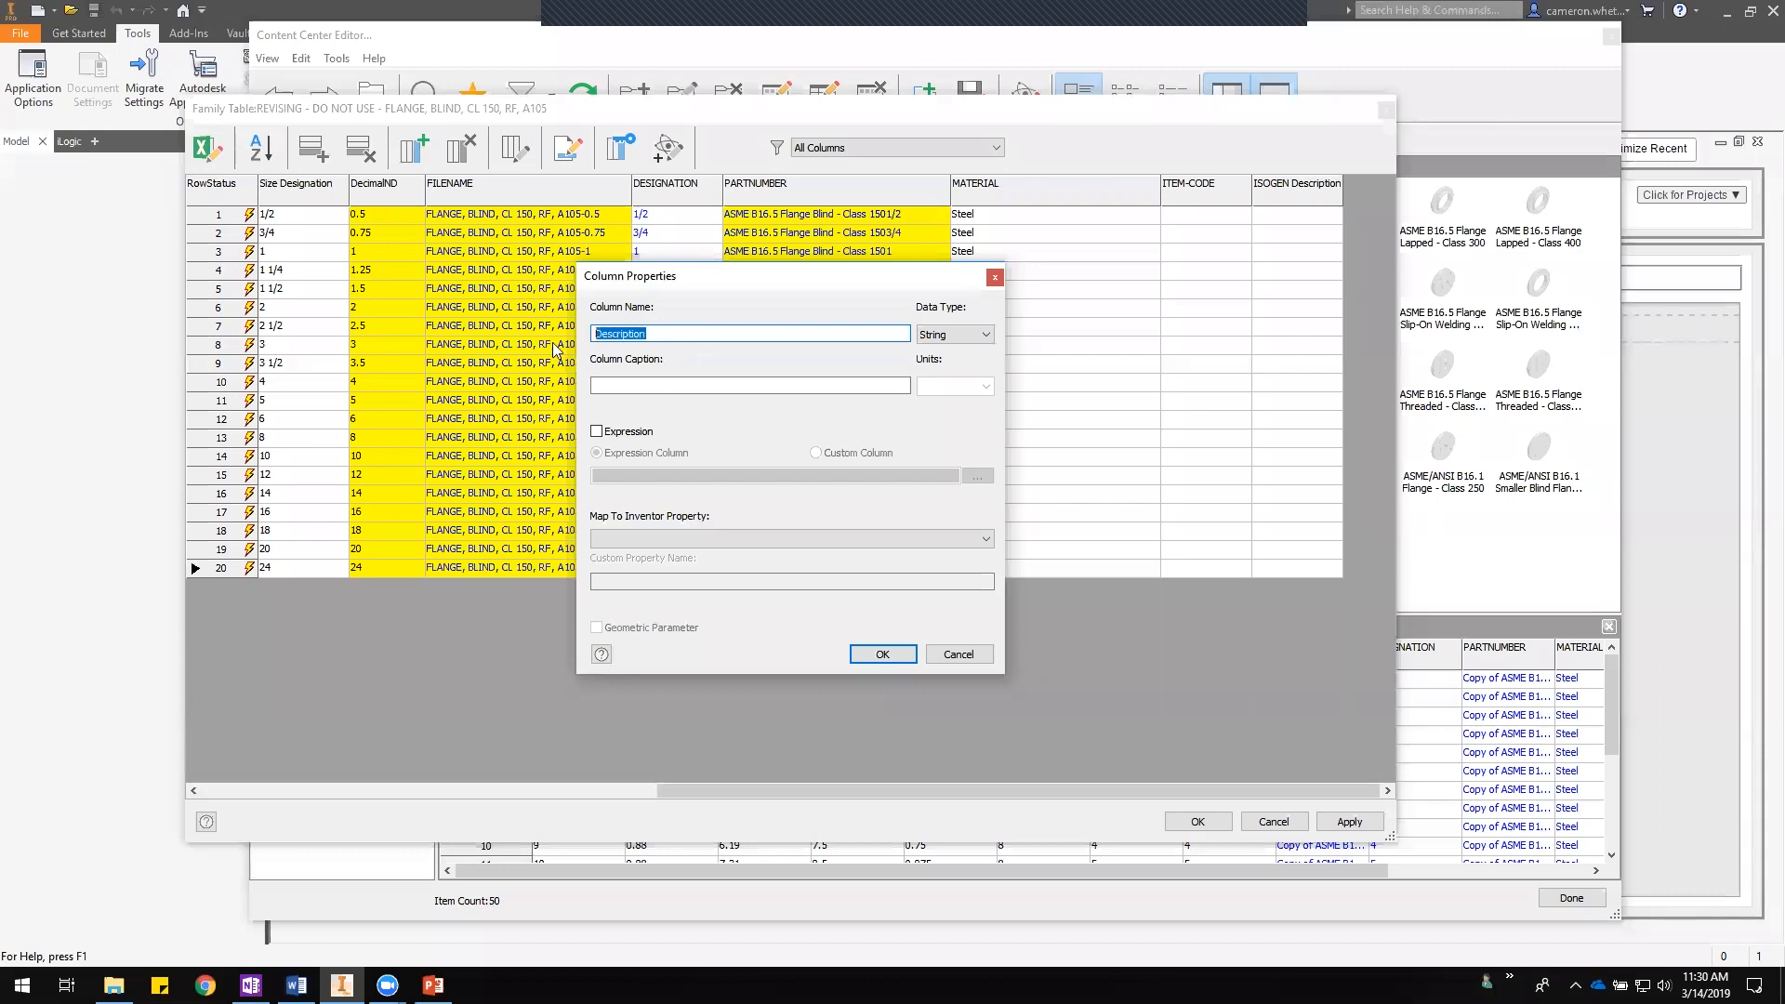
key(ctrl+c)
click(648, 388)
key(ctrl+v)
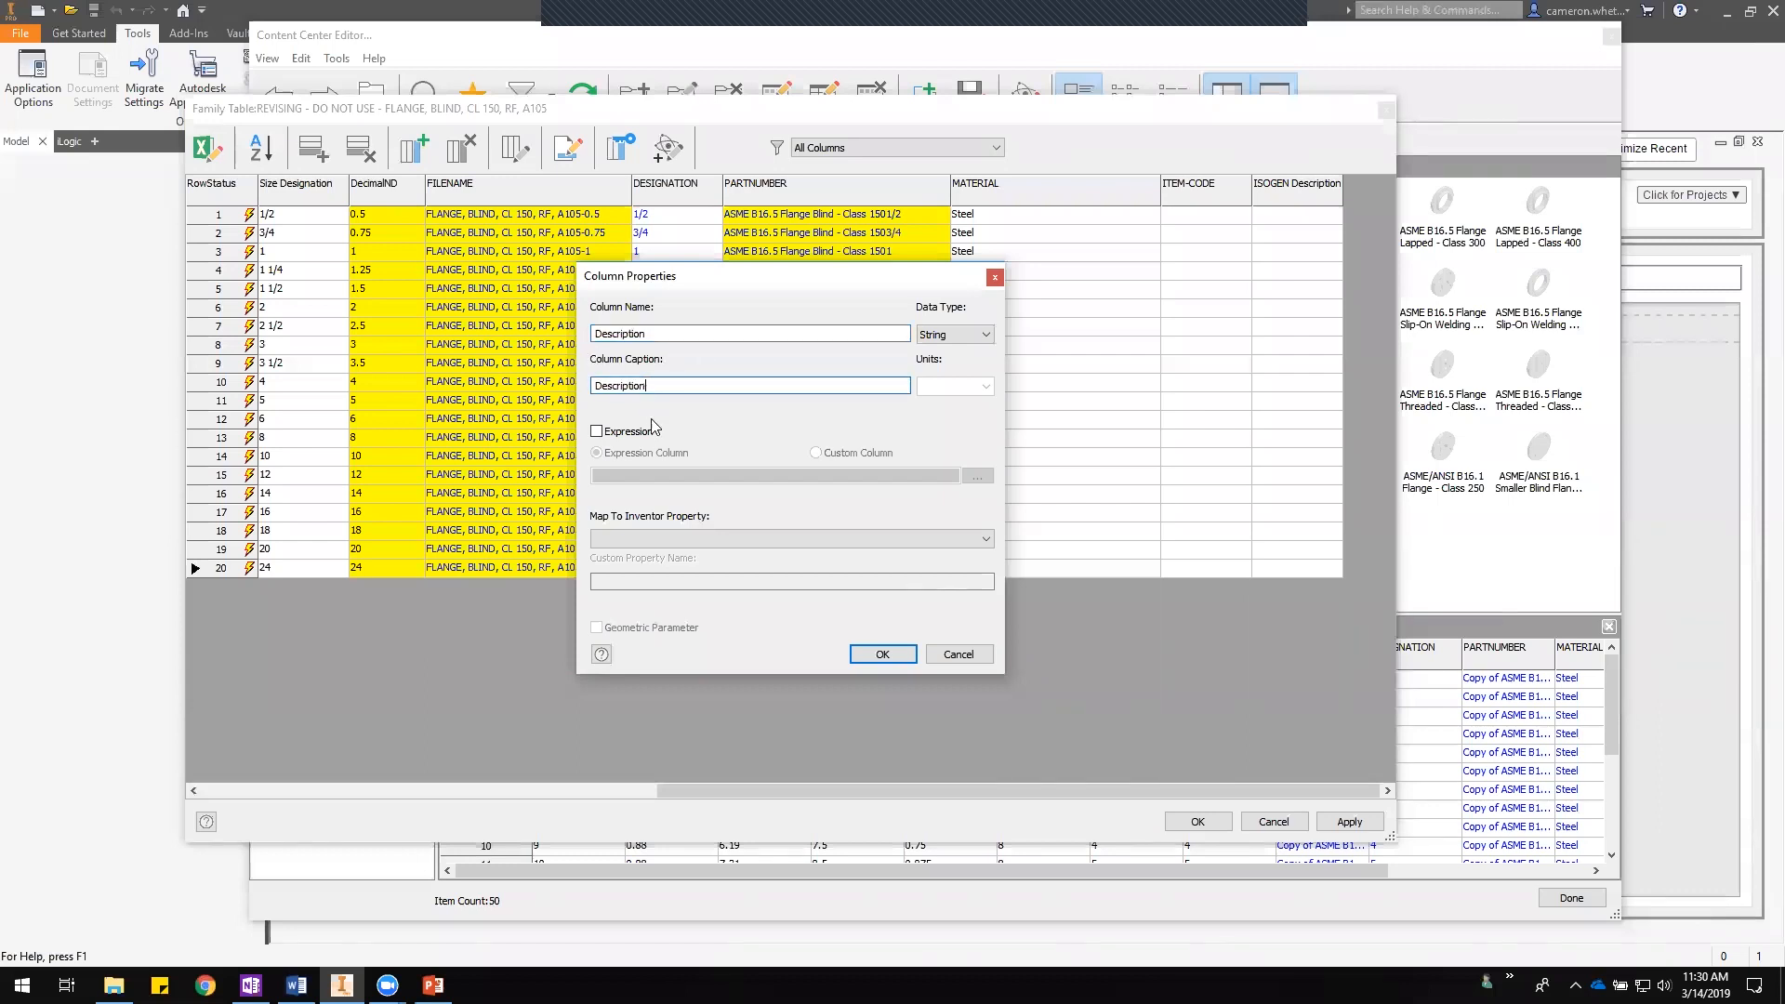
click(657, 334)
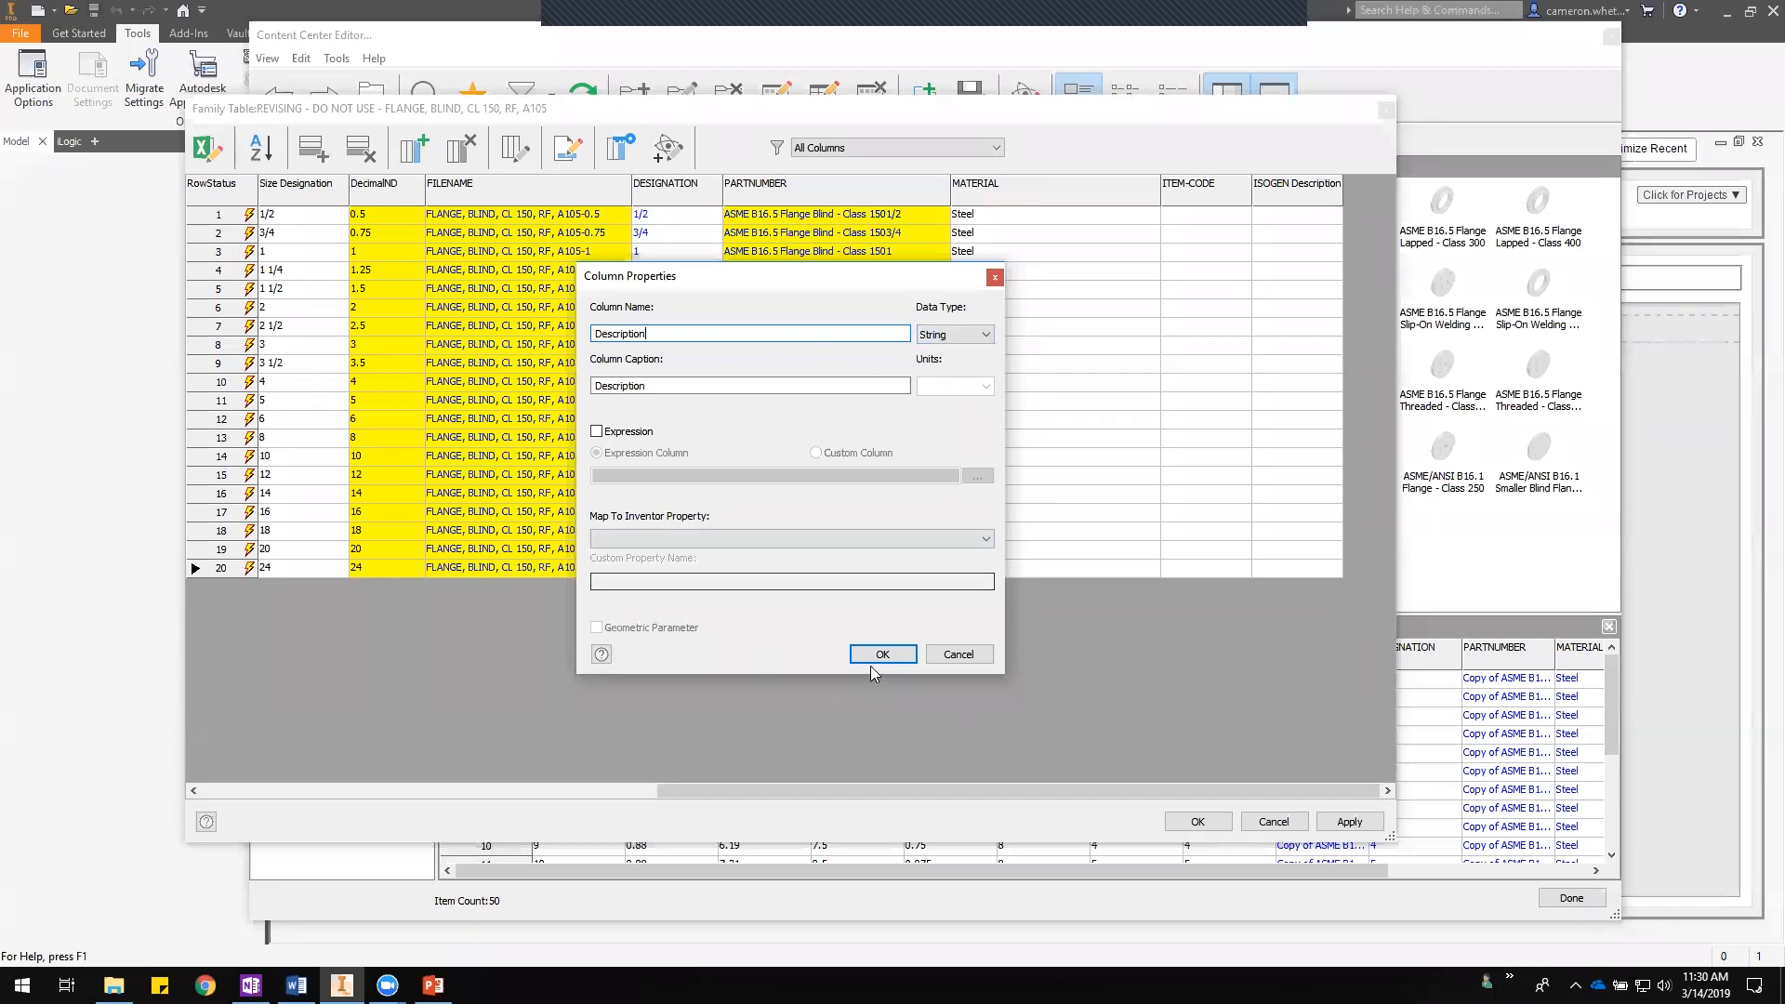
- Make Description an expression column combining FLANGE, BLIND, the DecimalND parameter, CL 150 and RF
click(597, 431)
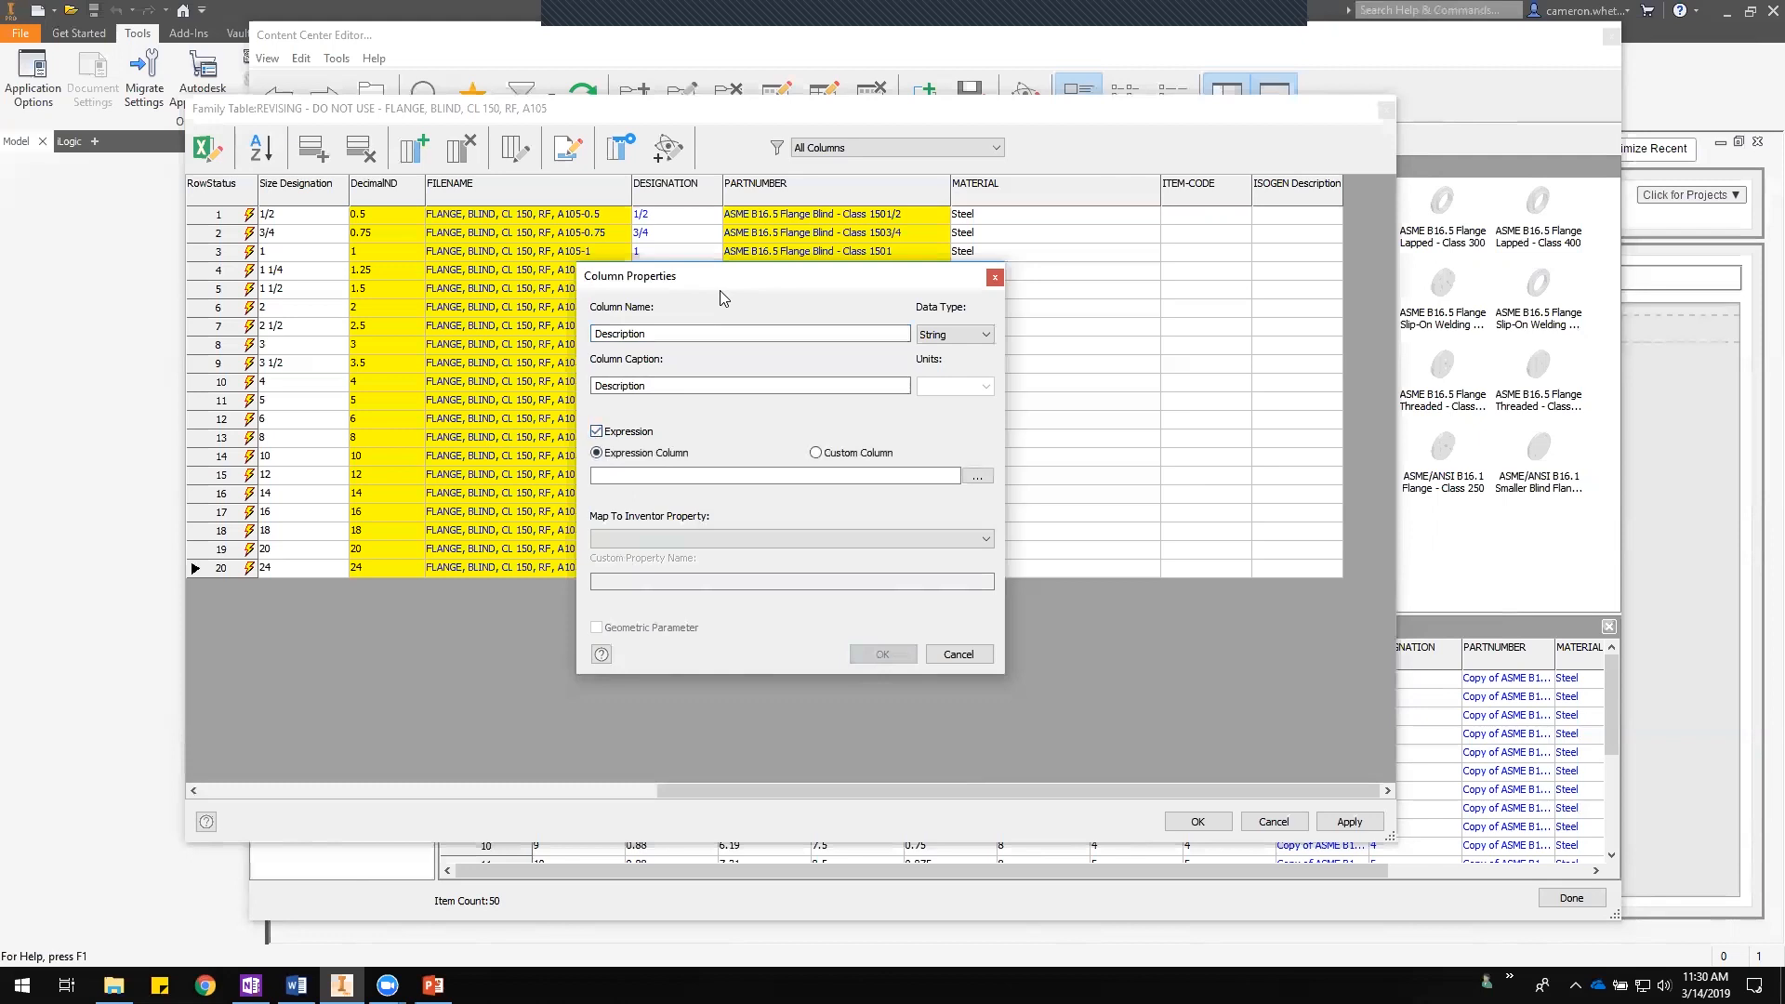
drag(722, 292, 837, 342)
click(772, 526)
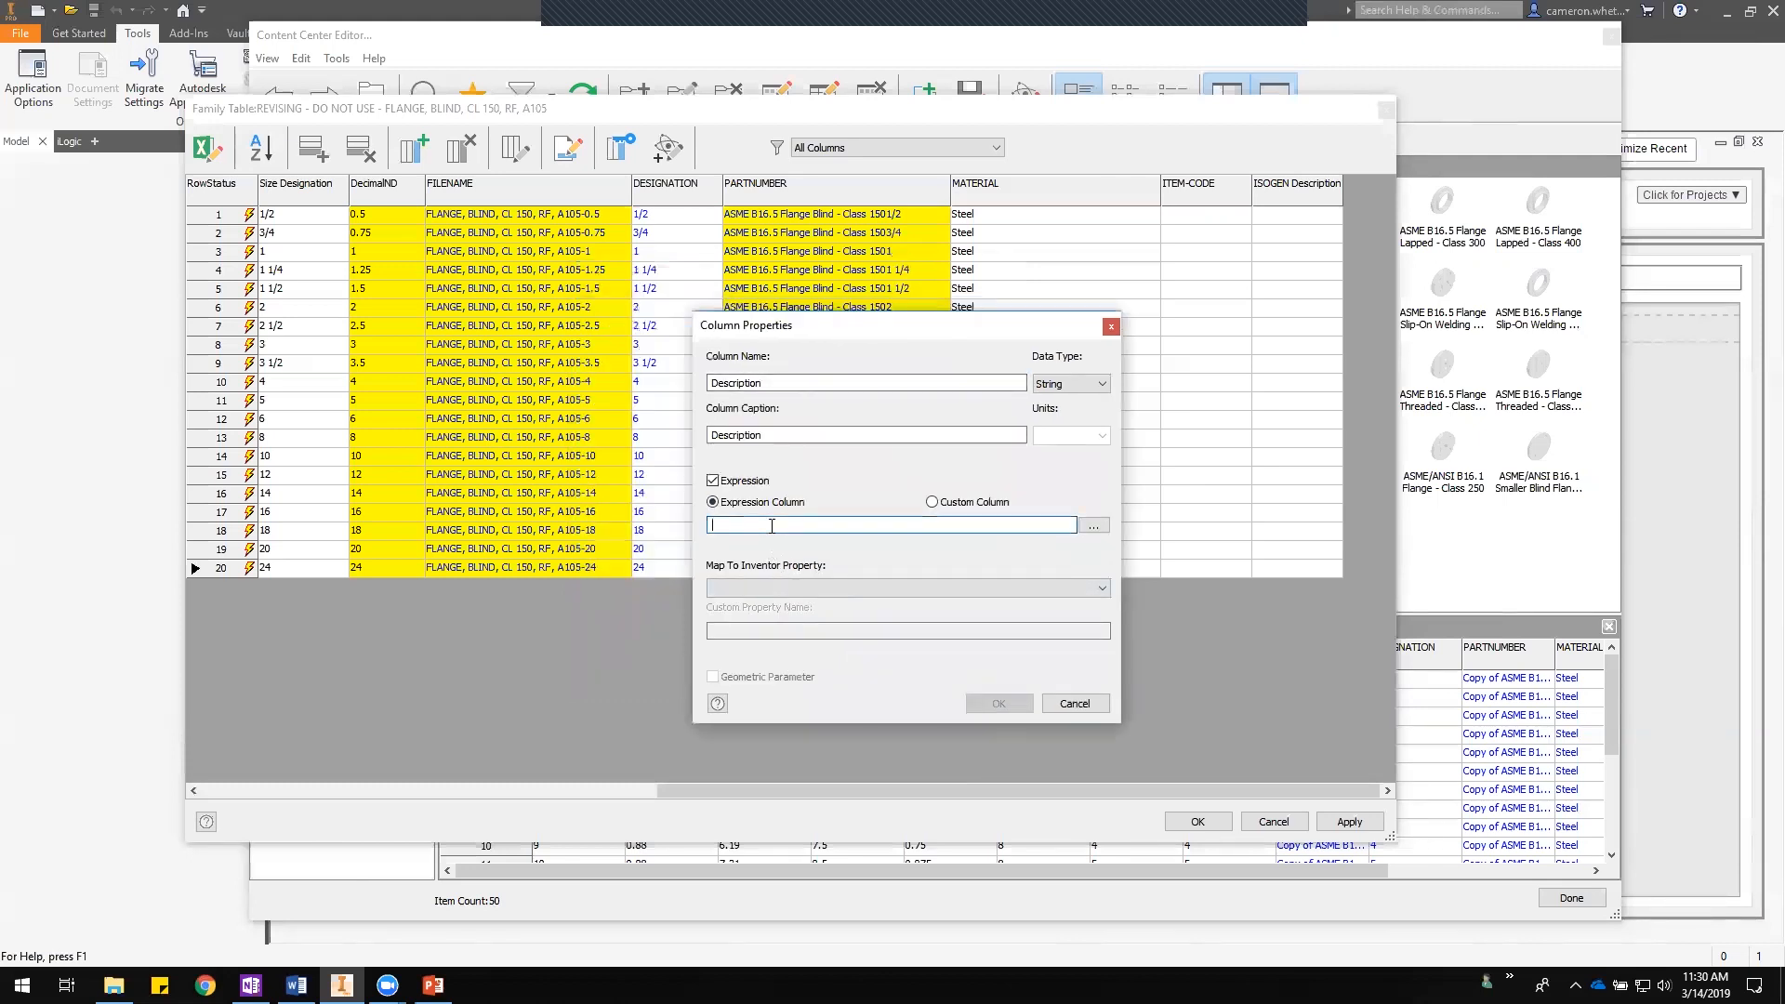
text(FLANGE, BLIND,)
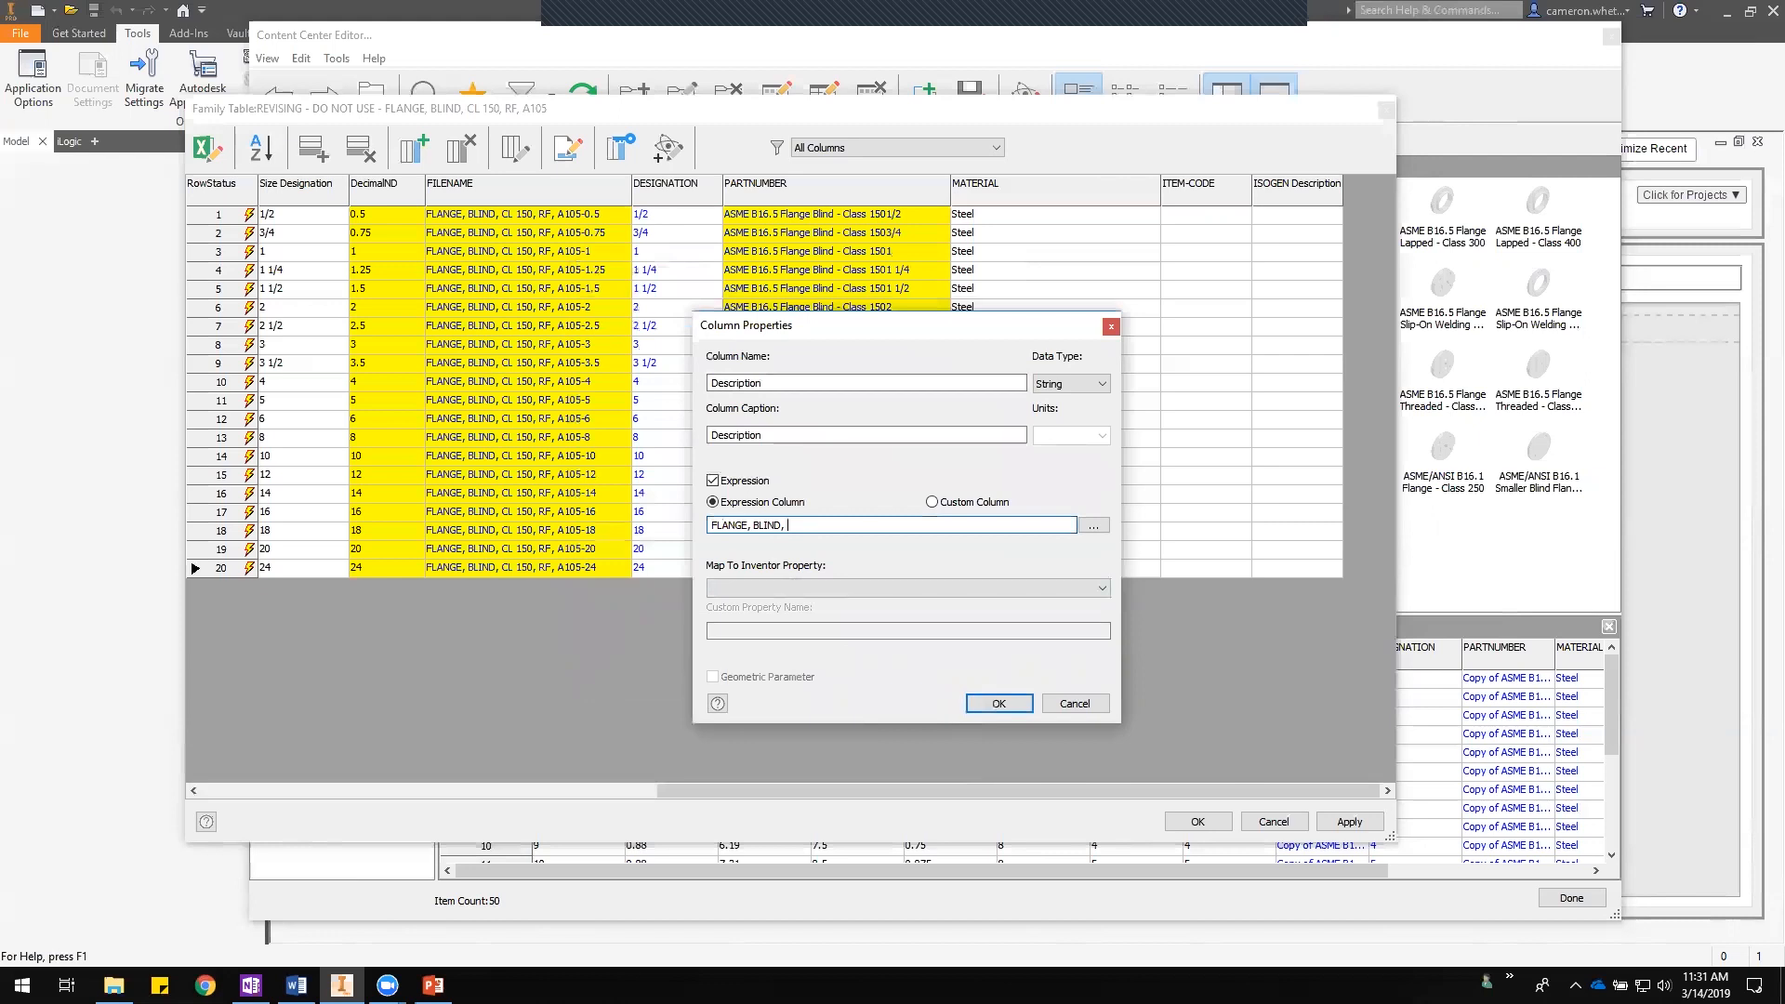
click(1081, 527)
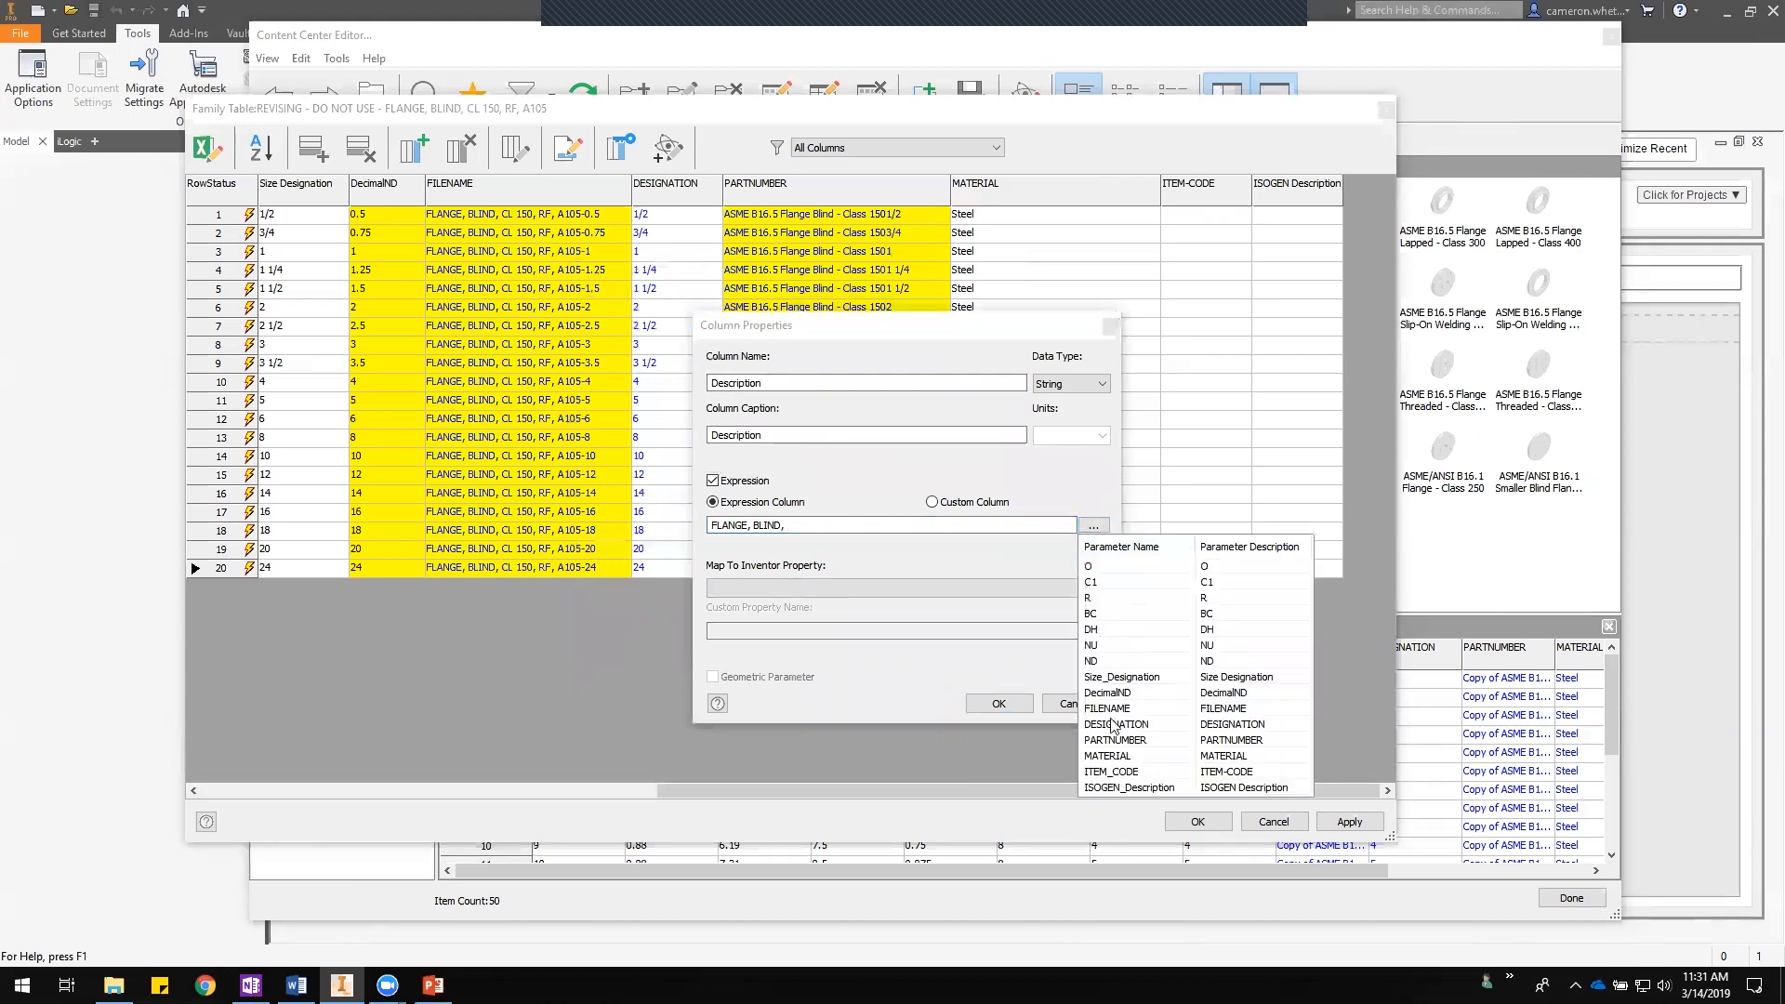
click(1105, 695)
click(1105, 695)
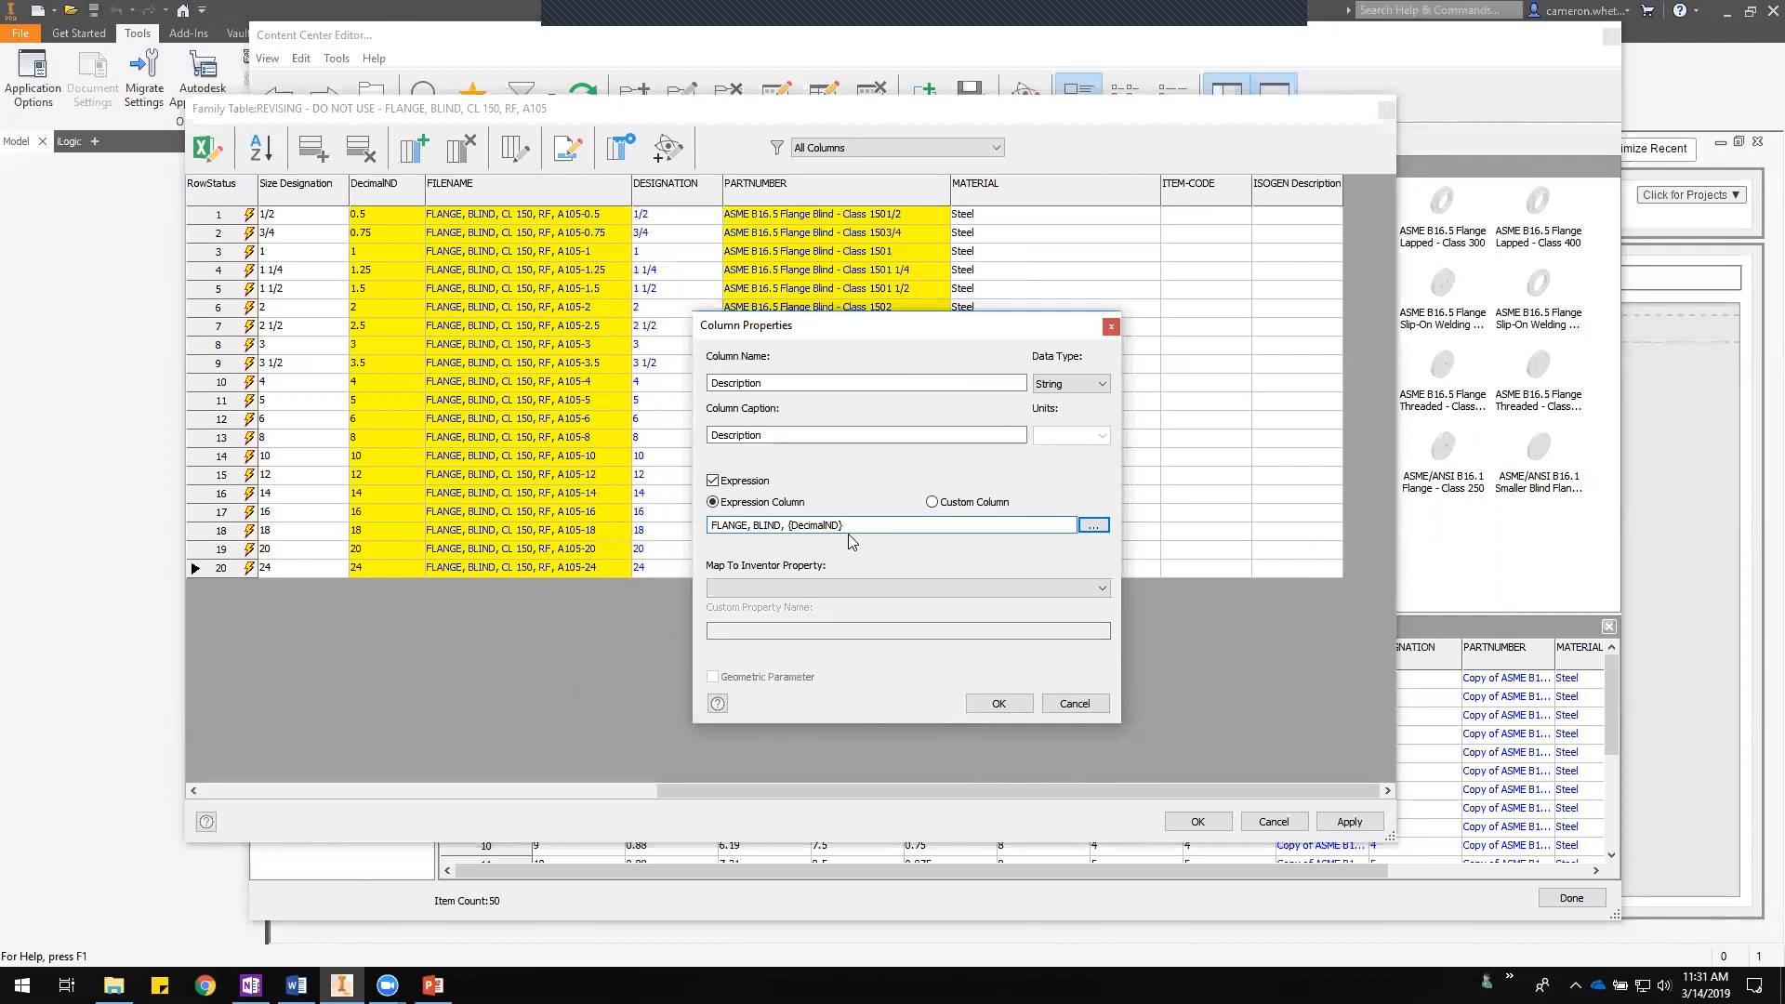
text(, CL 150, R)
click(998, 703)
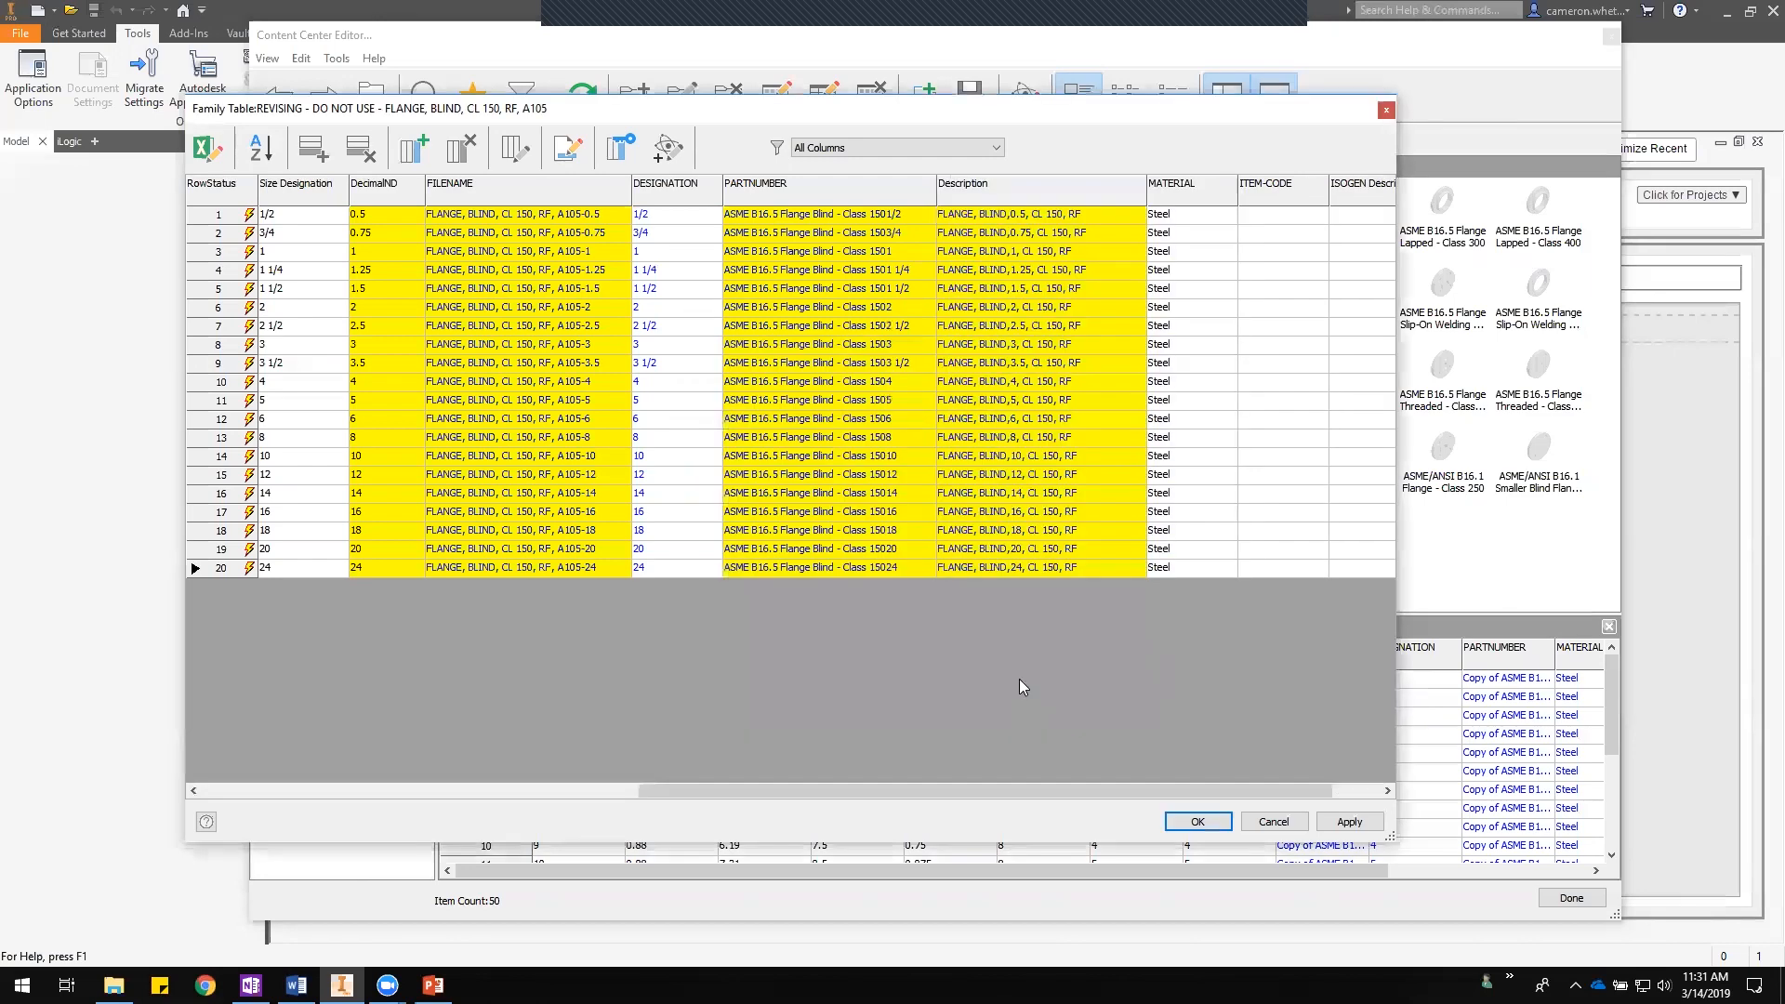
- Edit the Description expression to wrap its literal text segments in quotation marks
right_click(1043, 191)
click(1095, 321)
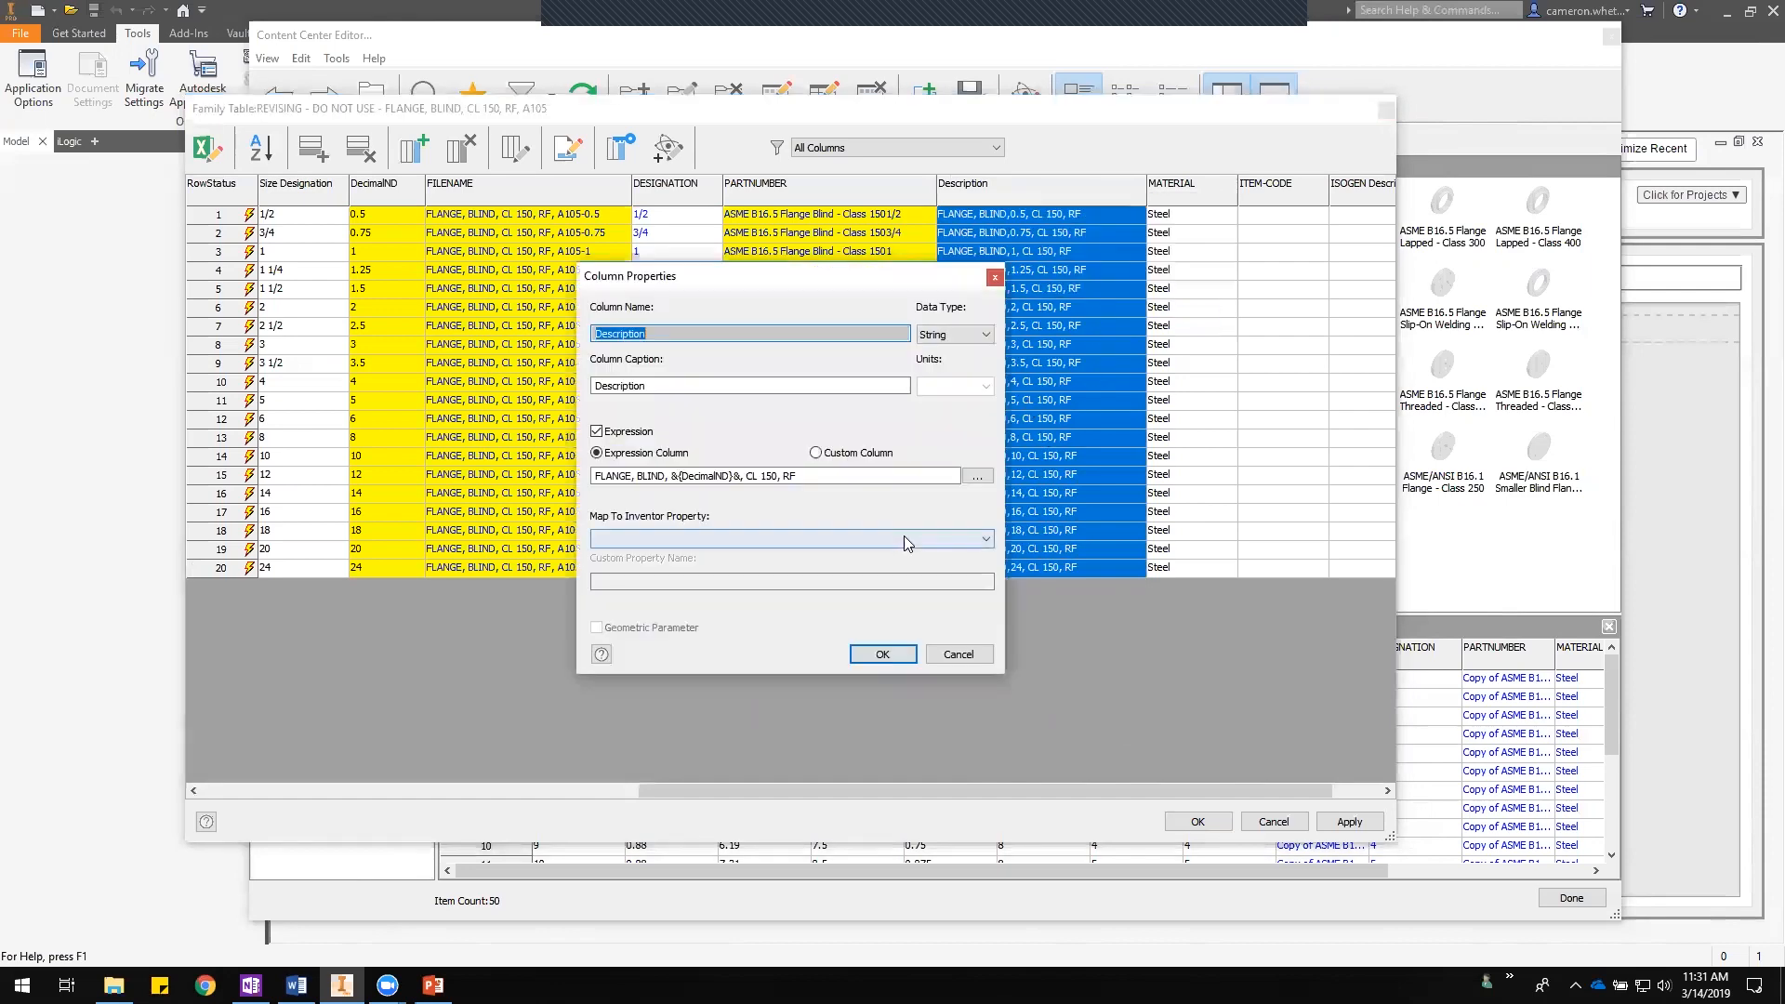
click(671, 476)
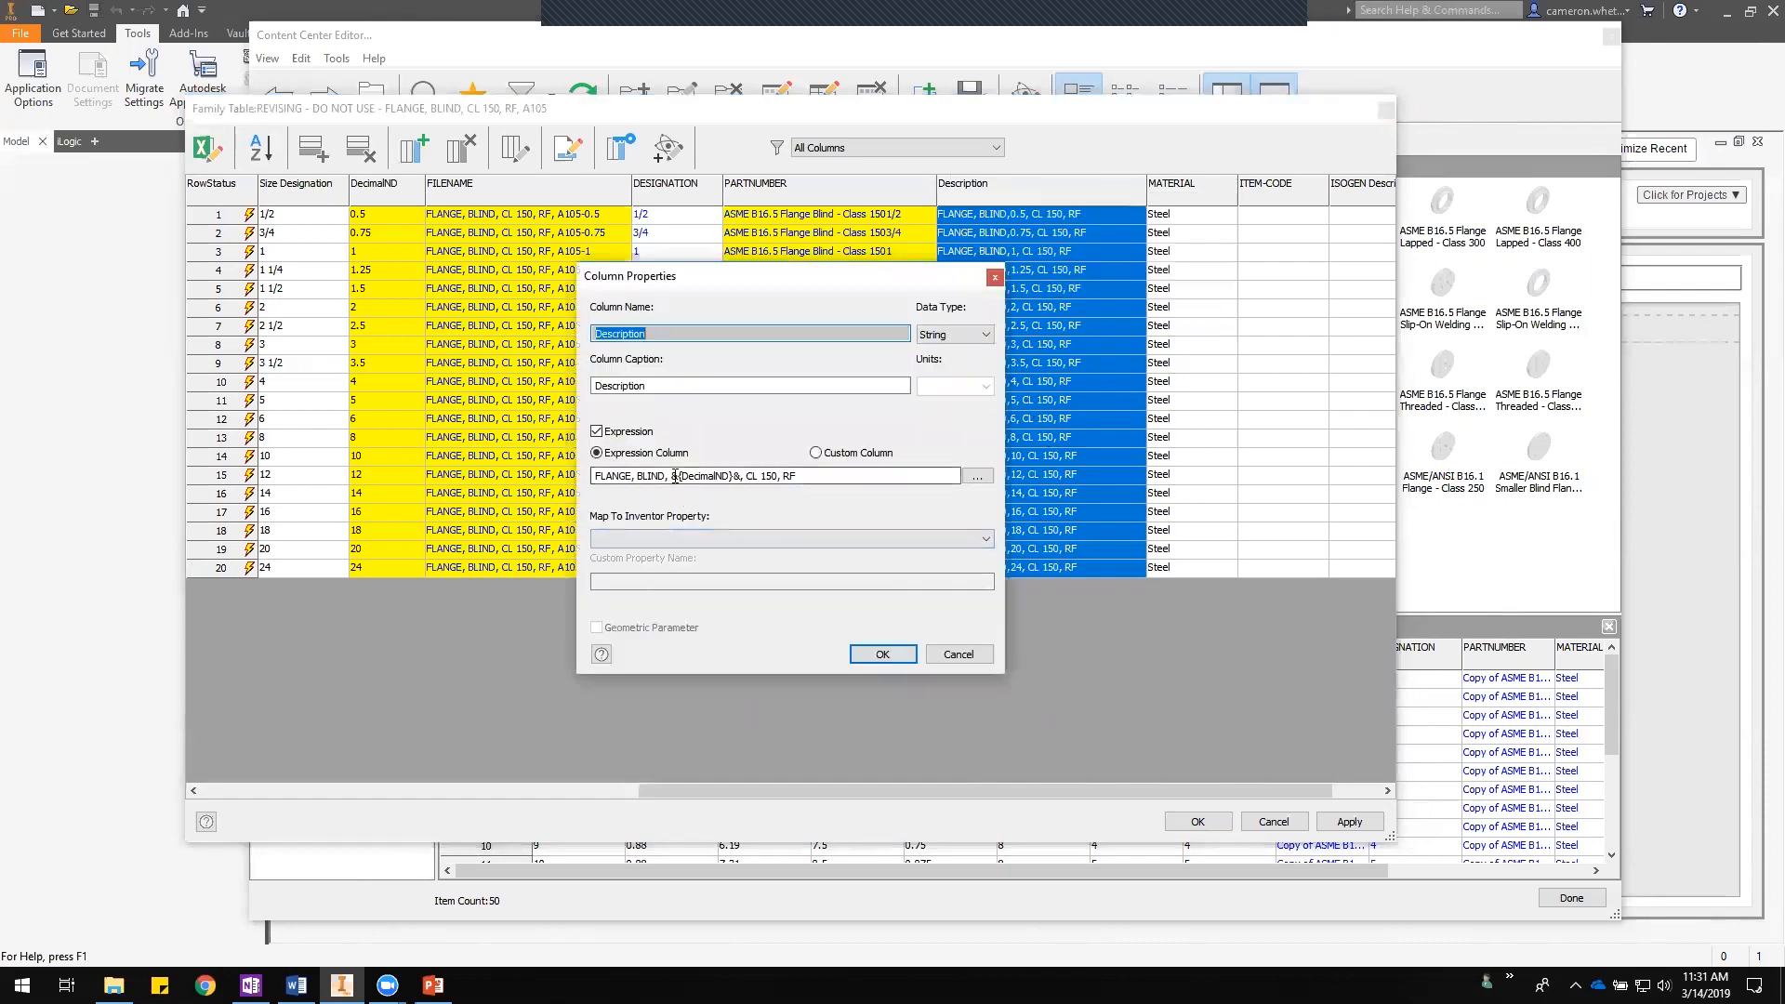
click(592, 476)
text(")
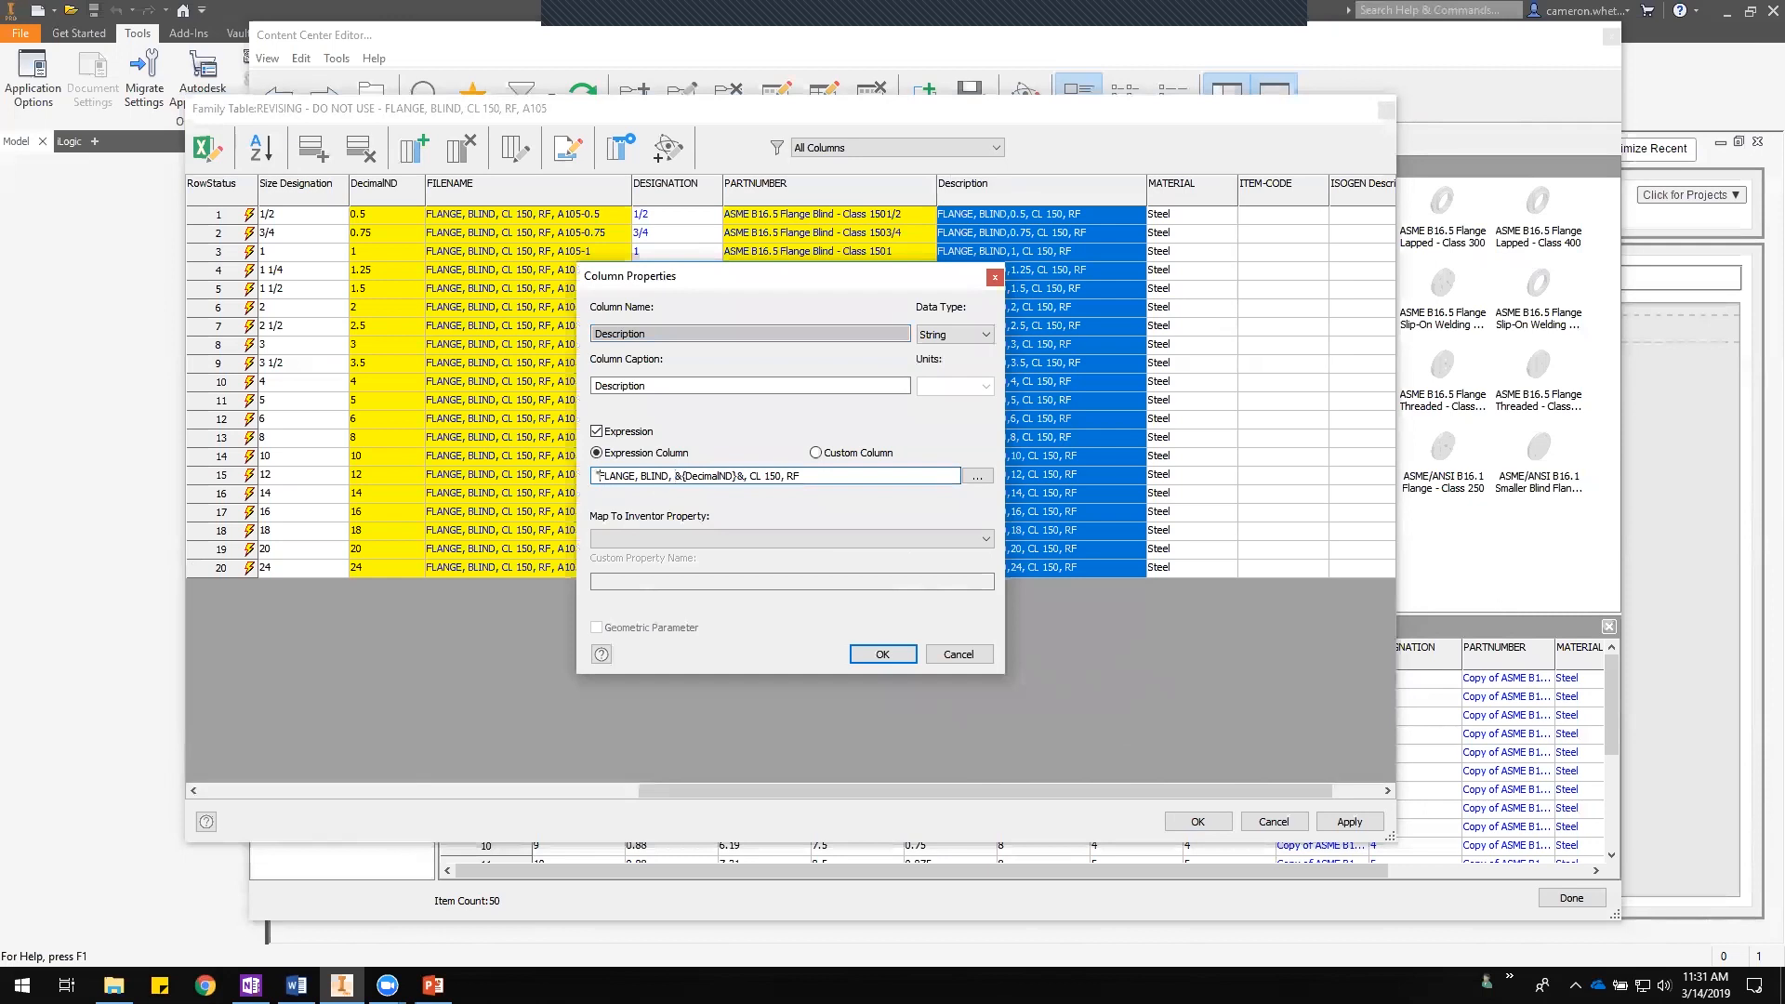
click(671, 476)
text(")
text(")
click(882, 654)
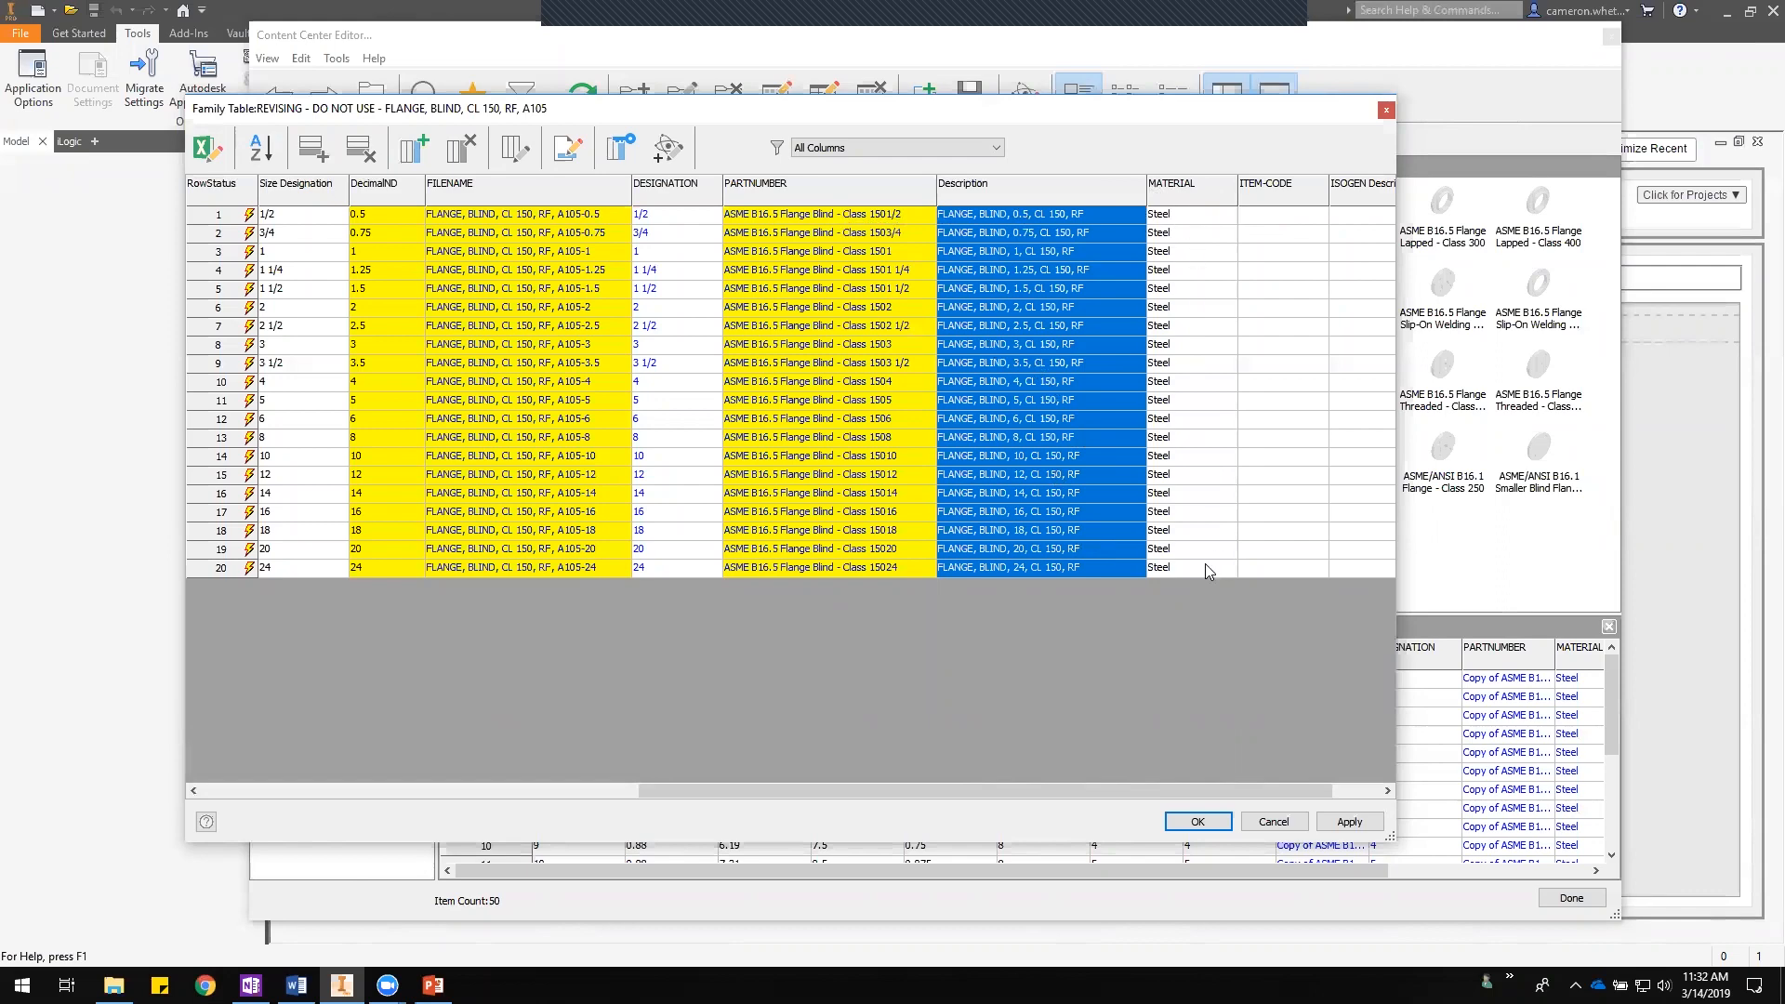
- Set the first row's MATERIAL to A105
click(1186, 215)
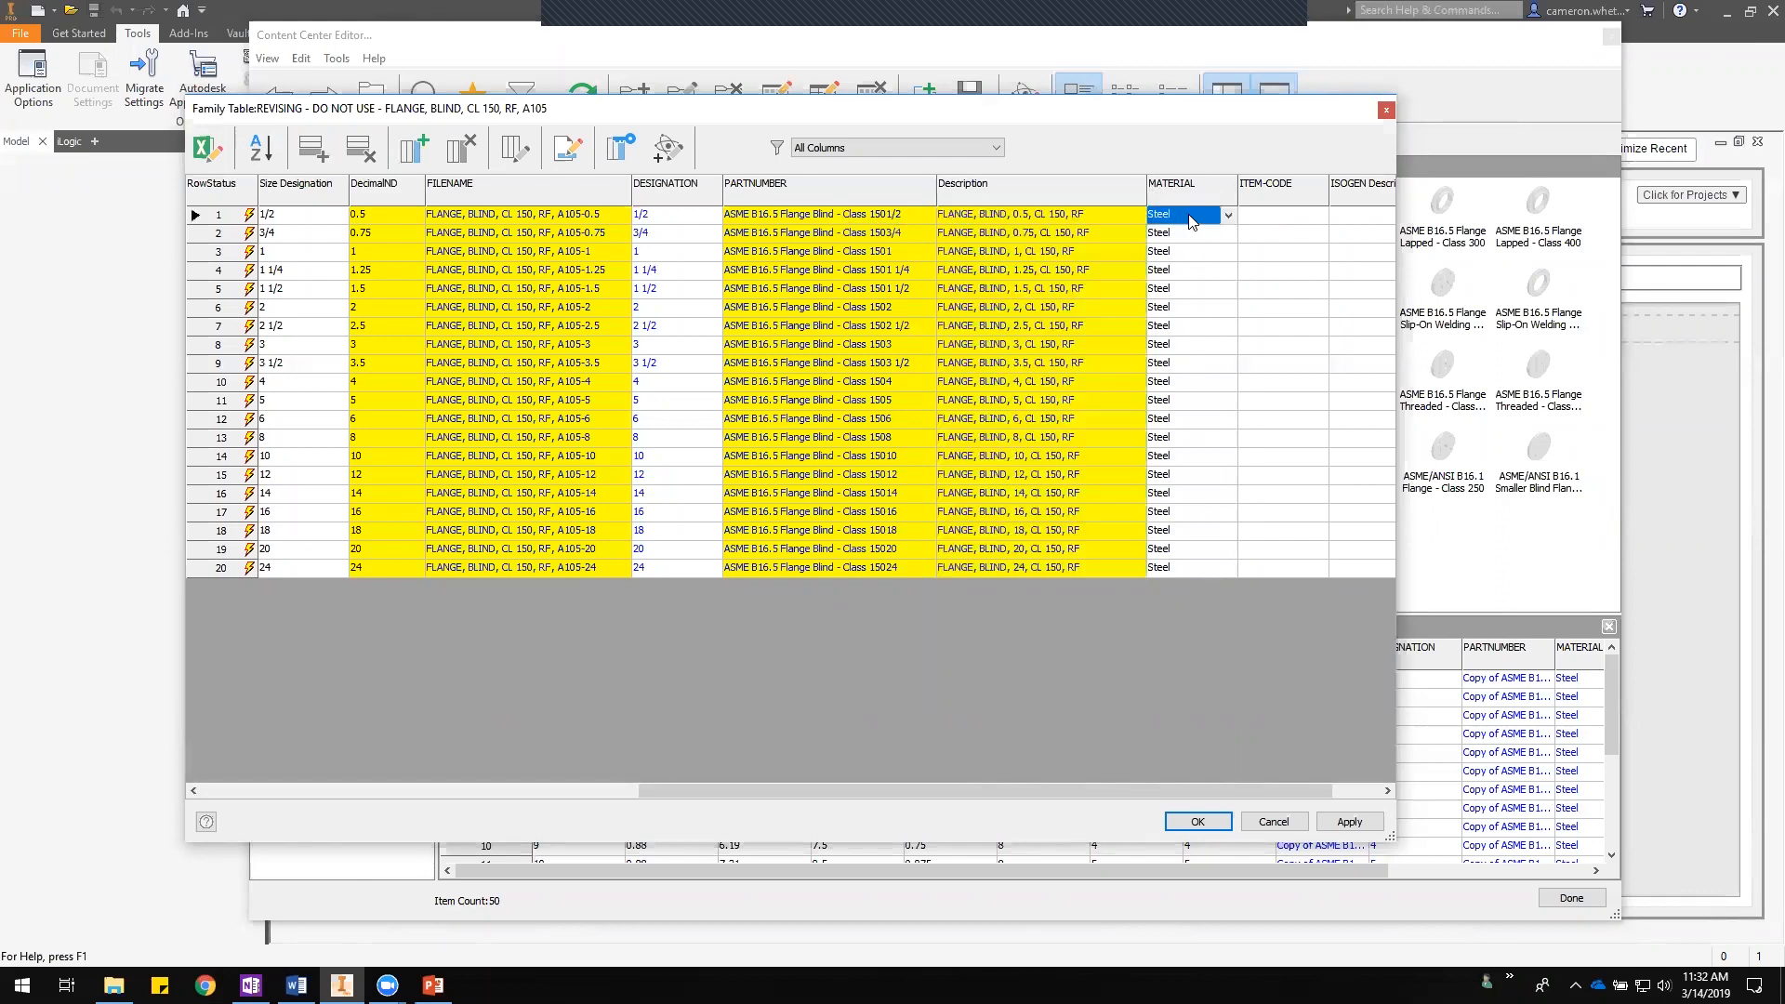
click(1228, 215)
drag(1318, 578, 1316, 339)
mouse_move(1316, 271)
mouse_down()
mouse_move(1316, 515)
mouse_move(1311, 260)
mouse_up()
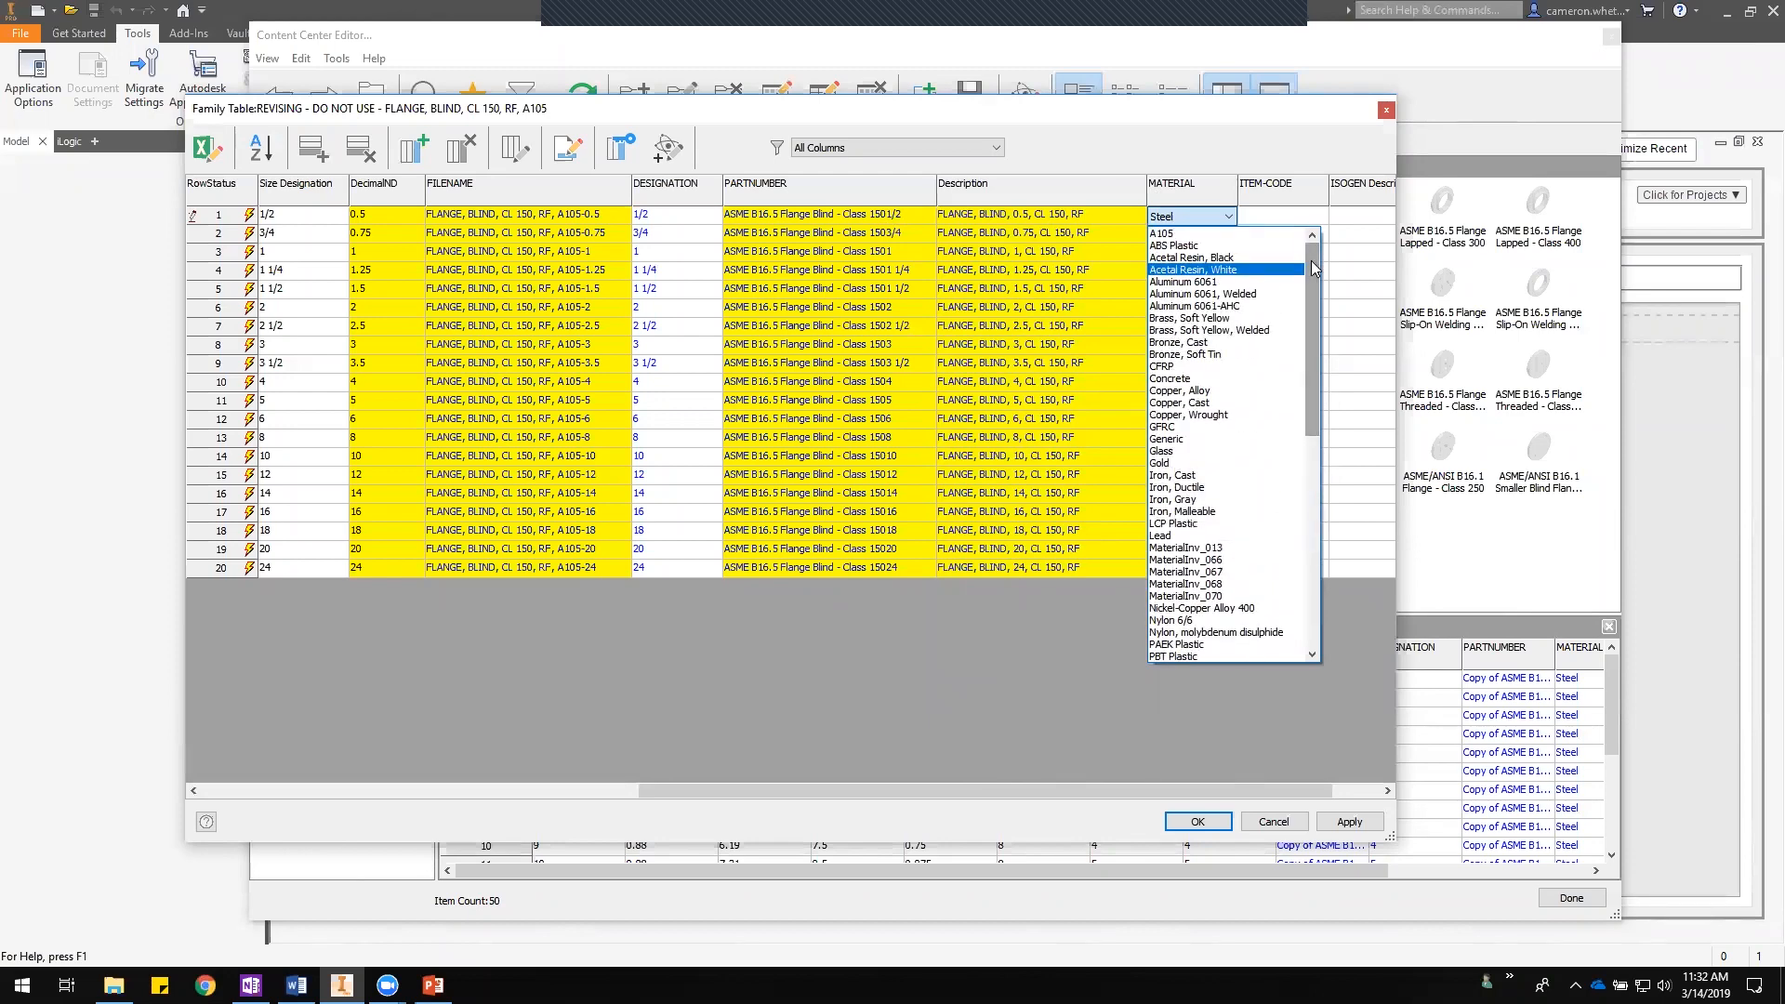
click(1185, 234)
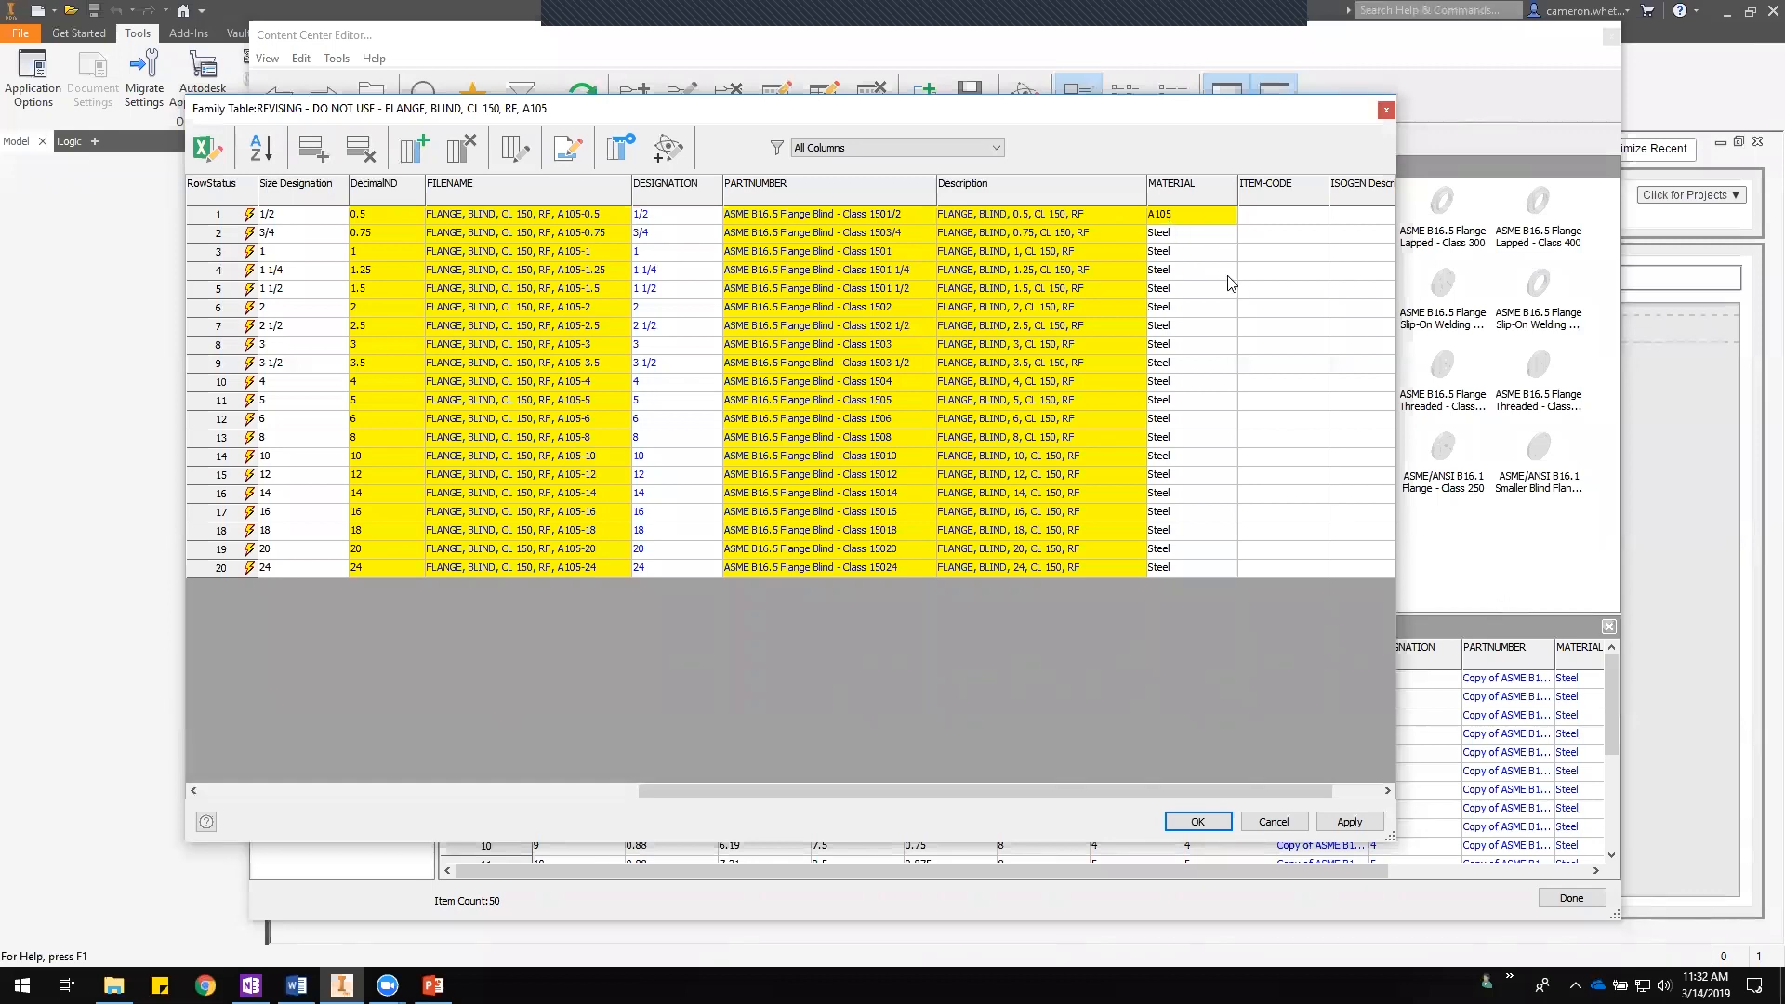
- Fill the remaining MATERIAL cells in rows 2 to 20 with A105
click(1214, 214)
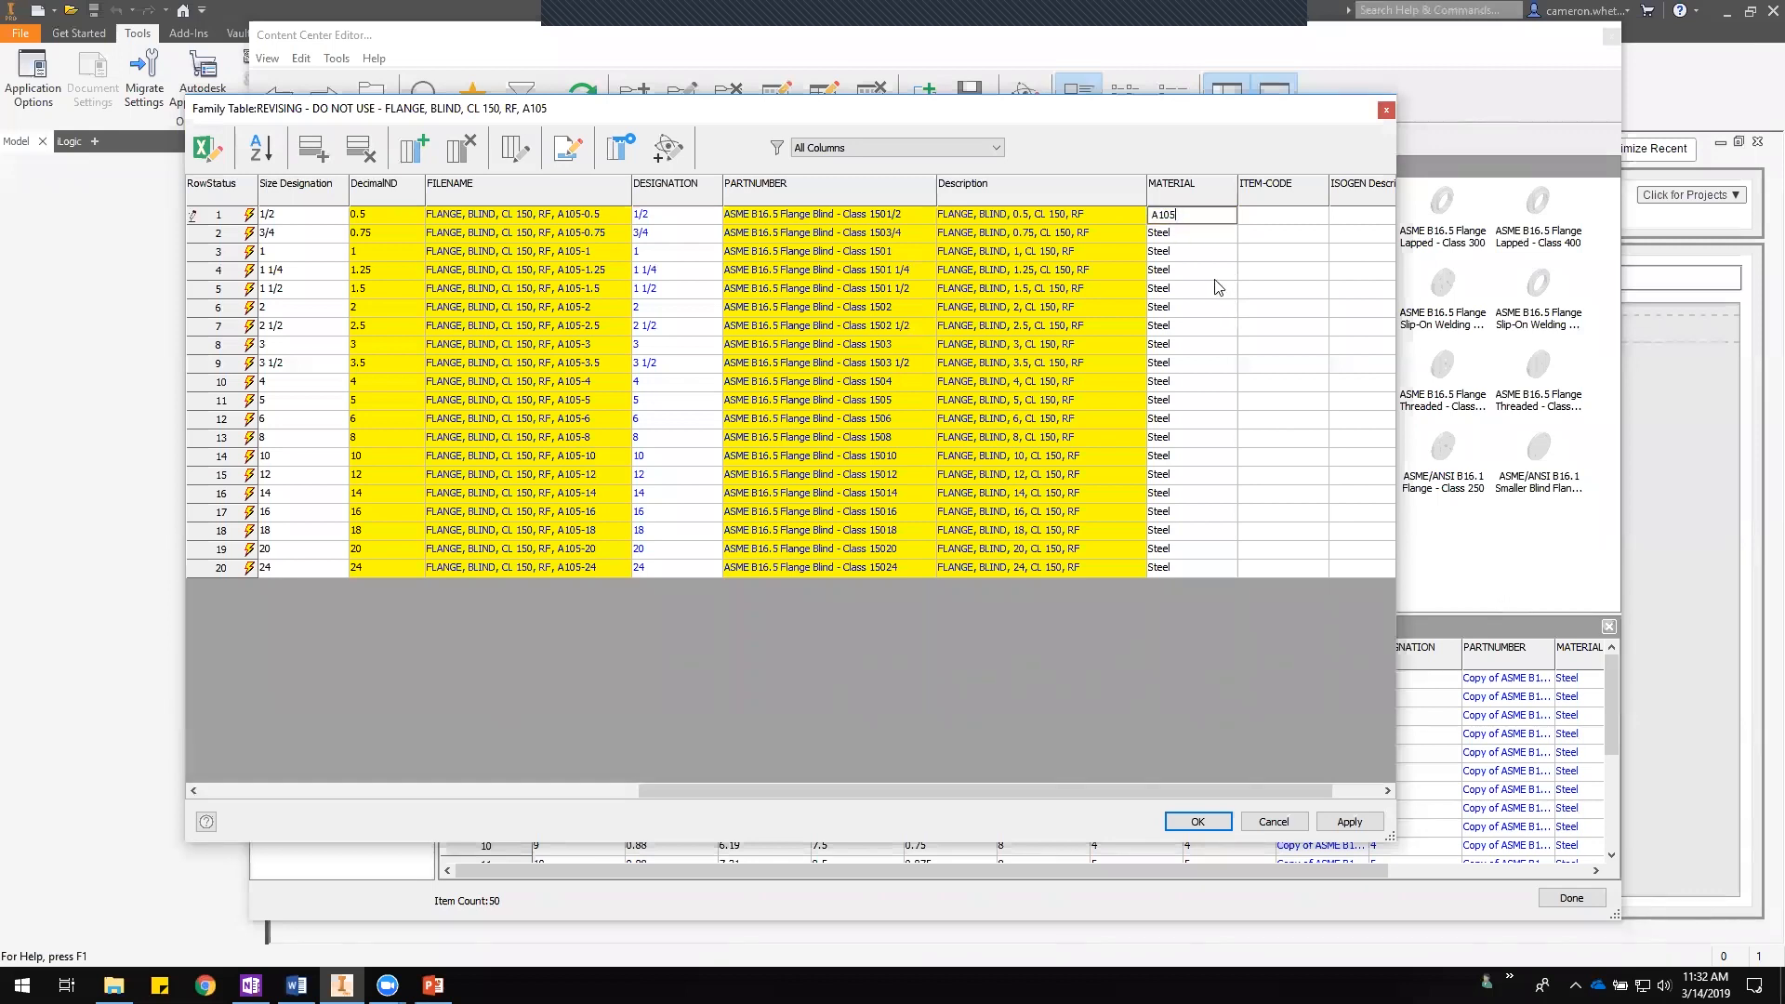
click(1196, 234)
click(1215, 216)
drag(1211, 240, 1224, 569)
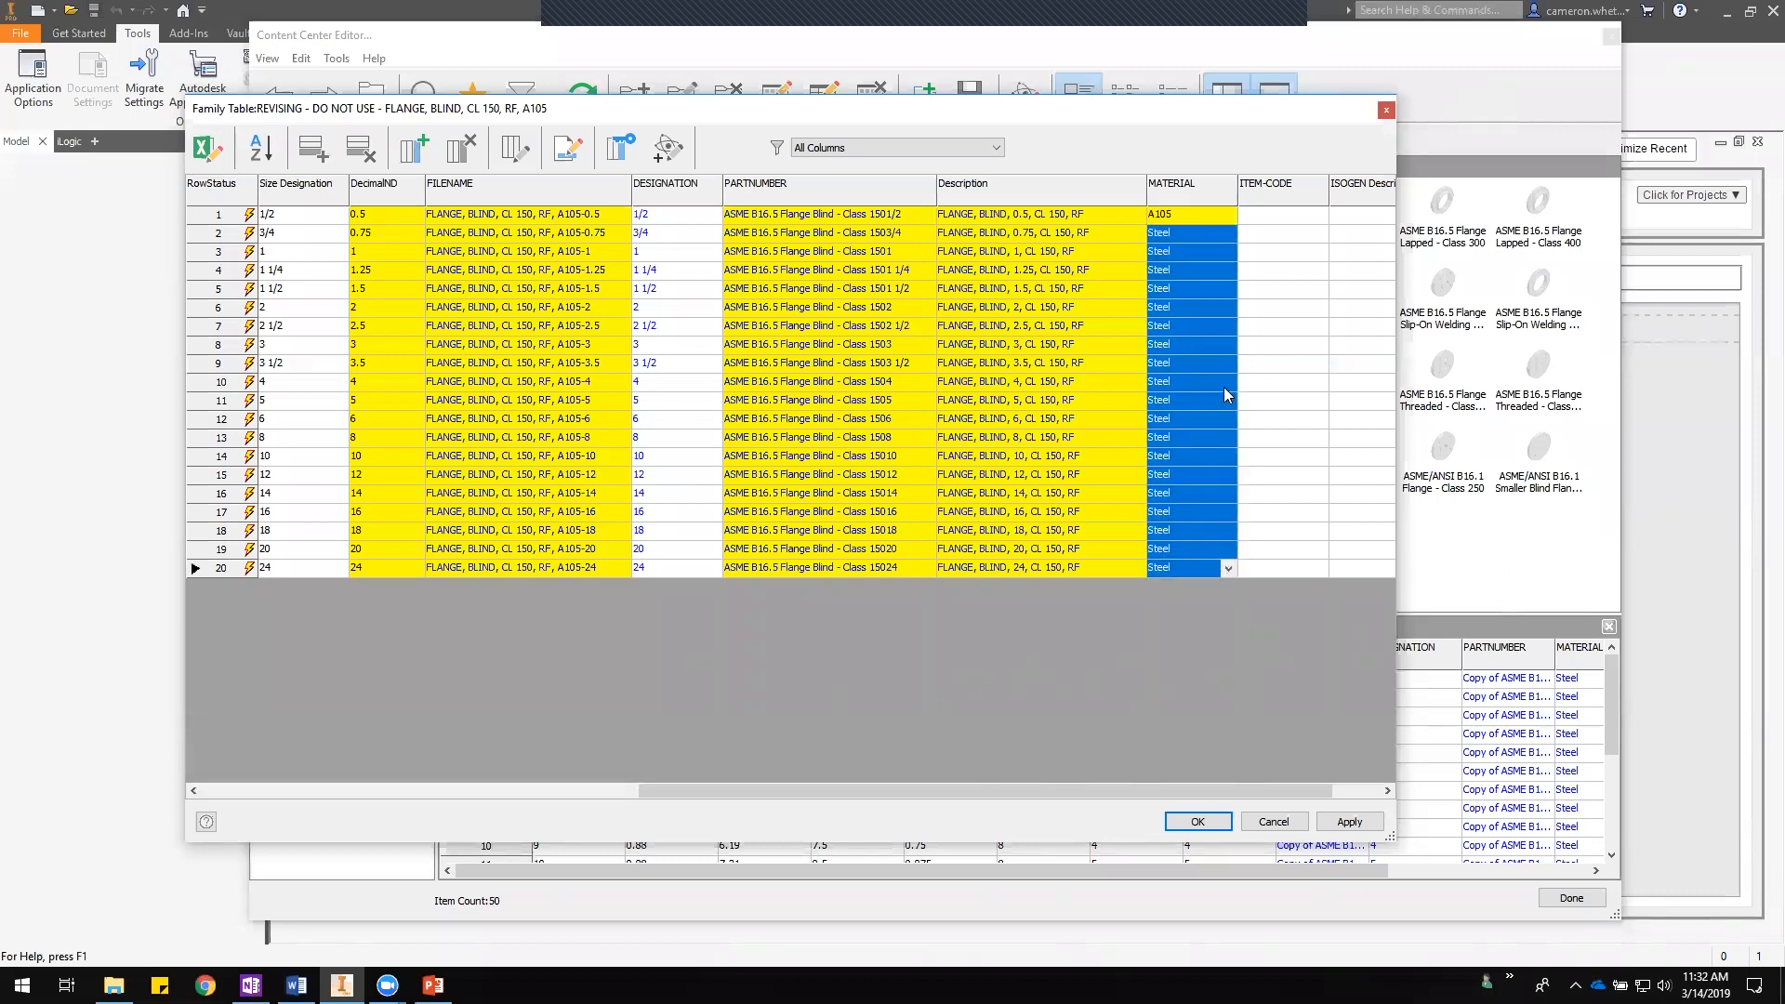
text(A105)
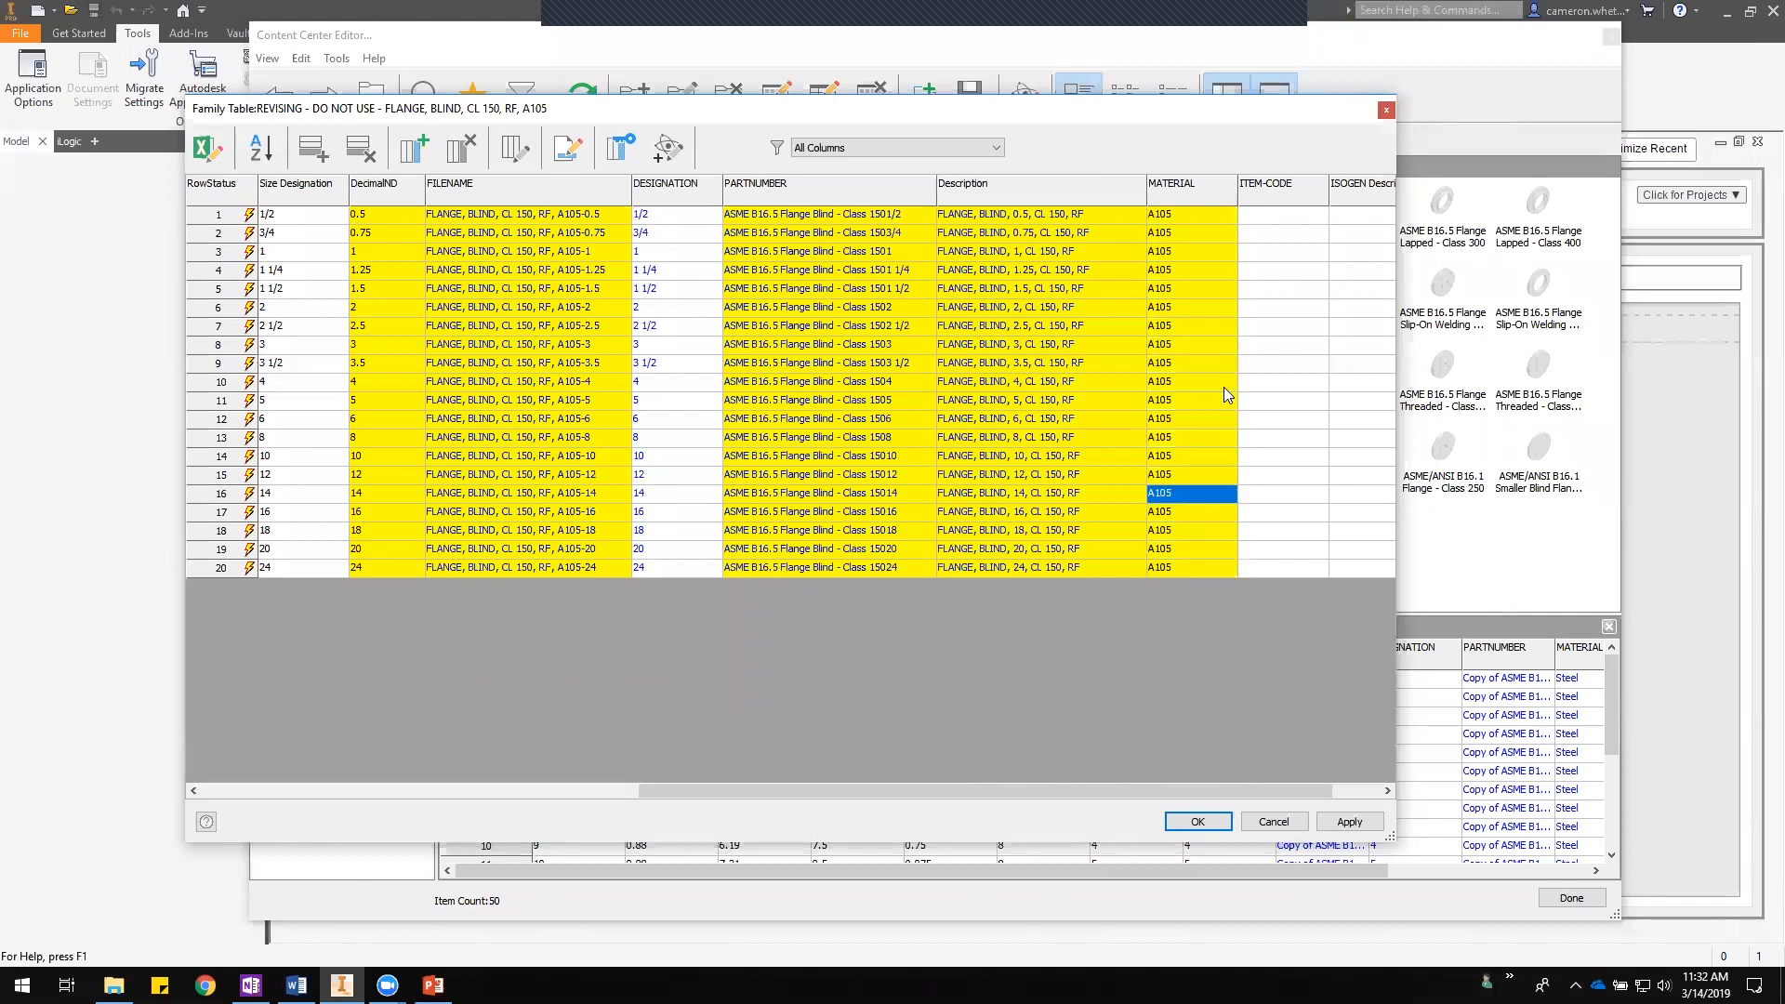
- Close the family table, accepting the changes
mouse_move(1210, 789)
mouse_down()
mouse_move(1282, 796)
mouse_move(1105, 790)
mouse_move(1194, 794)
mouse_up()
click(1211, 823)
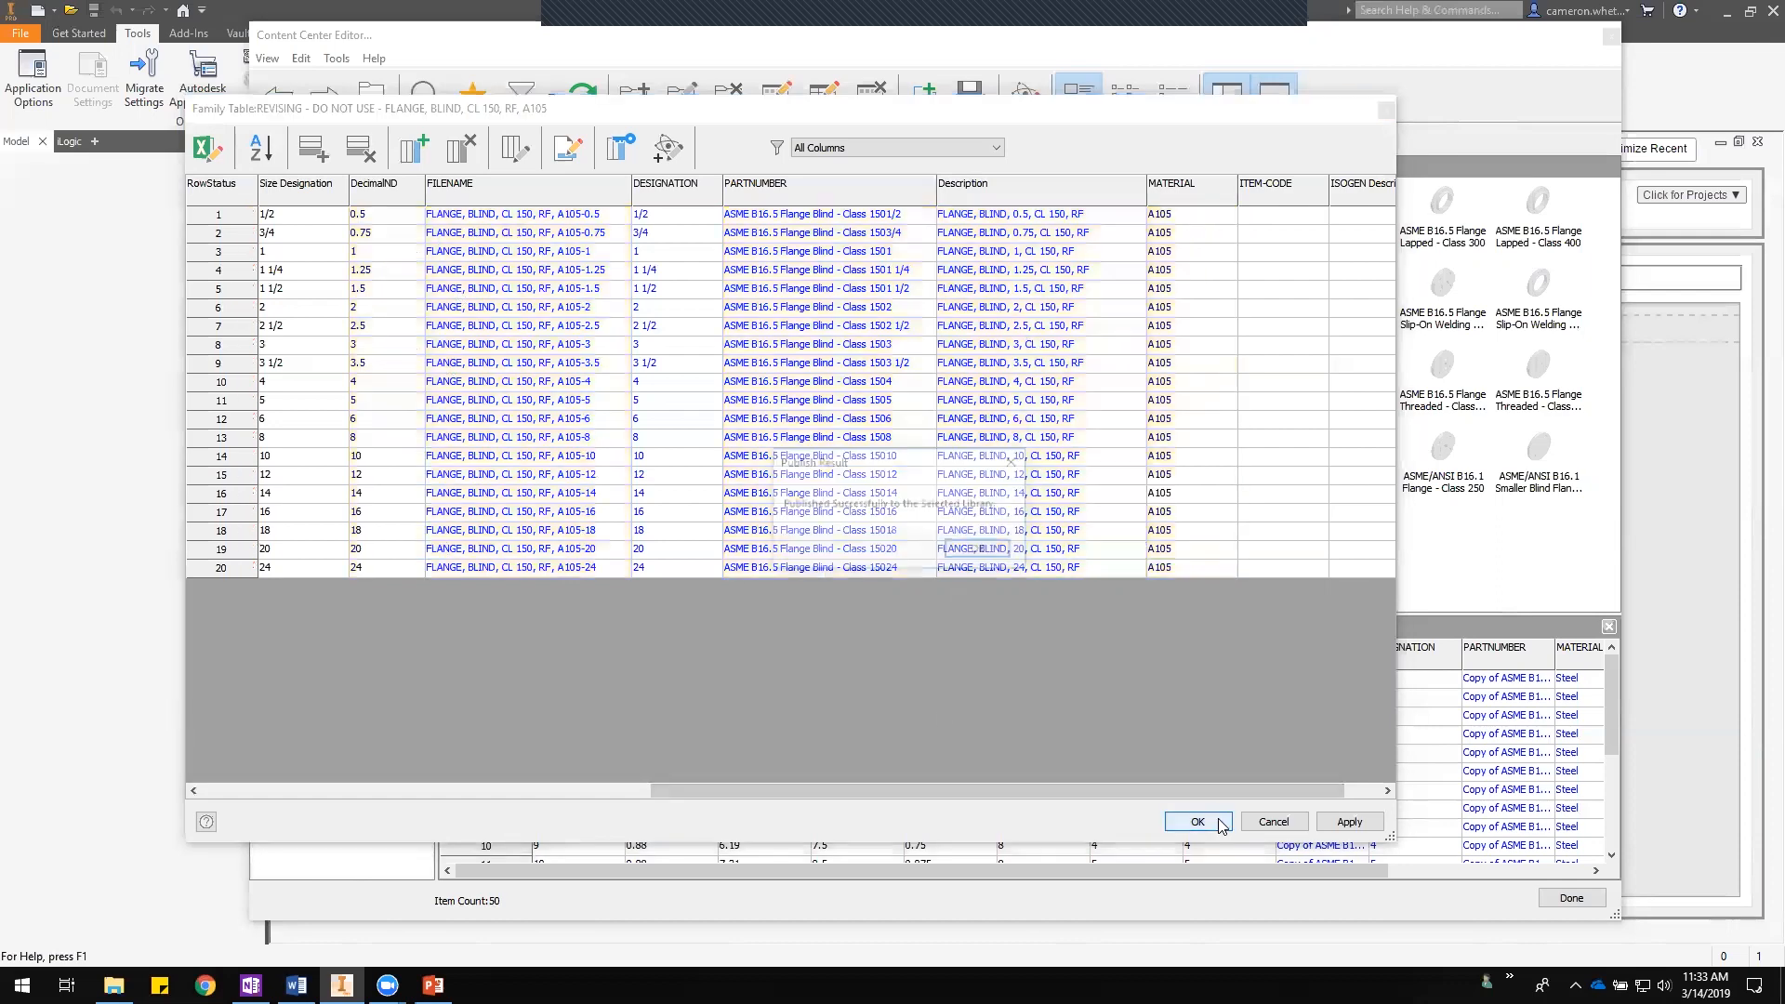
click(980, 548)
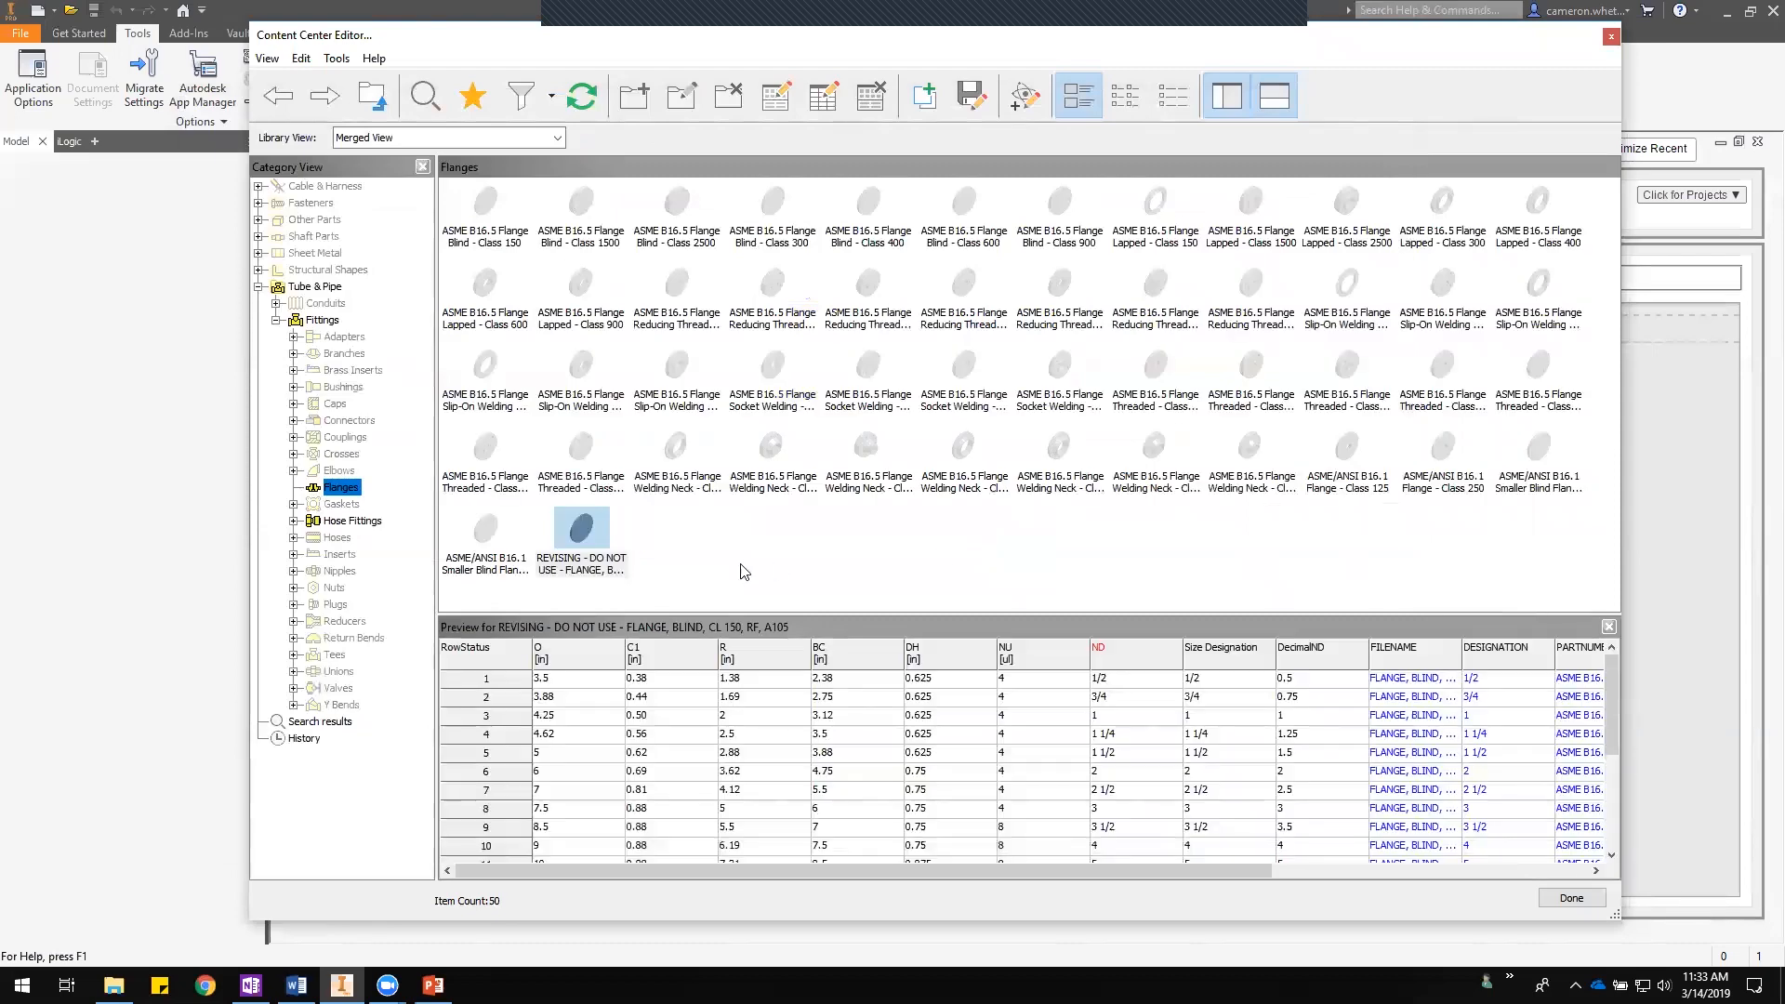
- Rename the family in Family Properties by removing the "REVISING - DO NOT USE - " prefix
right_click(580, 528)
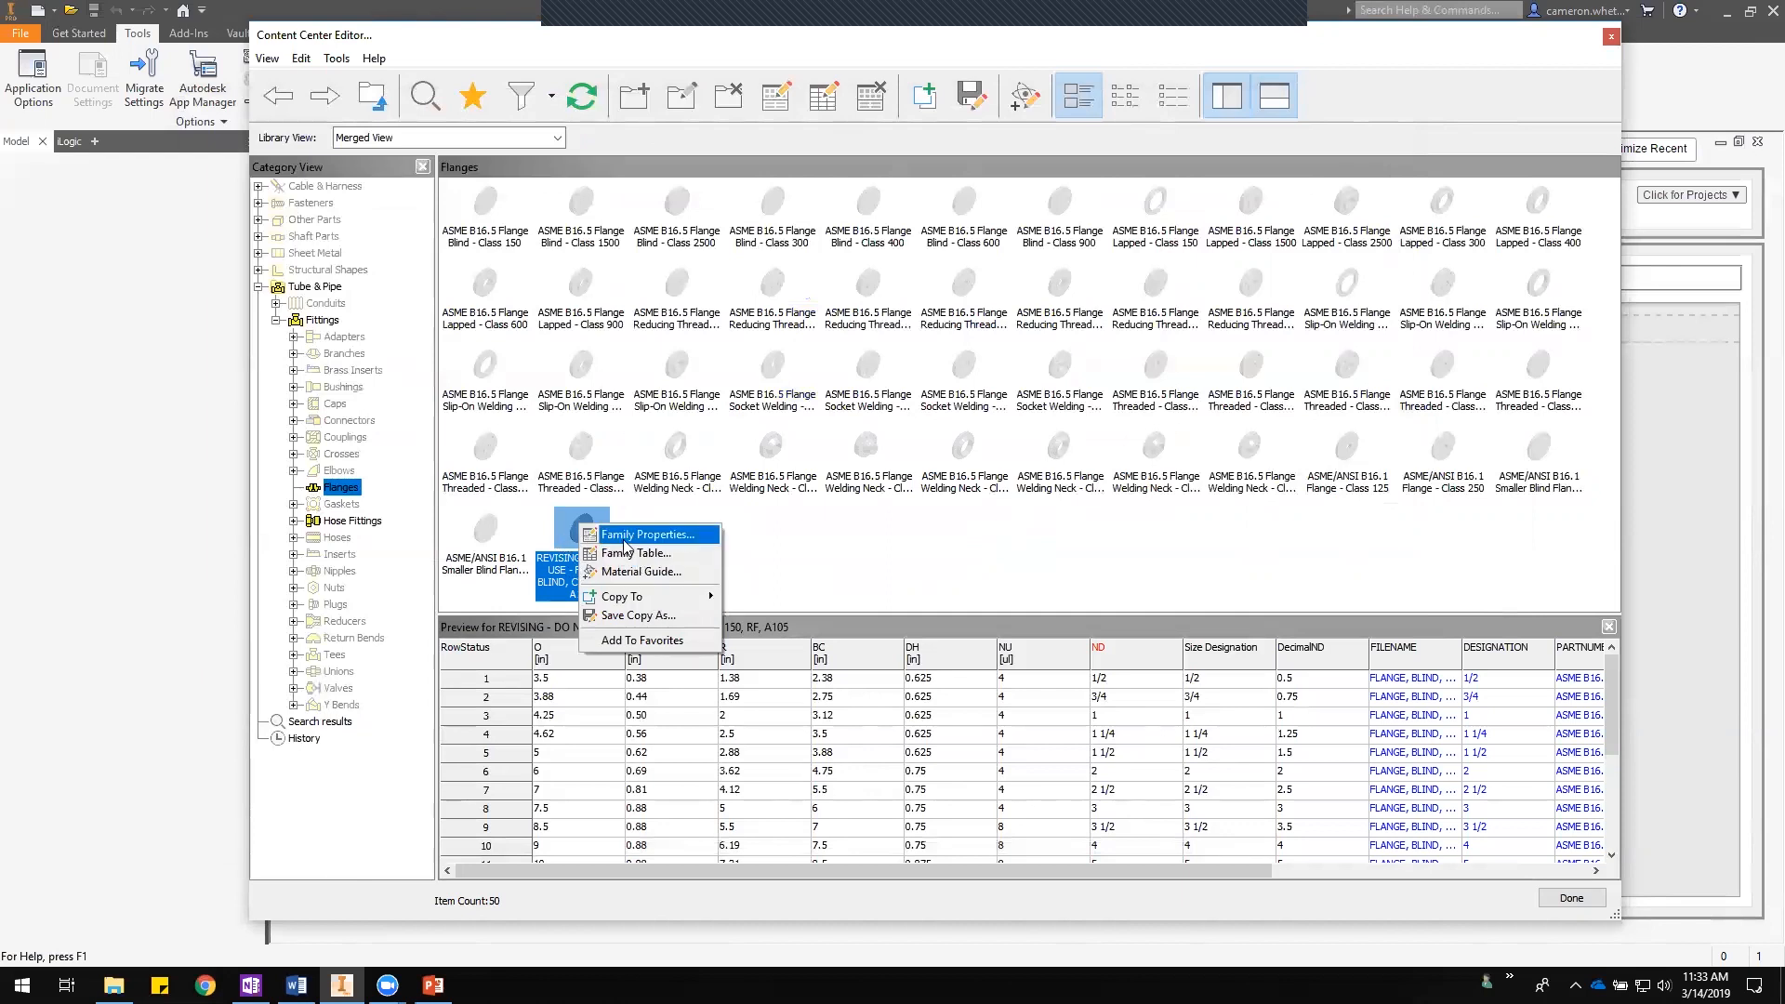
click(623, 539)
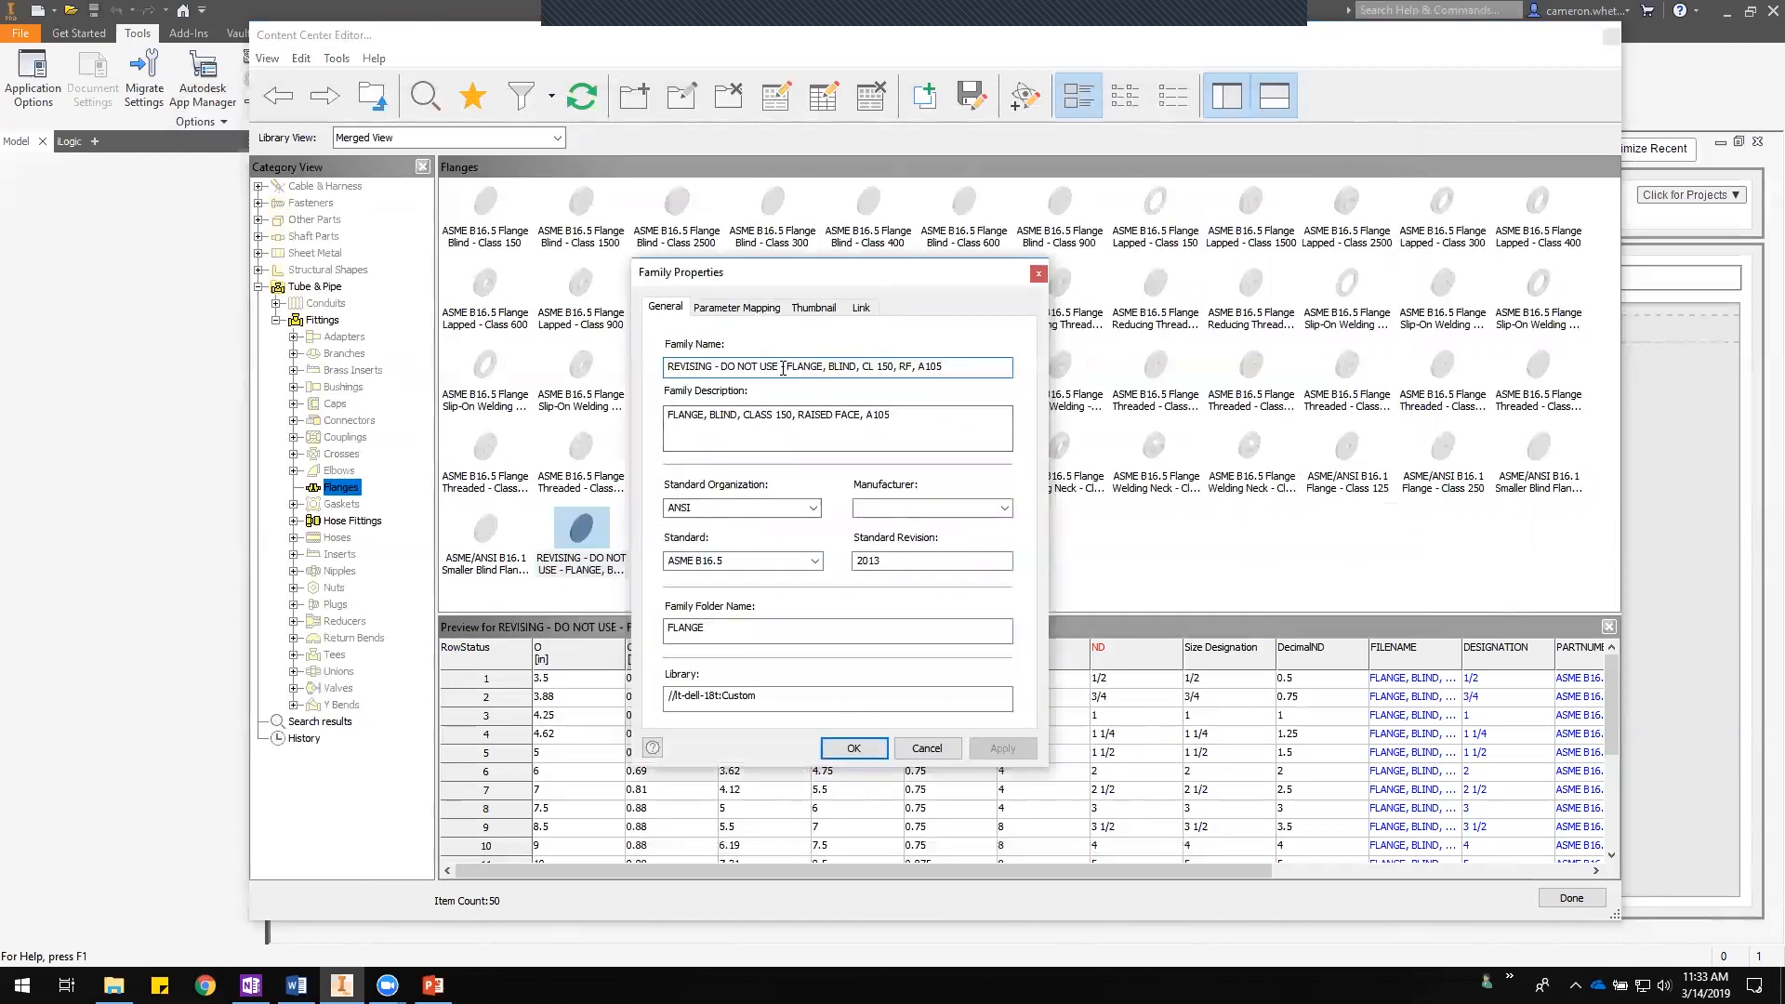
drag(786, 366, 641, 372)
key(BackSpace)
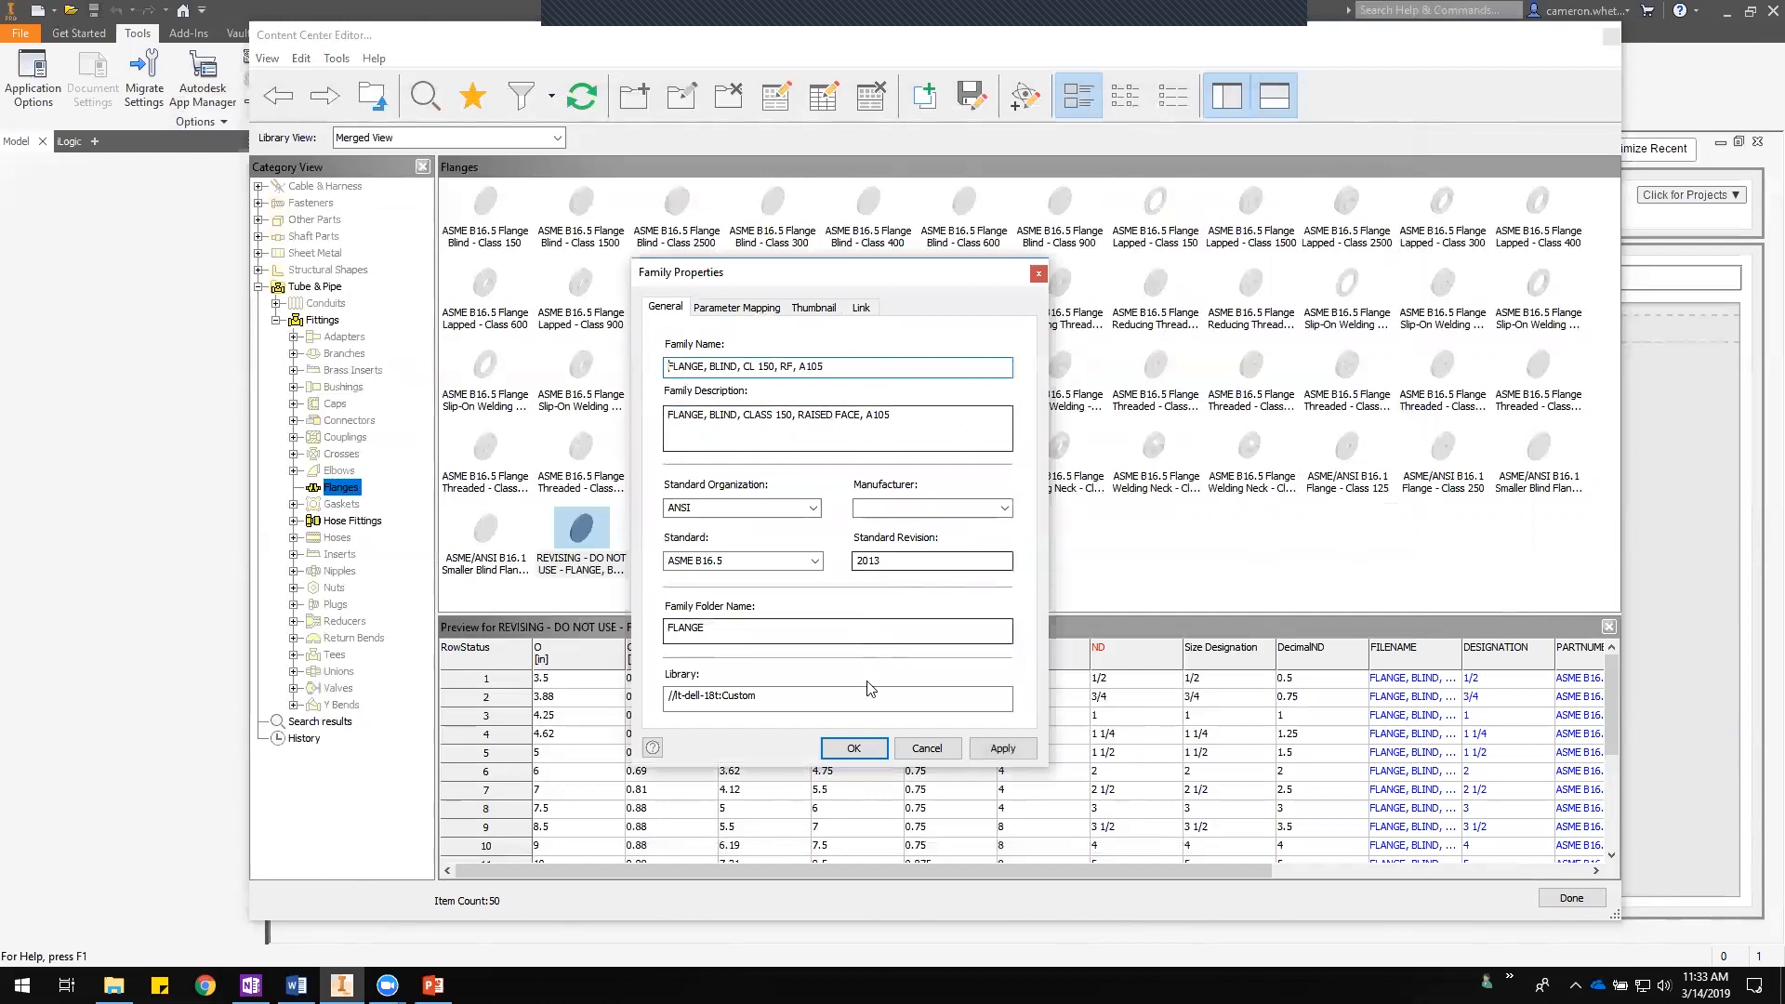
click(853, 749)
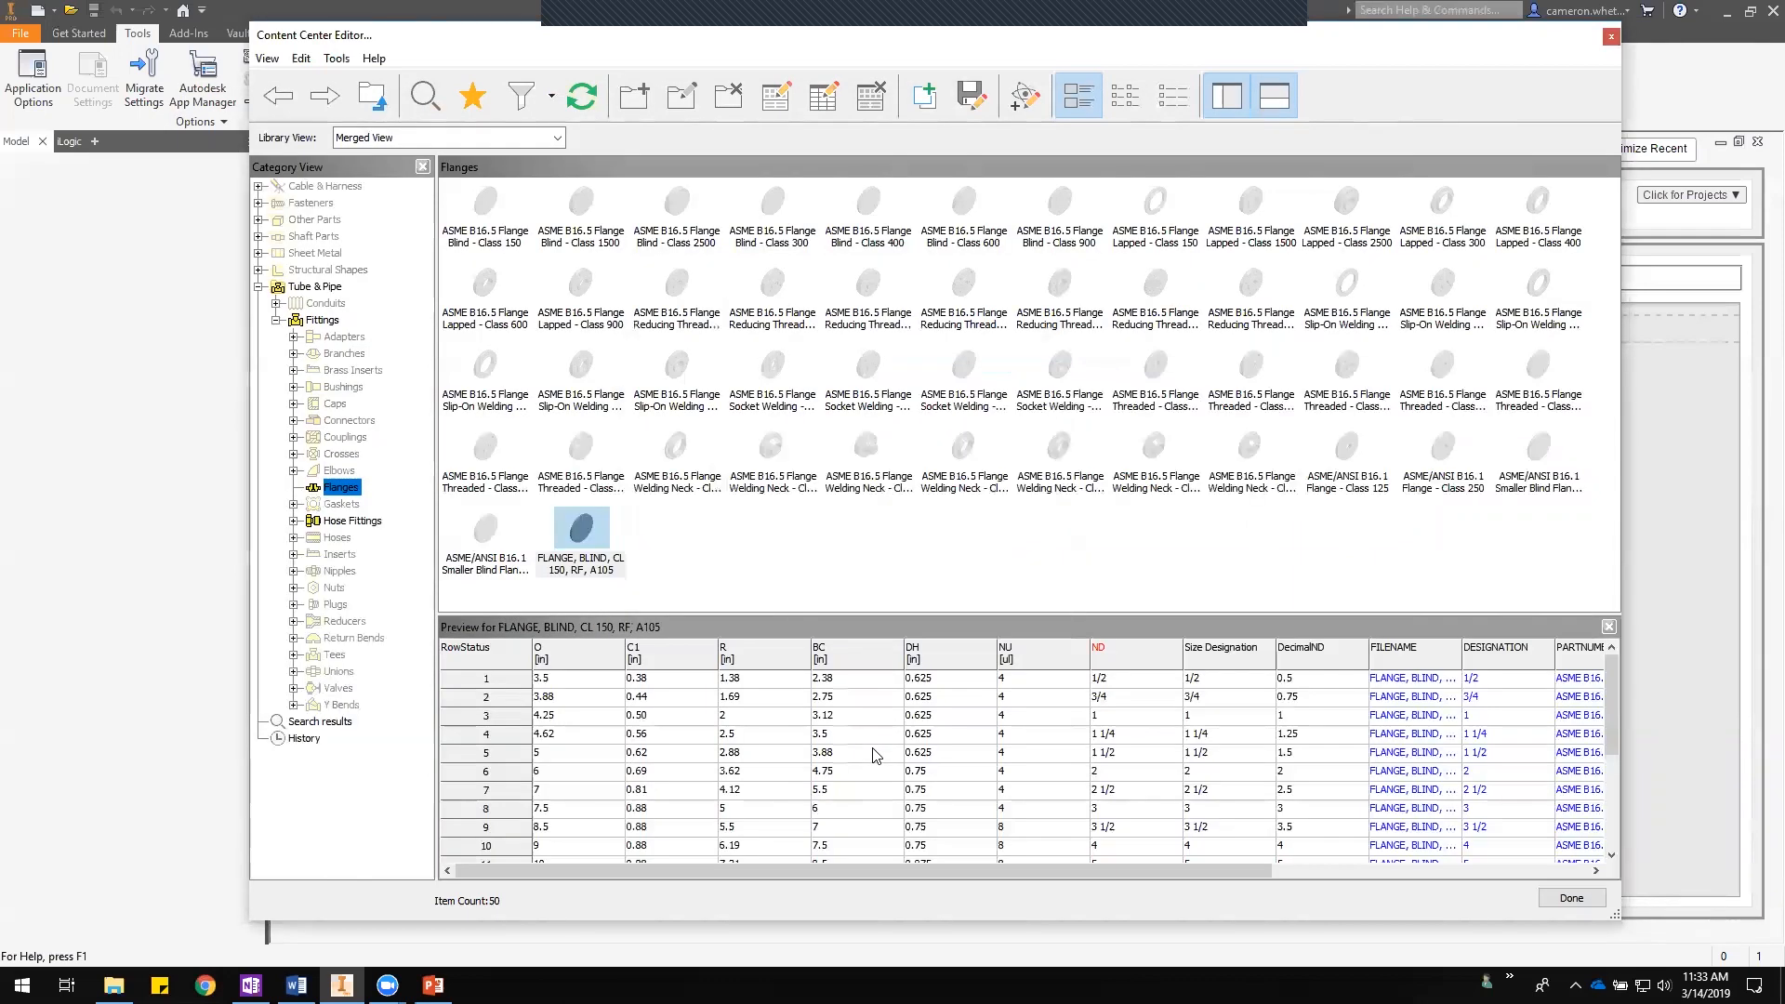
click(823, 563)
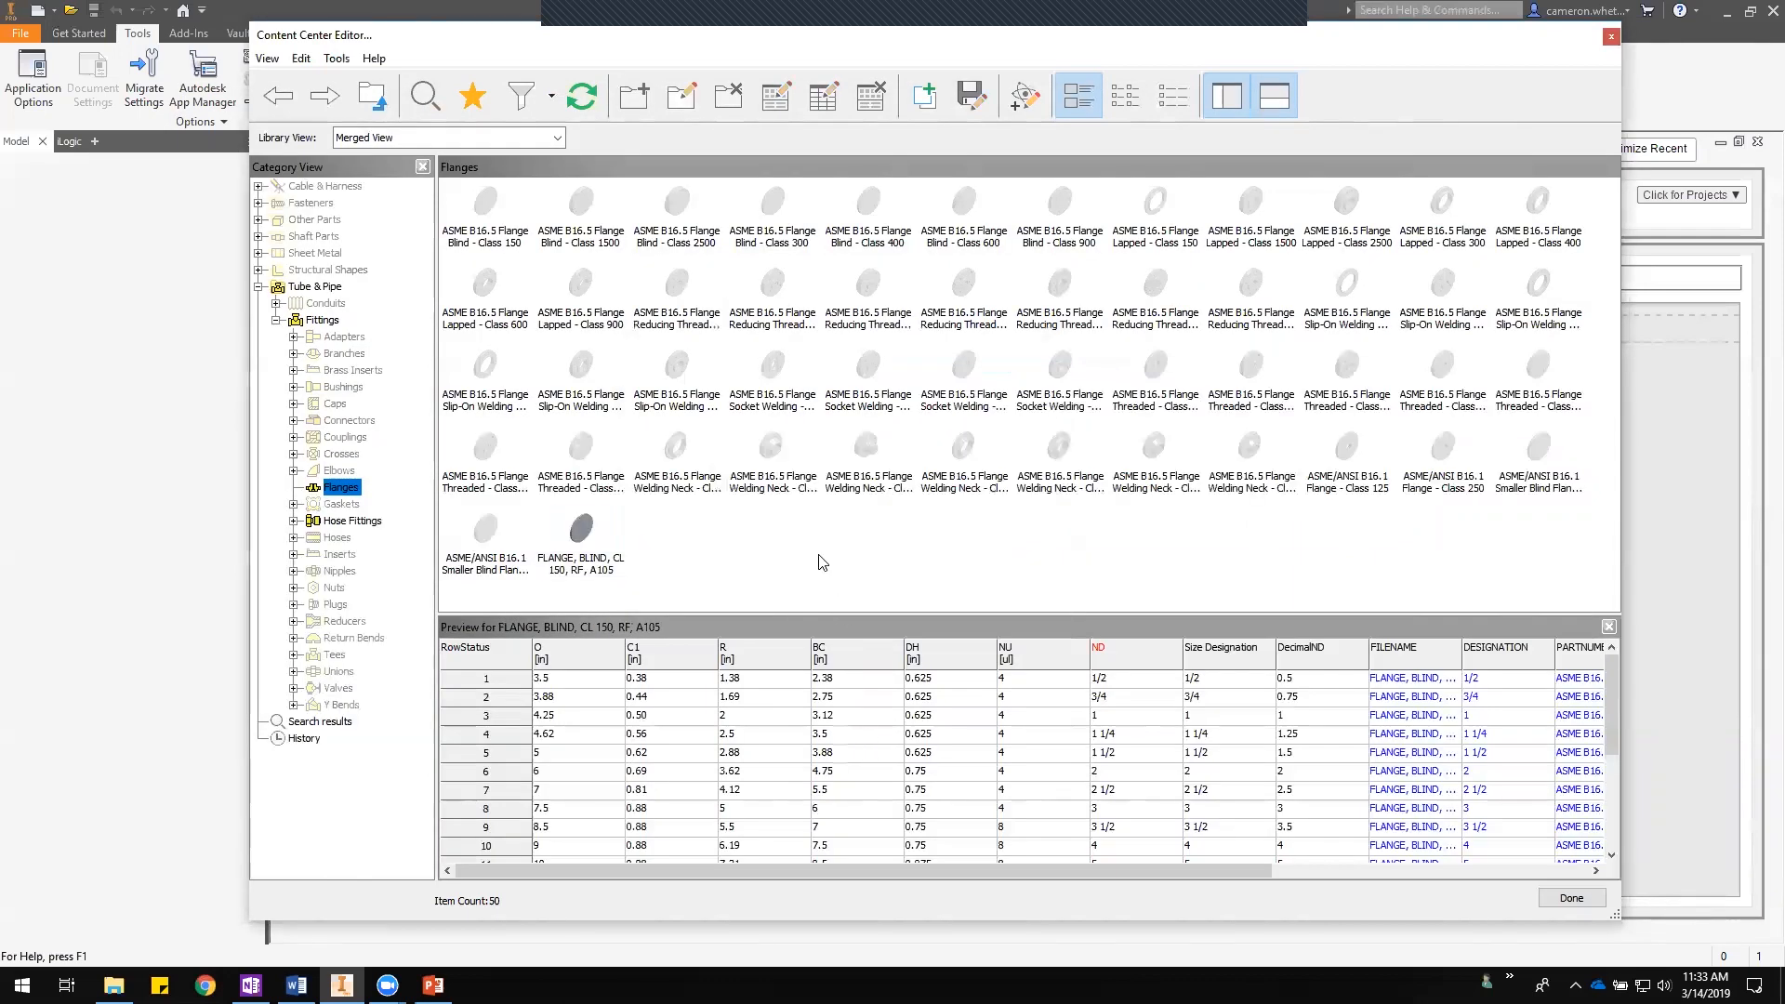